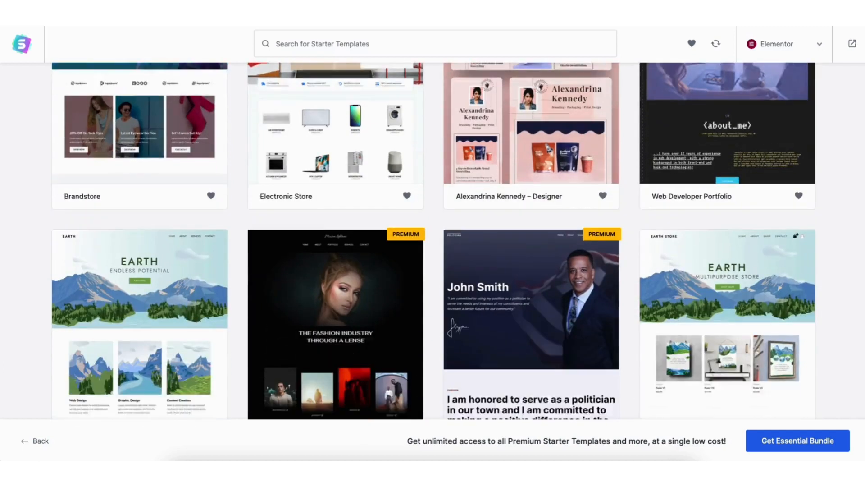
{"action": "scroll", "coordinate": [433, 239], "scroll_direction": "down", "scroll_amount": 7}
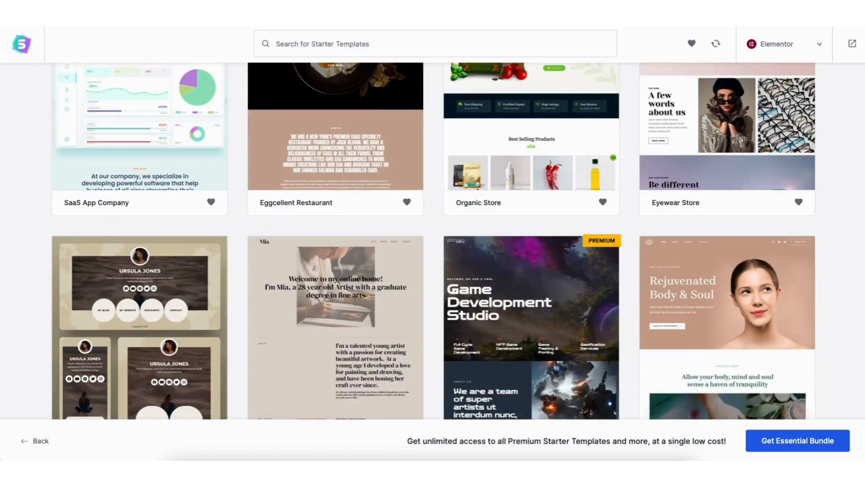
{"action": "scroll", "coordinate": [433, 239], "scroll_direction": "down", "scroll_amount": 6}
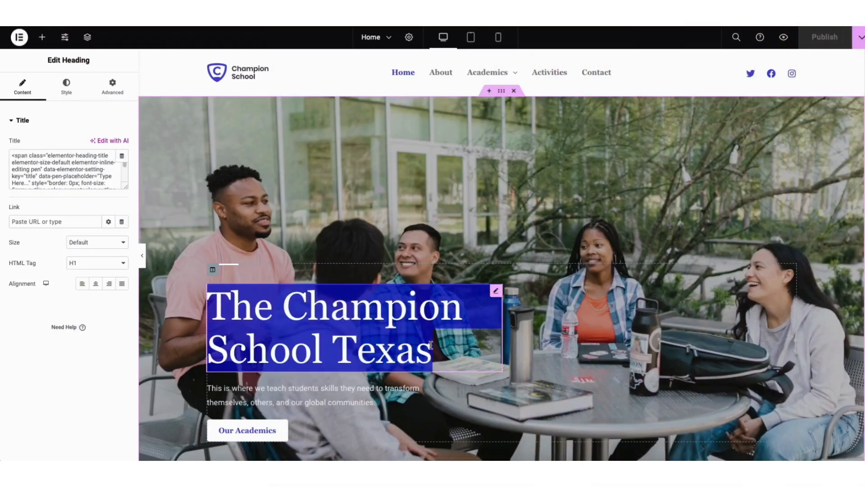
Step: Replace the hero heading text "The Champion School Texas" with "My Demo Unive"
{"action": "type", "text": "My Demo Unive"}
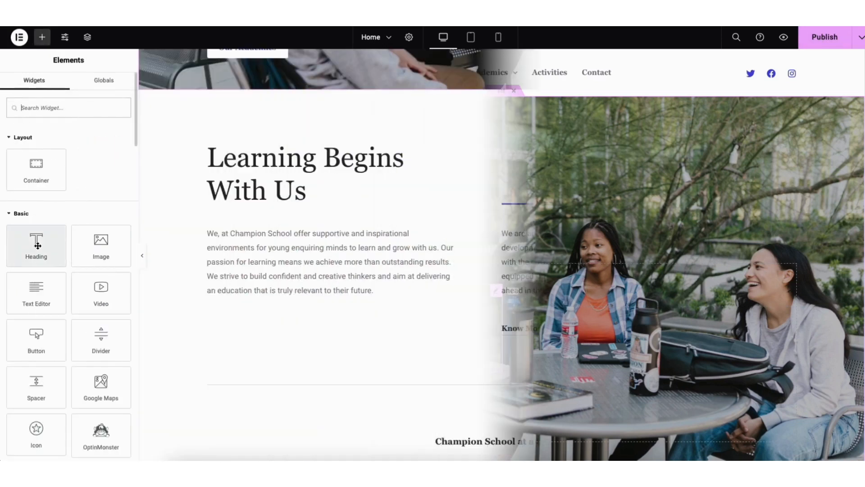
Step: Add a Heading widget and a Button widget below the first paragraph of the "Learning Begins With Us" section
{"action": "left_click_drag", "start_coordinate": [36, 243], "coordinate": [259, 295]}
{"action": "left_click_drag", "start_coordinate": [36, 338], "coordinate": [262, 350]}
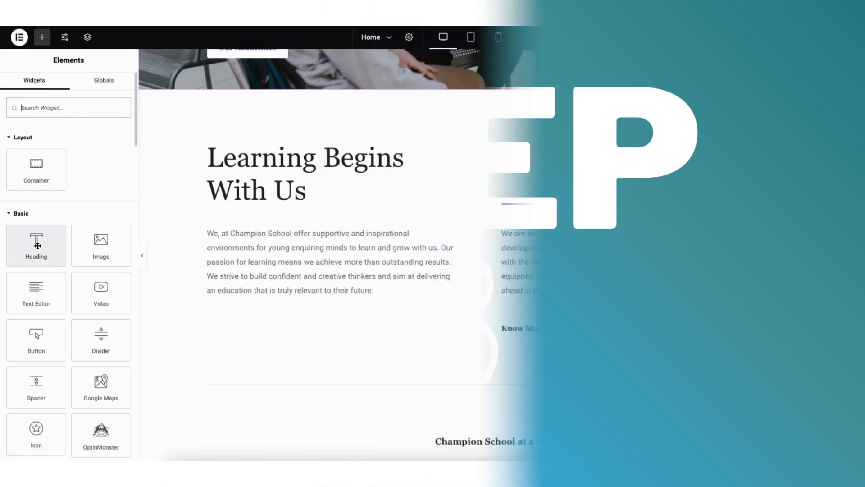
{"action": "left_click_drag", "start_coordinate": [37, 246], "coordinate": [260, 294]}
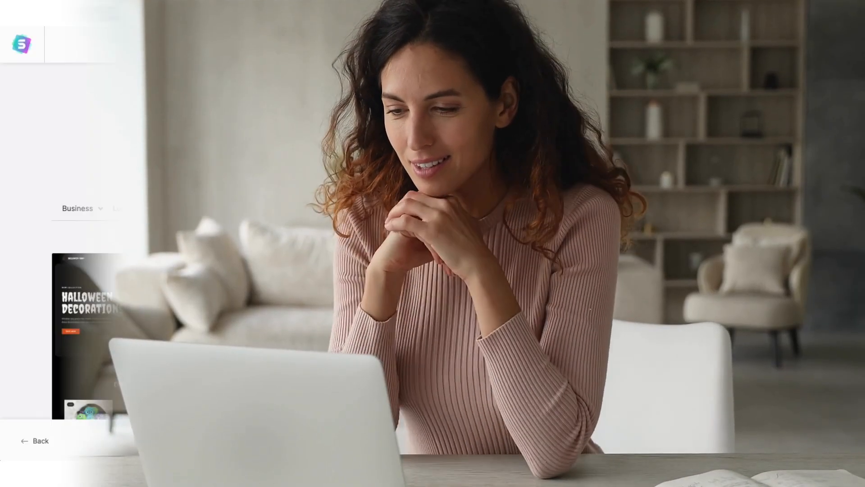
{"action": "scroll", "coordinate": [432, 244], "scroll_direction": "down", "scroll_amount": 10}
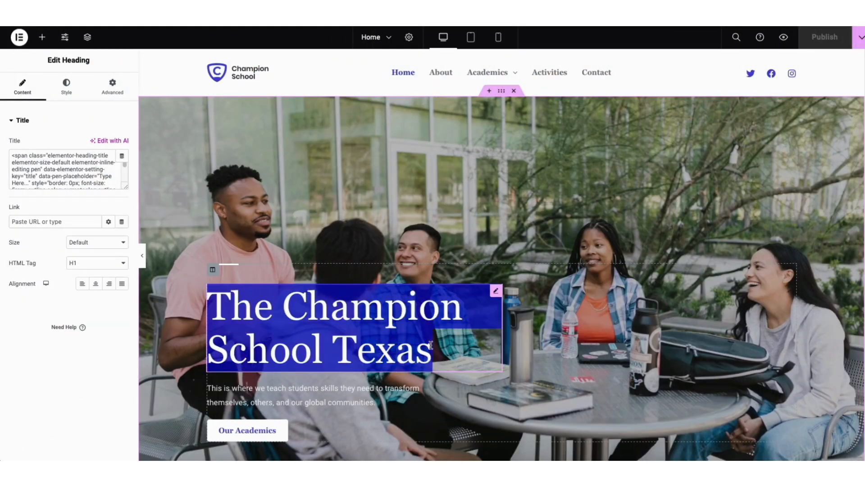
Step: Overwrite the selected hero heading on the Home page with "My Demo Unive"
{"action": "type", "text": "My"}
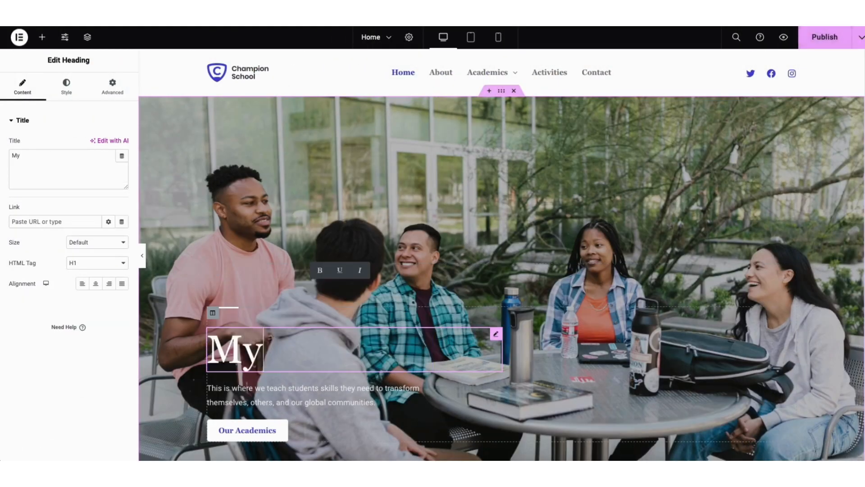
{"action": "type", "text": " Demo Unive"}
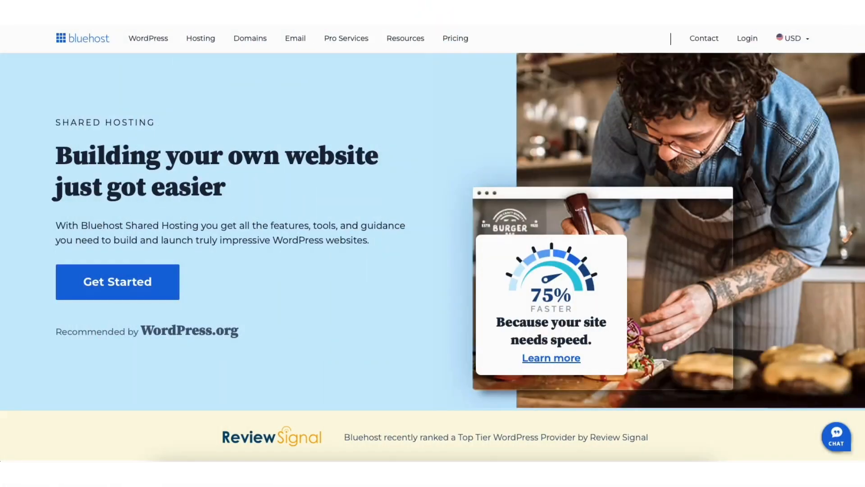
Step: Compare the shared hosting plans' prices for the 36-month and 12-month terms, ending on the 12-month term
{"action": "scroll", "coordinate": [432, 239], "scroll_direction": "down", "scroll_amount": 1}
{"action": "scroll", "coordinate": [432, 244], "scroll_direction": "down", "scroll_amount": 7}
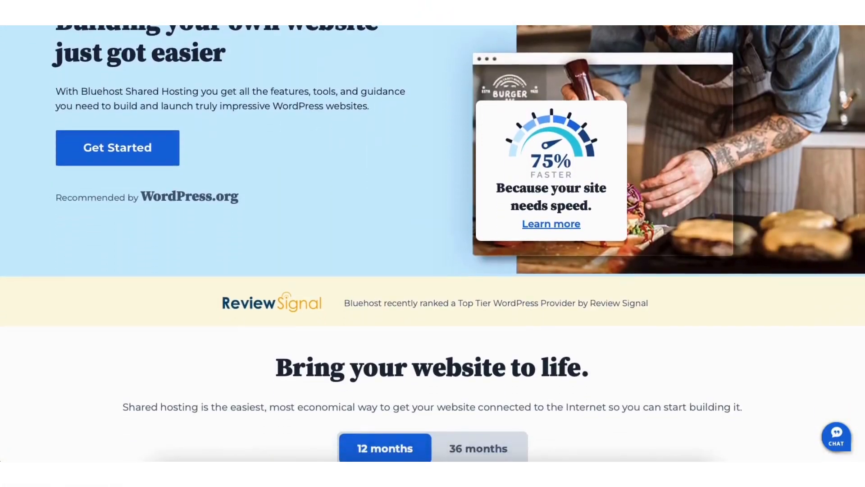
{"action": "scroll", "coordinate": [432, 244], "scroll_direction": "down", "scroll_amount": 8}
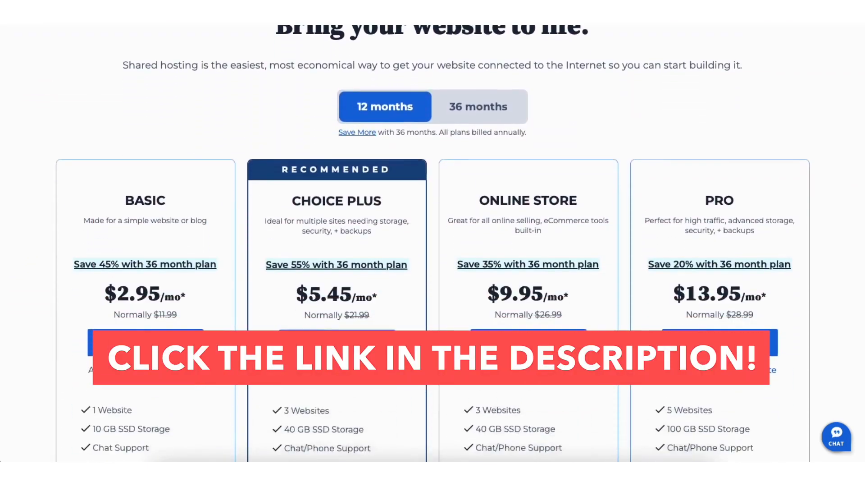
{"action": "scroll", "coordinate": [433, 243], "scroll_direction": "down", "scroll_amount": 6}
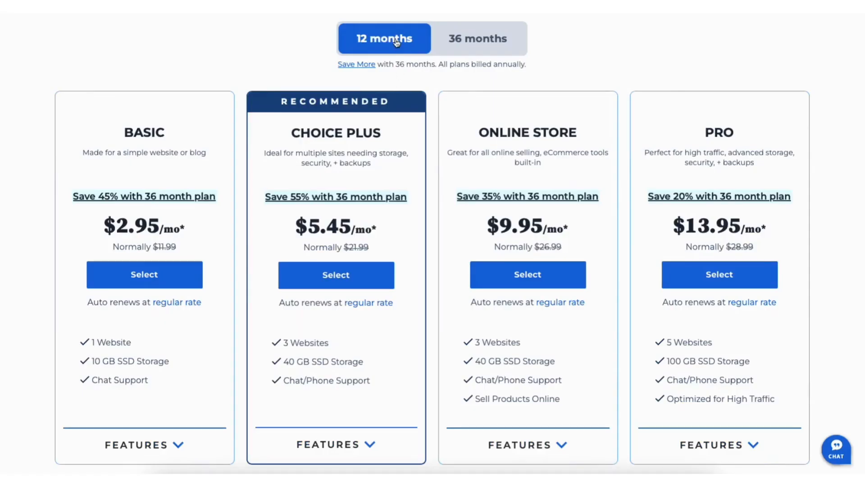
{"action": "left_click", "coordinate": [469, 45]}
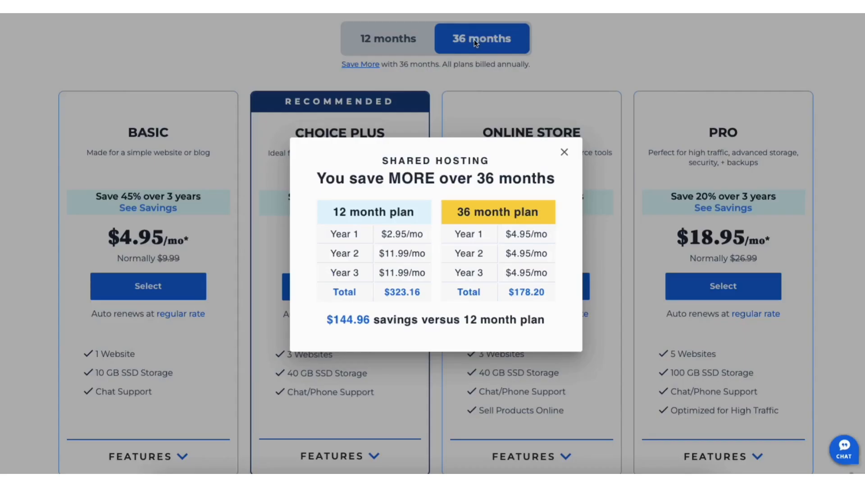
{"action": "left_click", "coordinate": [565, 153]}
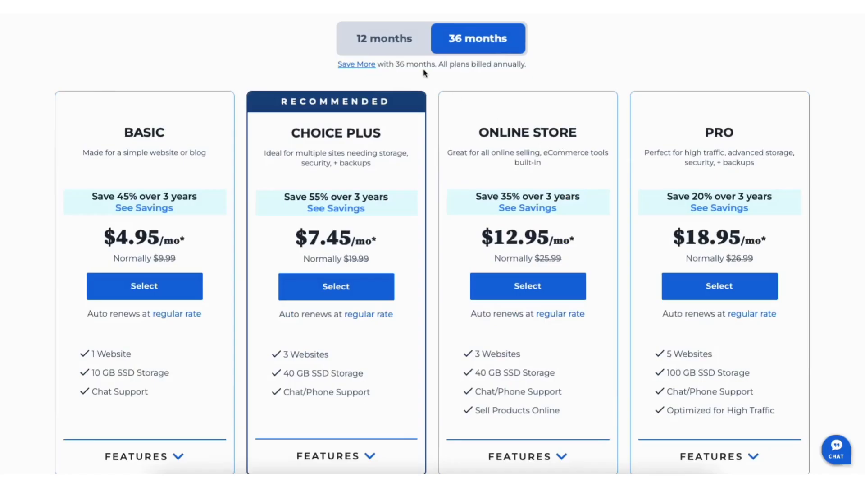
{"action": "left_click", "coordinate": [401, 47]}
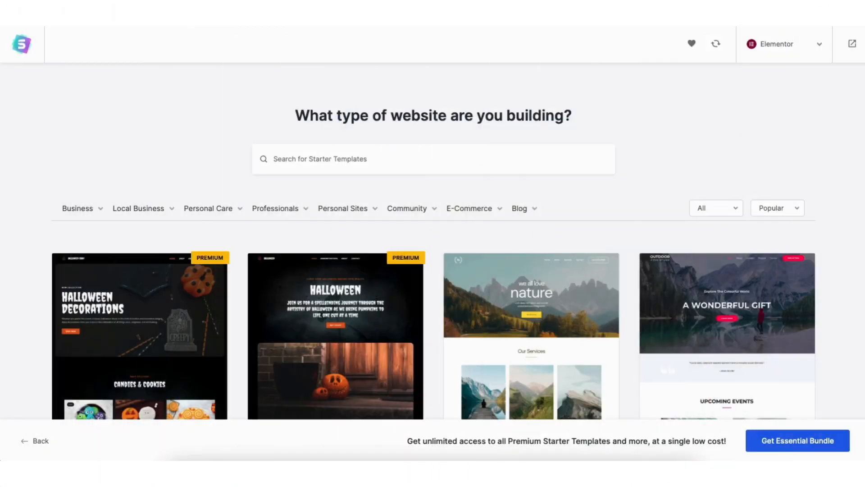
{"action": "scroll", "coordinate": [433, 243], "scroll_direction": "down", "scroll_amount": 5}
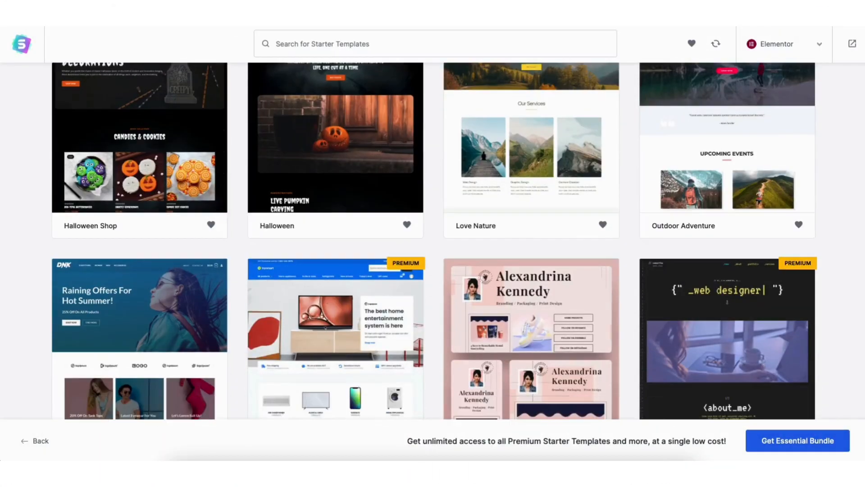
{"action": "scroll", "coordinate": [433, 243], "scroll_direction": "down", "scroll_amount": 12}
{"action": "left_click_drag", "start_coordinate": [38, 244], "coordinate": [259, 294]}
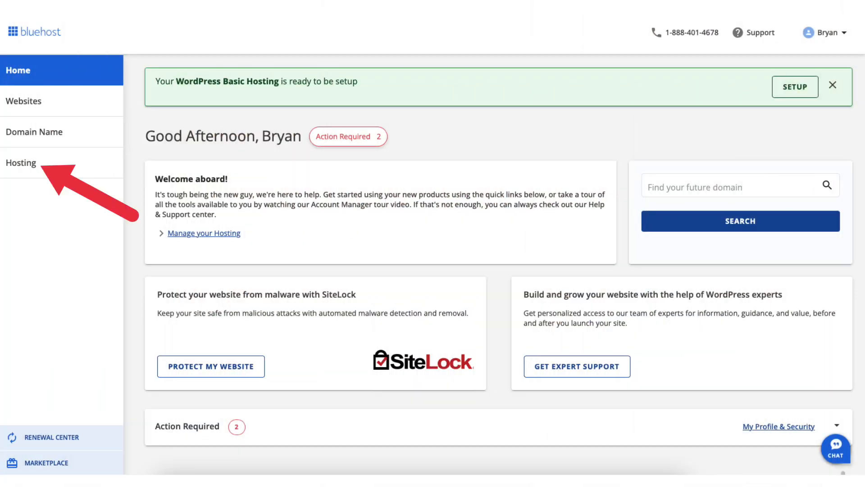
Step: Open the Bluehost hosting overview and enter the WordPress admin of the Welcome site
{"action": "left_click", "coordinate": [20, 162]}
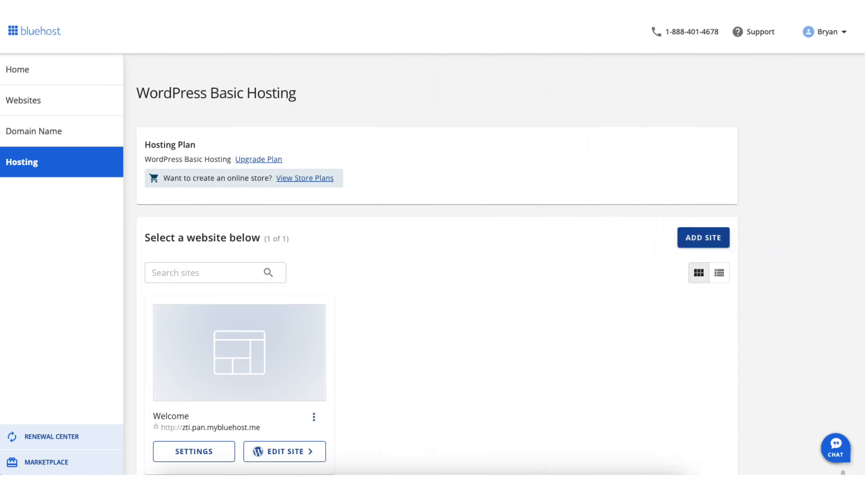
{"action": "scroll", "coordinate": [437, 270], "scroll_direction": "down", "scroll_amount": 1}
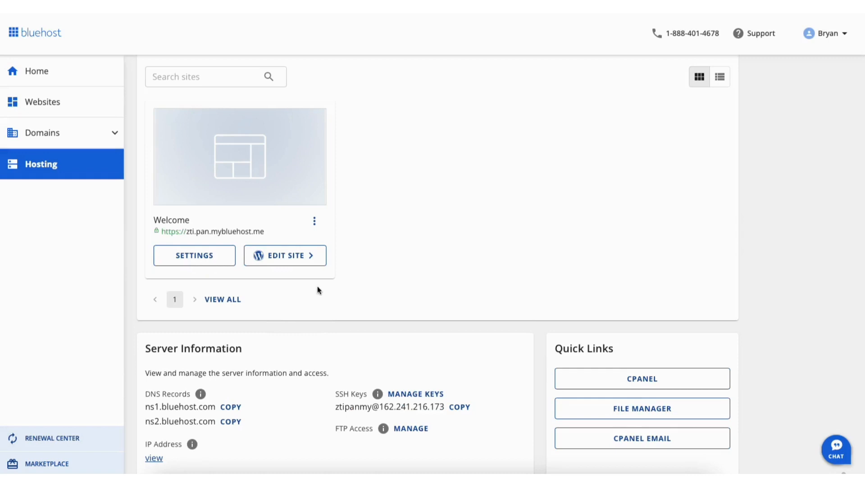
{"action": "left_click", "coordinate": [276, 258]}
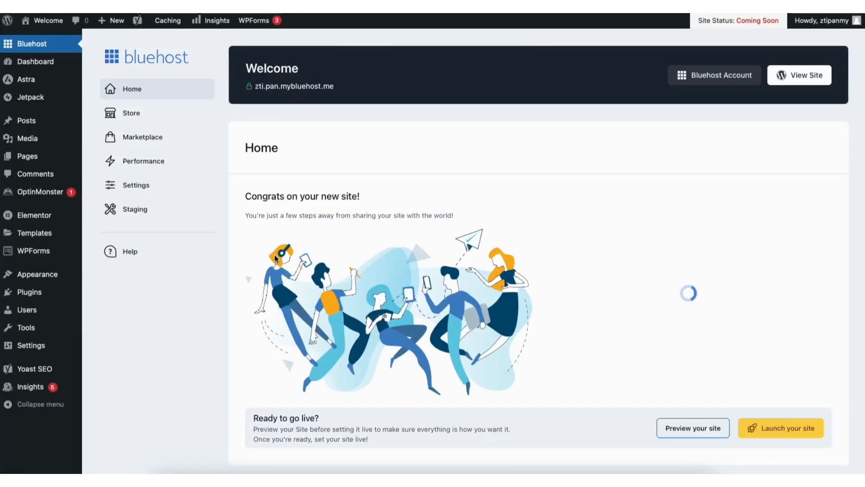
Step: Change the WordPress Address and Site Address from http to https in the general settings and save the changes
{"action": "mouse_move", "coordinate": [29, 347]}
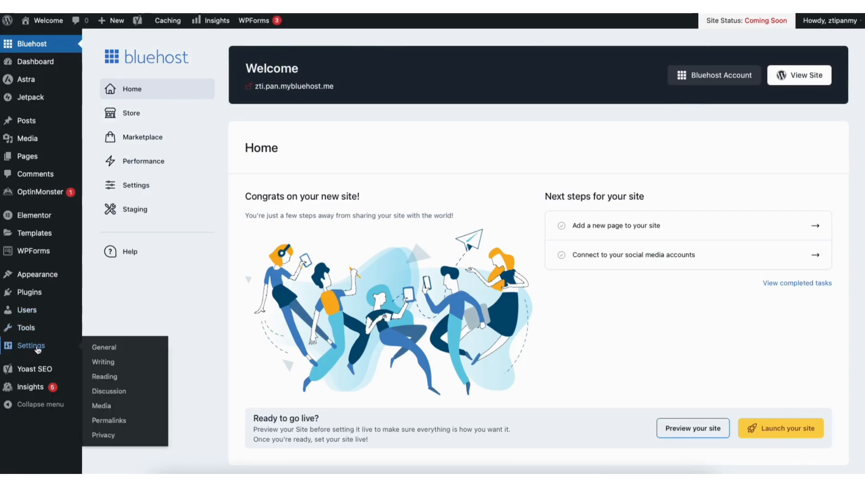
{"action": "left_click", "coordinate": [105, 348]}
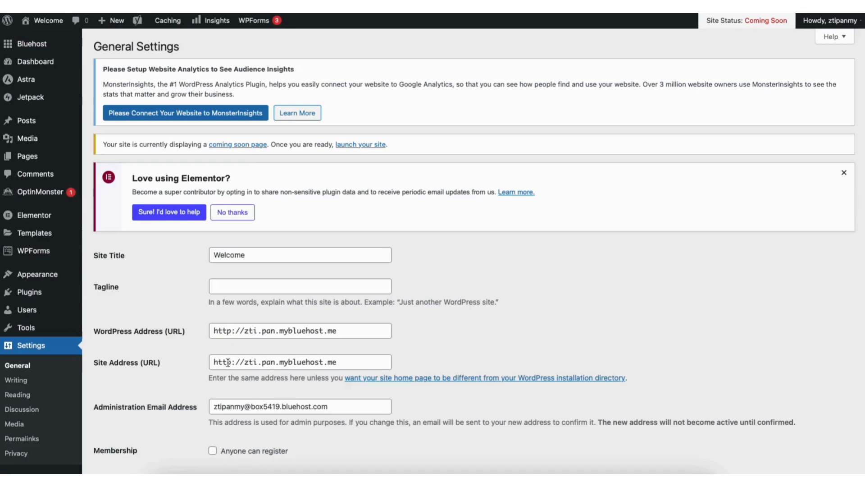
{"action": "left_click", "coordinate": [229, 333]}
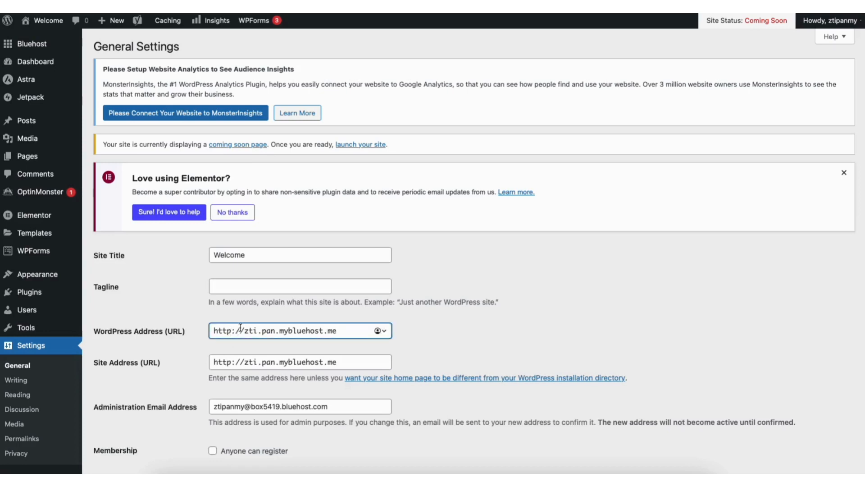
{"action": "type", "text": "s"}
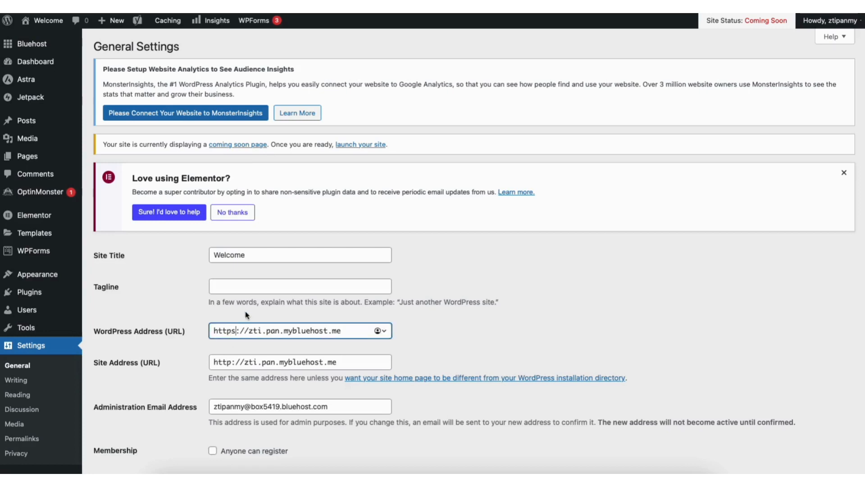
{"action": "left_click", "coordinate": [232, 363]}
{"action": "type", "text": "s"}
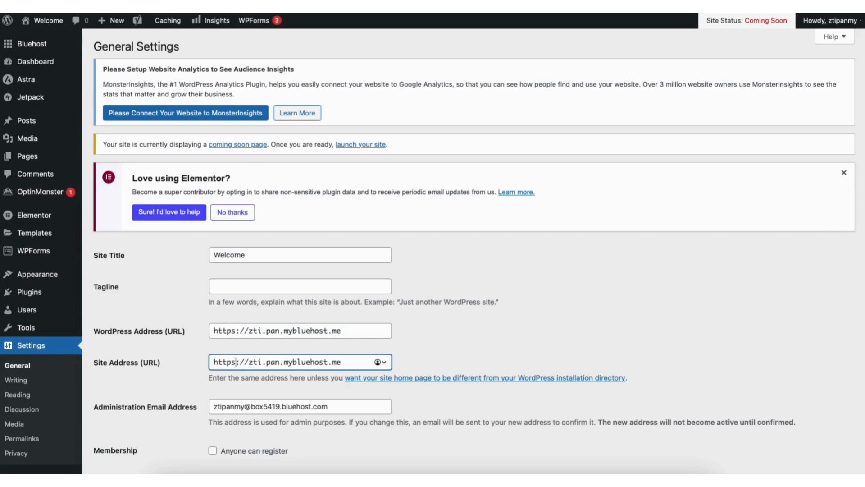
{"action": "scroll", "coordinate": [433, 253], "scroll_direction": "down", "scroll_amount": 15}
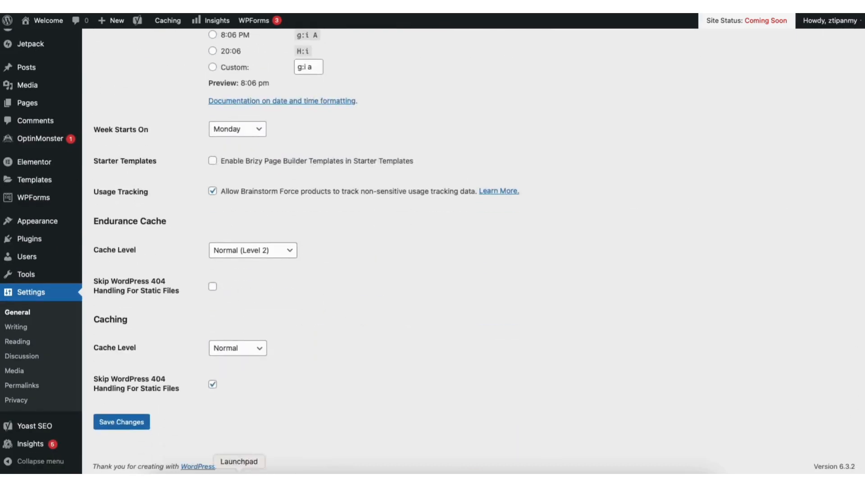
{"action": "left_click", "coordinate": [141, 423]}
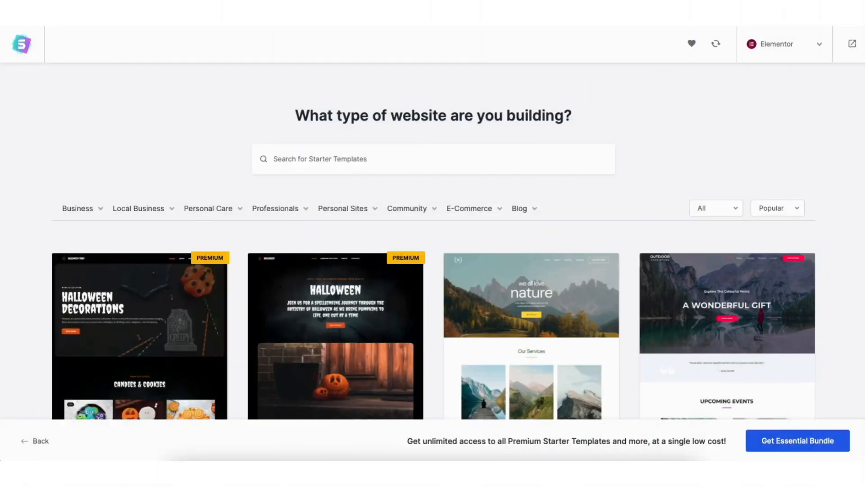
{"action": "scroll", "coordinate": [433, 239], "scroll_direction": "down", "scroll_amount": 5}
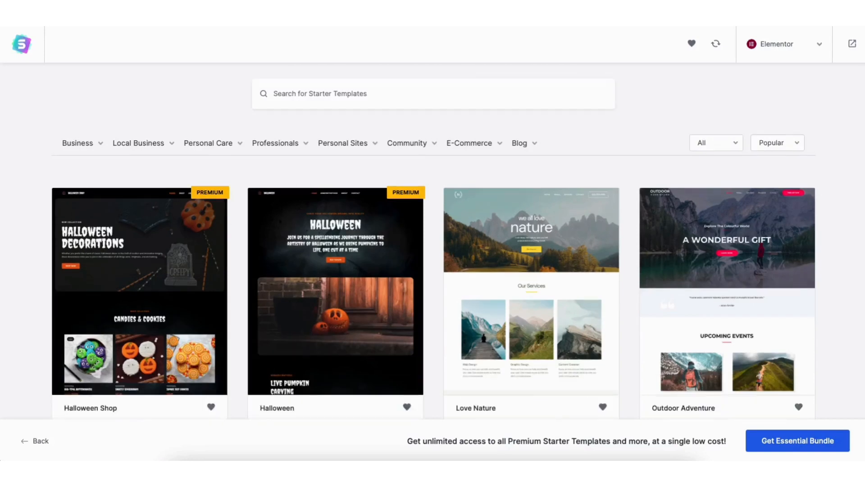
{"action": "scroll", "coordinate": [433, 239], "scroll_direction": "down", "scroll_amount": 12}
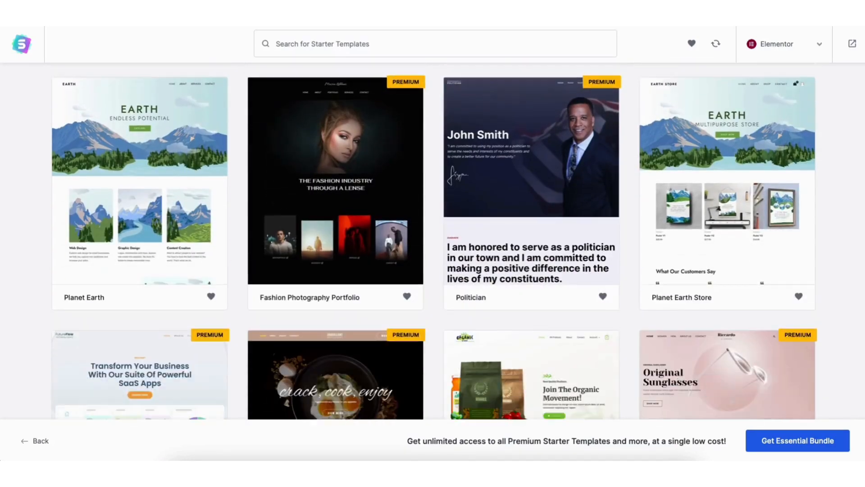
{"action": "scroll", "coordinate": [433, 239], "scroll_direction": "down", "scroll_amount": 3}
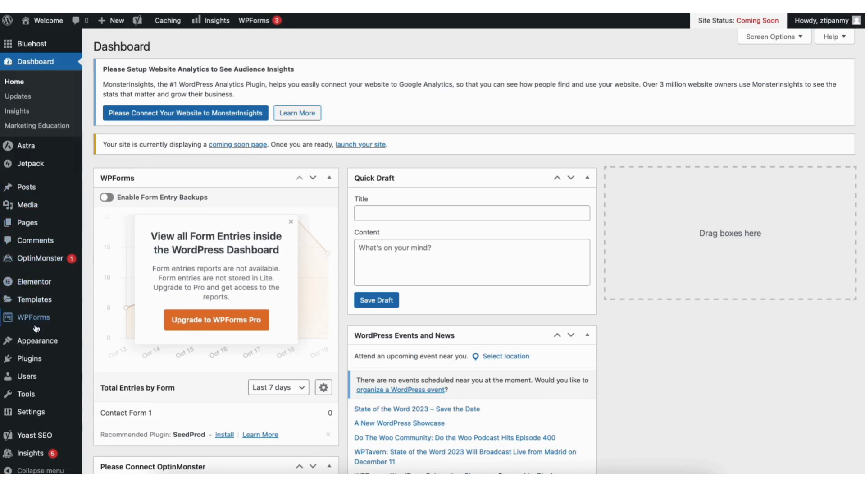
Step: Open the Add Themes page from the site's installed themes and browse the popular themes
{"action": "mouse_move", "coordinate": [39, 344]}
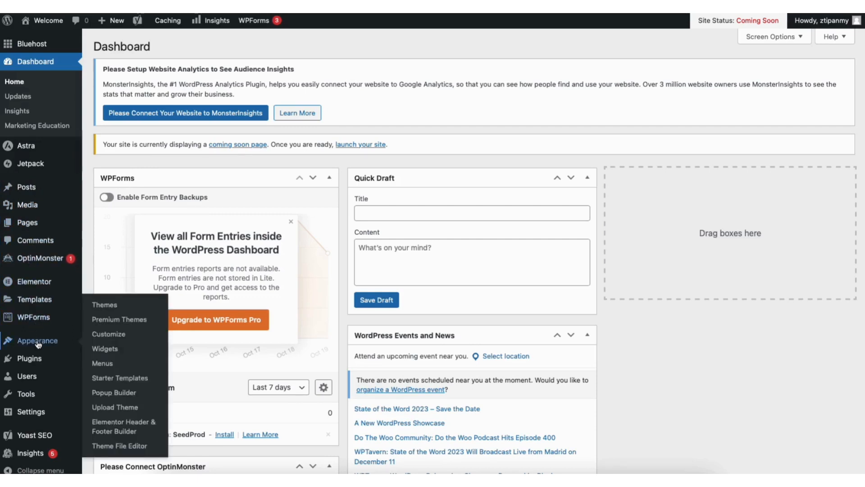
{"action": "left_click", "coordinate": [107, 305]}
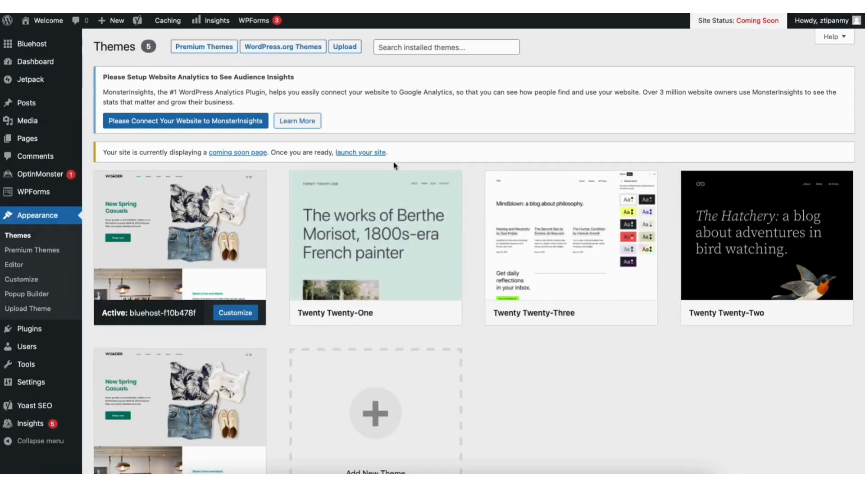
{"action": "scroll", "coordinate": [861, 207], "scroll_direction": "down", "scroll_amount": 2}
{"action": "left_click", "coordinate": [361, 347]}
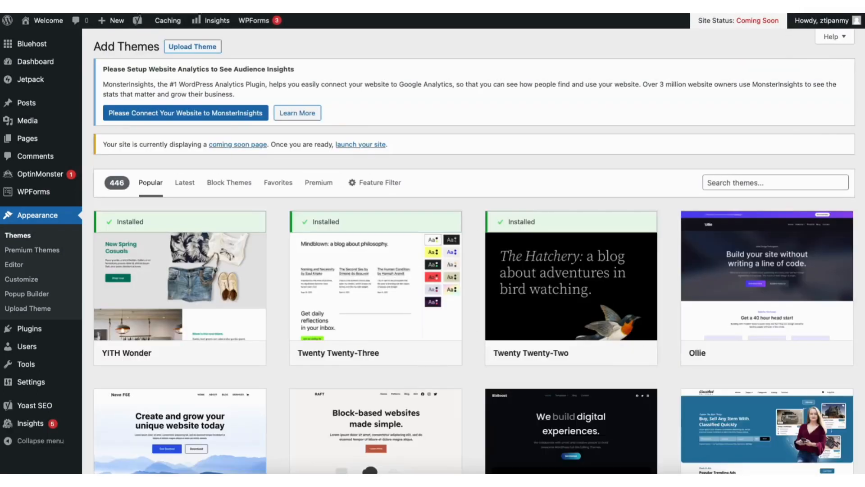
{"action": "scroll", "coordinate": [475, 252], "scroll_direction": "down", "scroll_amount": 8}
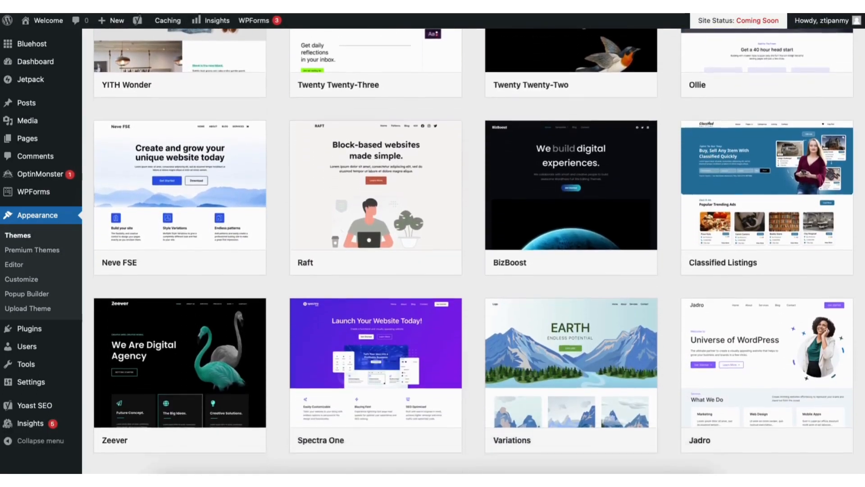
{"action": "scroll", "coordinate": [475, 251], "scroll_direction": "down", "scroll_amount": 9}
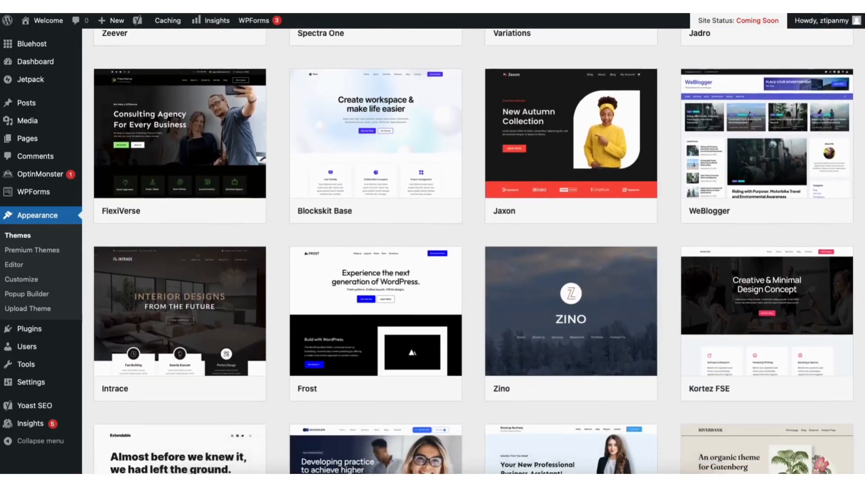
{"action": "scroll", "coordinate": [475, 251], "scroll_direction": "down", "scroll_amount": 13}
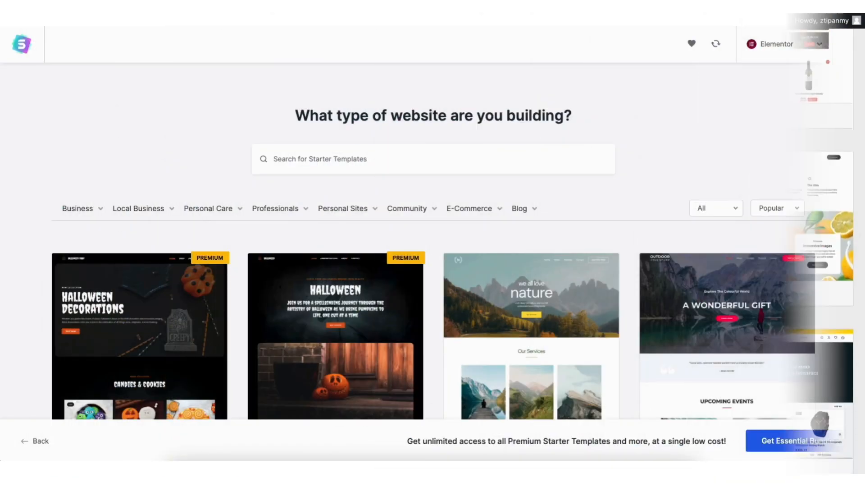
{"action": "scroll", "coordinate": [433, 244], "scroll_direction": "down", "scroll_amount": 8}
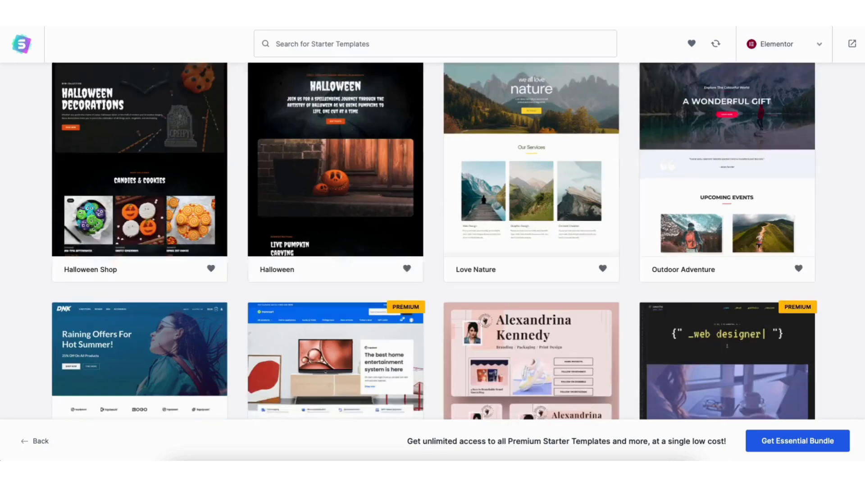
{"action": "scroll", "coordinate": [433, 243], "scroll_direction": "down", "scroll_amount": 12}
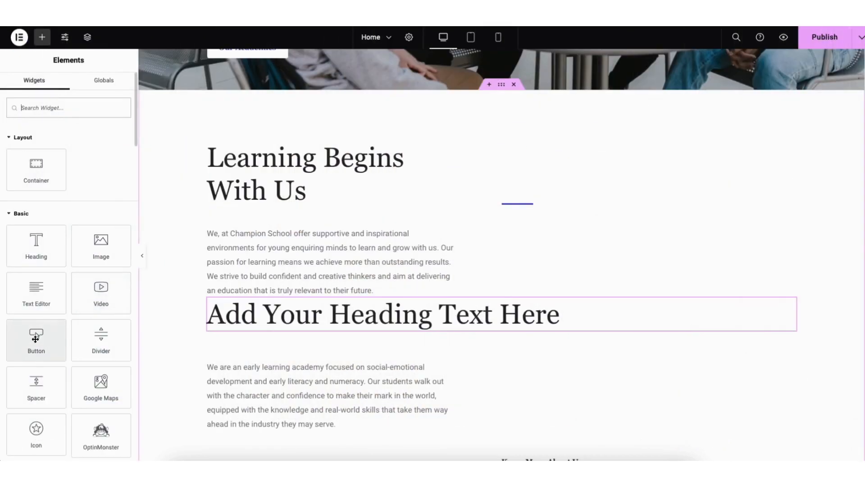
{"action": "left_click_drag", "start_coordinate": [35, 338], "coordinate": [261, 348]}
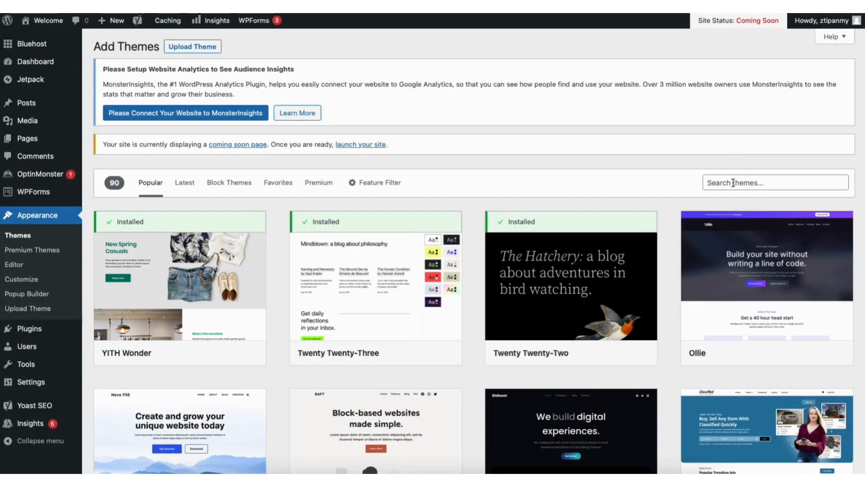
Step: Search the theme directory for "astra", and install and activate the Astra theme
{"action": "left_click", "coordinate": [733, 182]}
{"action": "type", "text": "astra"}
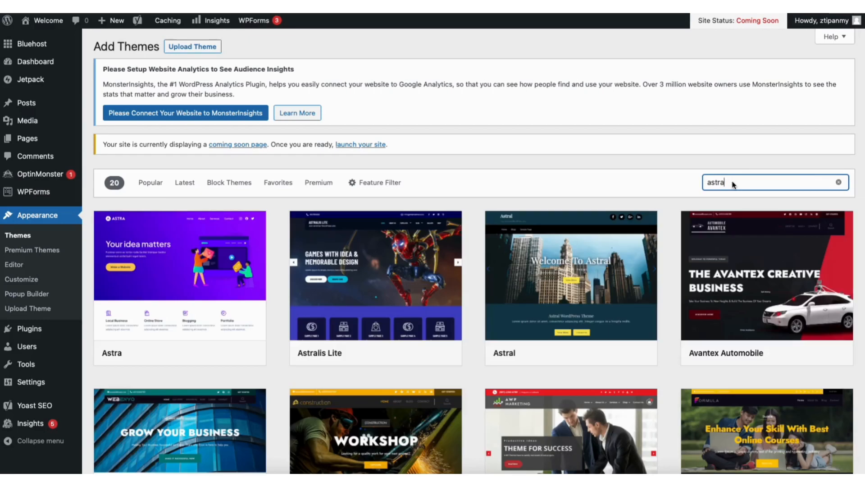
{"action": "mouse_move", "coordinate": [183, 319]}
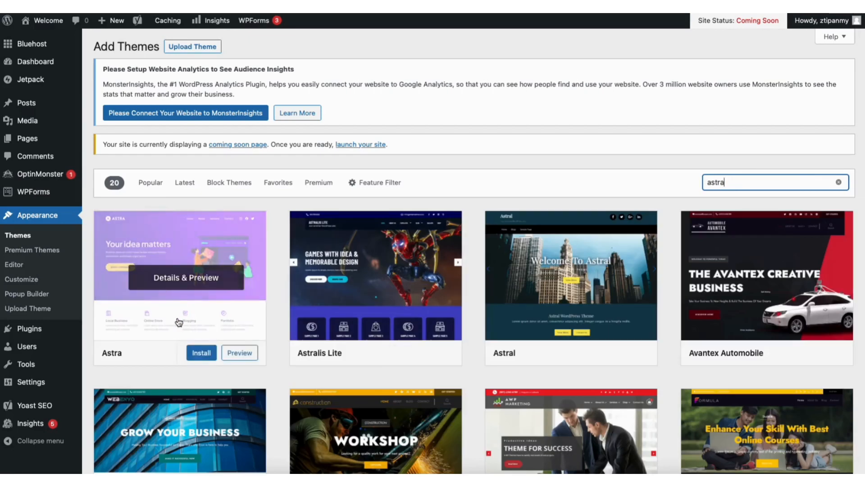
{"action": "left_click", "coordinate": [201, 353]}
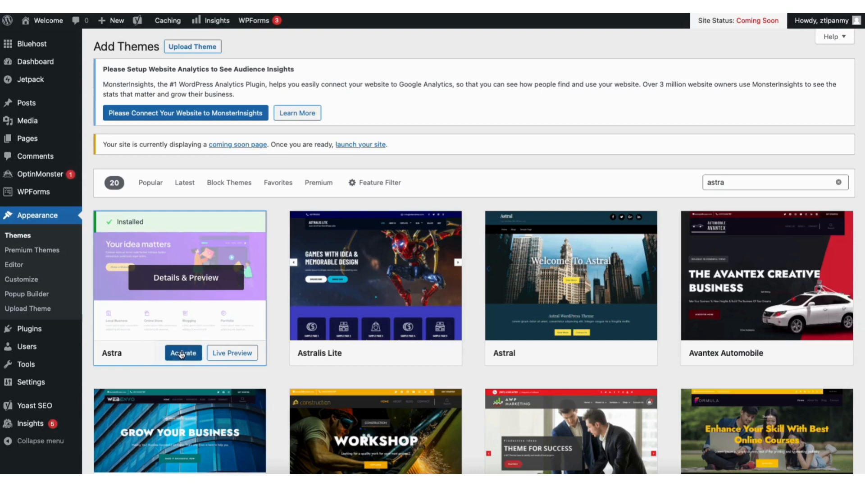
{"action": "left_click", "coordinate": [181, 353]}
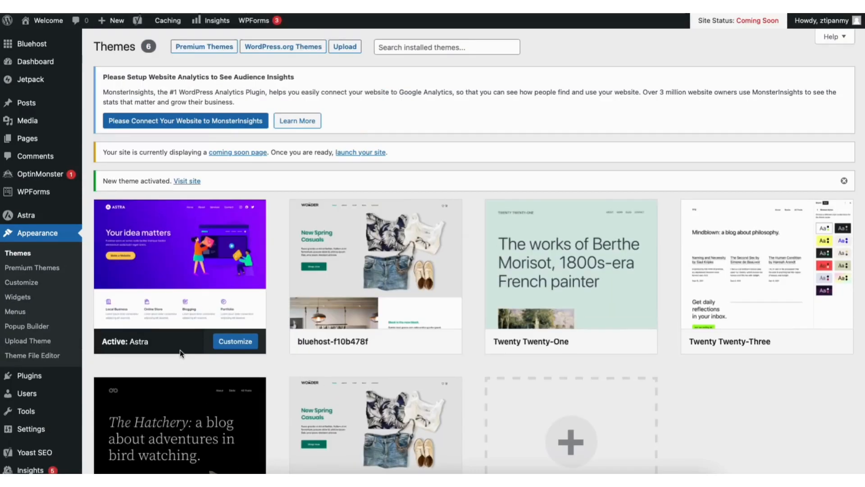
Step: Find the Starter Templates plugin by Brainstorm Force by searching new plugins for "starter templates", and install and activate it
{"action": "mouse_move", "coordinate": [31, 378]}
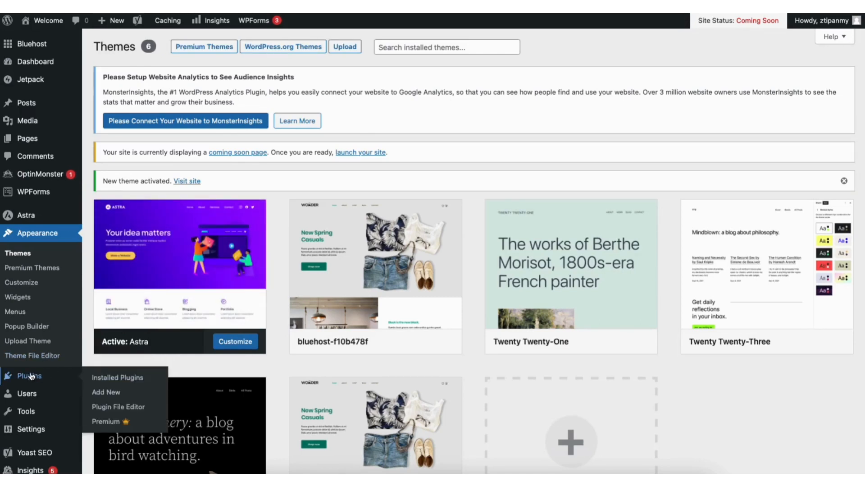
{"action": "left_click", "coordinate": [105, 391]}
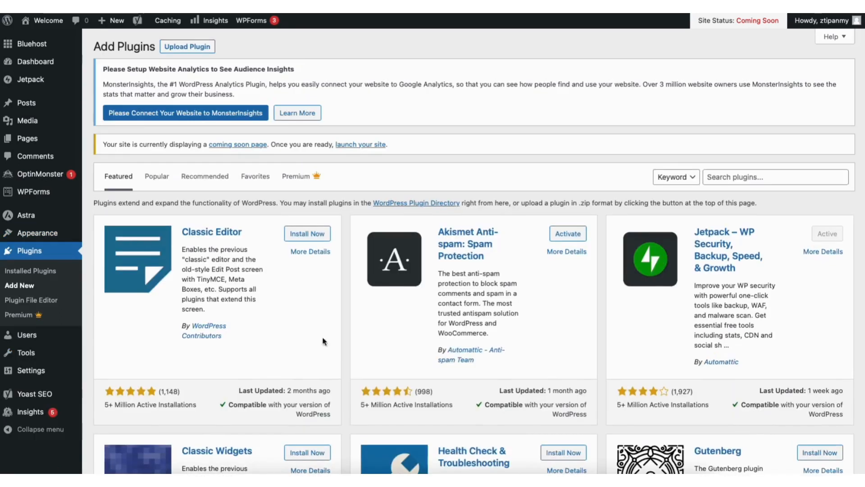
{"action": "left_click", "coordinate": [737, 174]}
{"action": "type", "text": "starter templates"}
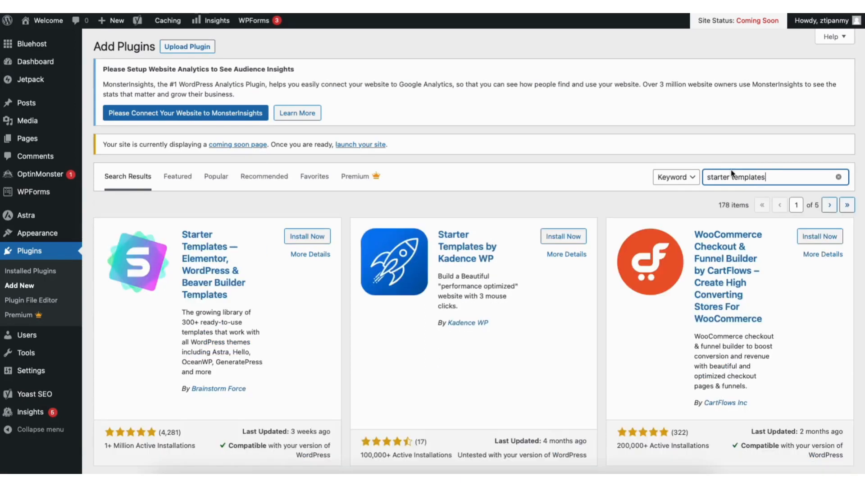
{"action": "left_click", "coordinate": [298, 242]}
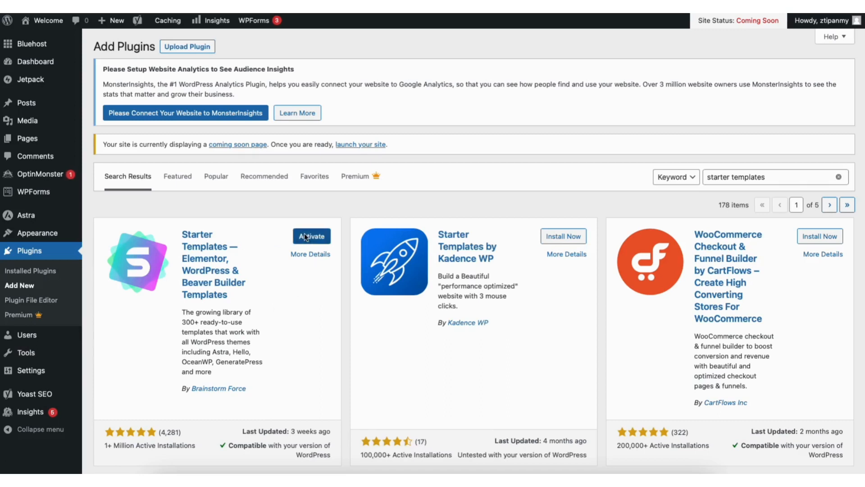
{"action": "left_click", "coordinate": [305, 236]}
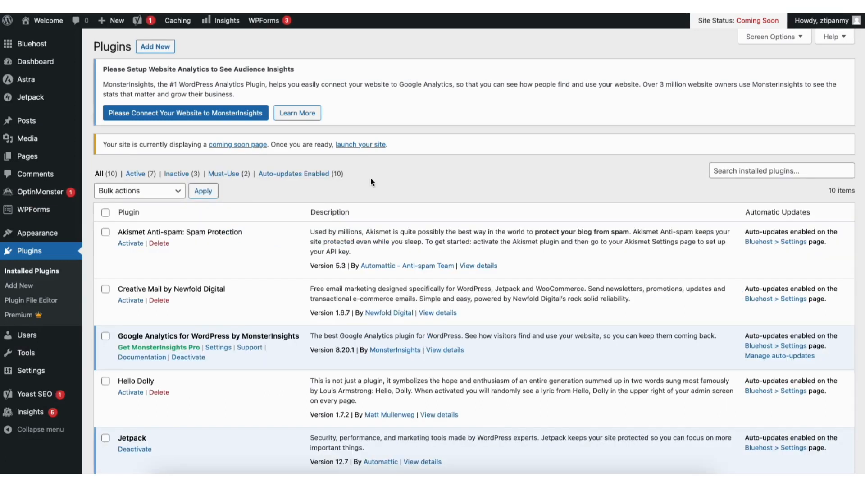
Step: Open the Starter Templates library and look through its Elementor templates and website categories such as Business and Personal Care
{"action": "mouse_move", "coordinate": [45, 233]}
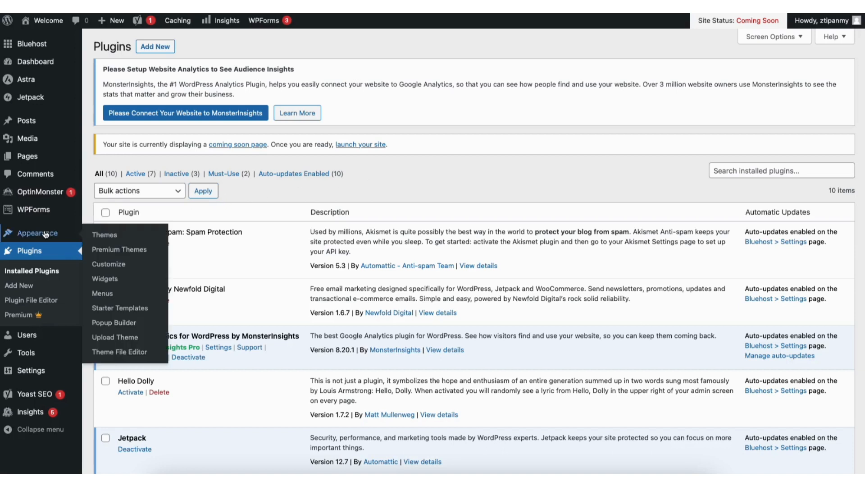
{"action": "left_click", "coordinate": [111, 309]}
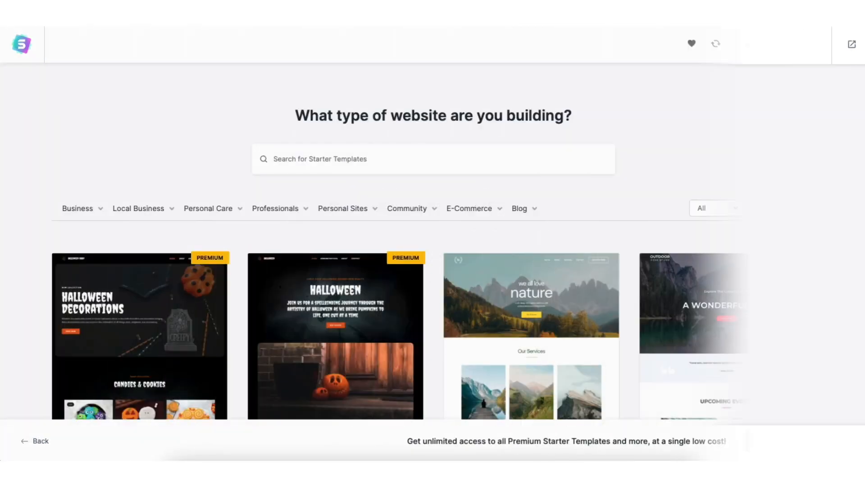
{"action": "scroll", "coordinate": [433, 243], "scroll_direction": "down", "scroll_amount": 5}
{"action": "scroll", "coordinate": [433, 241], "scroll_direction": "down", "scroll_amount": 12}
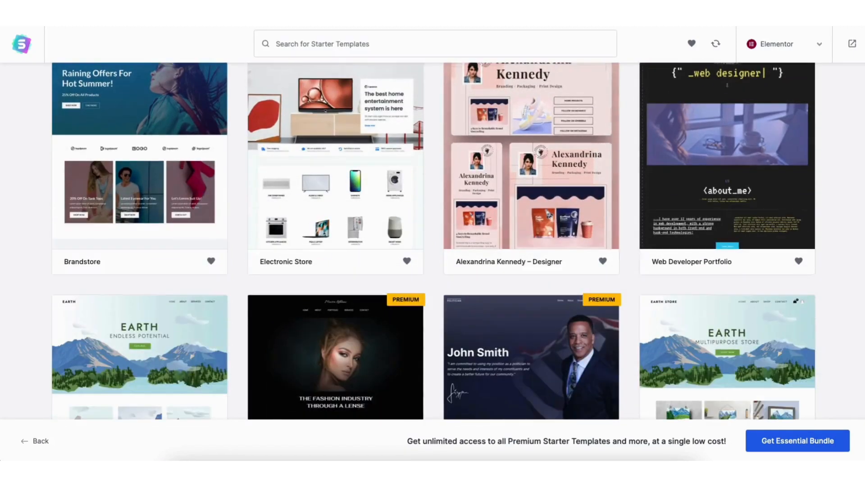
{"action": "scroll", "coordinate": [433, 241], "scroll_direction": "down", "scroll_amount": 9}
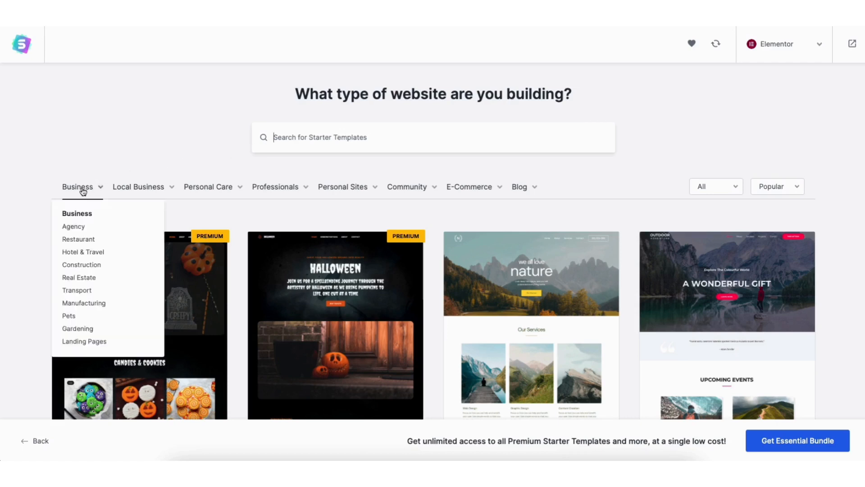
{"action": "mouse_move", "coordinate": [140, 188]}
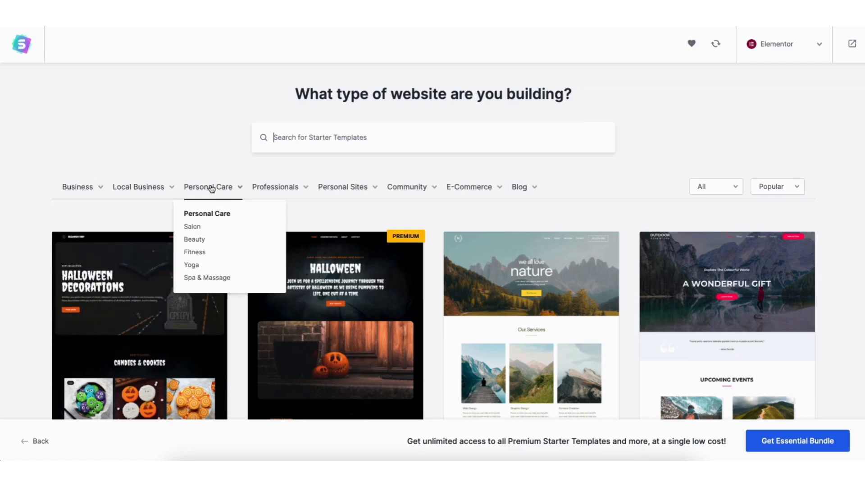
{"action": "mouse_move", "coordinate": [325, 187]}
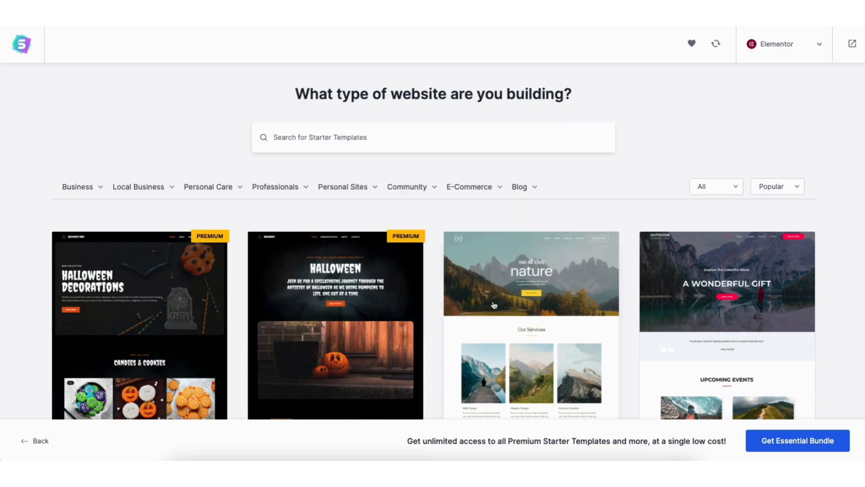
Step: Preview the Love Nature template's home page through its services and About Us sections, and close the preview
{"action": "left_click", "coordinate": [516, 291]}
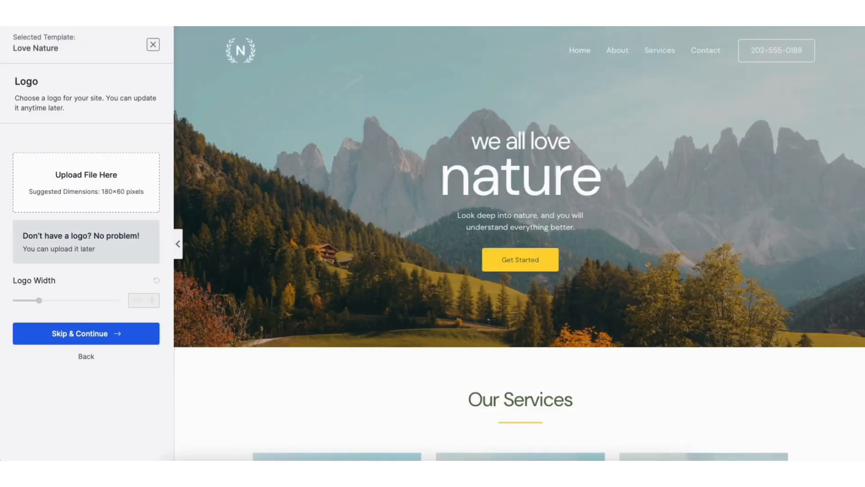
{"action": "scroll", "coordinate": [520, 243], "scroll_direction": "down", "scroll_amount": 9}
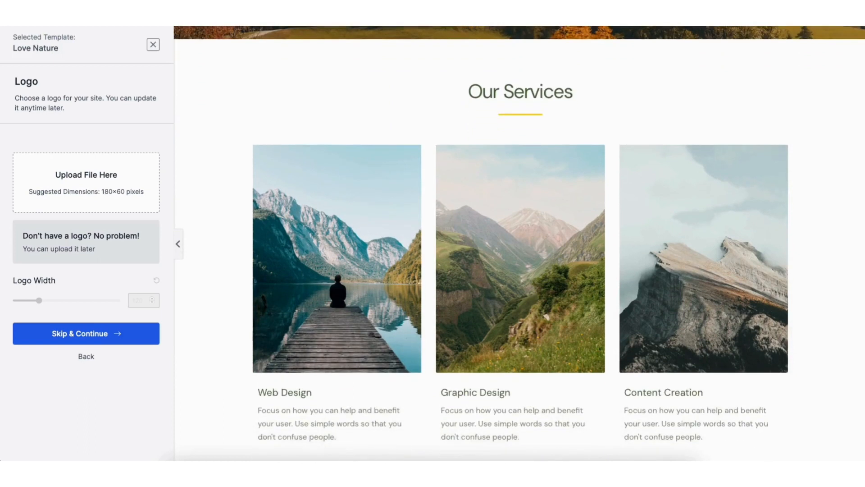
{"action": "scroll", "coordinate": [519, 243], "scroll_direction": "down", "scroll_amount": 10}
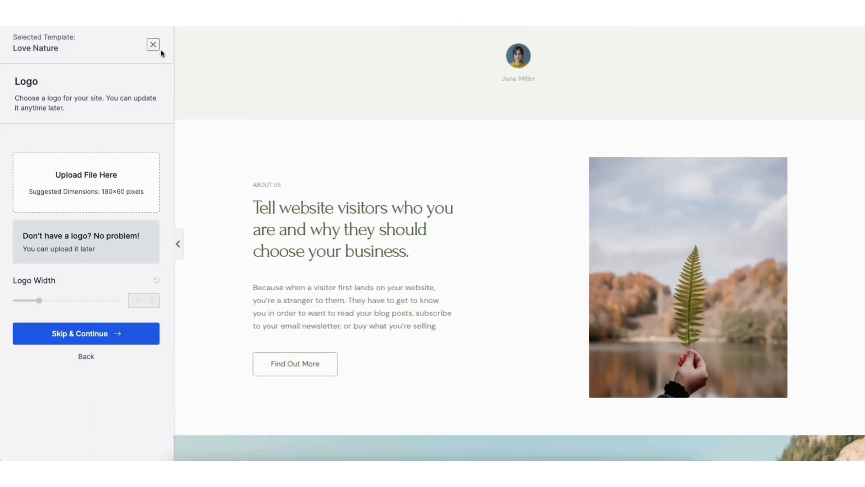
{"action": "left_click", "coordinate": [153, 45]}
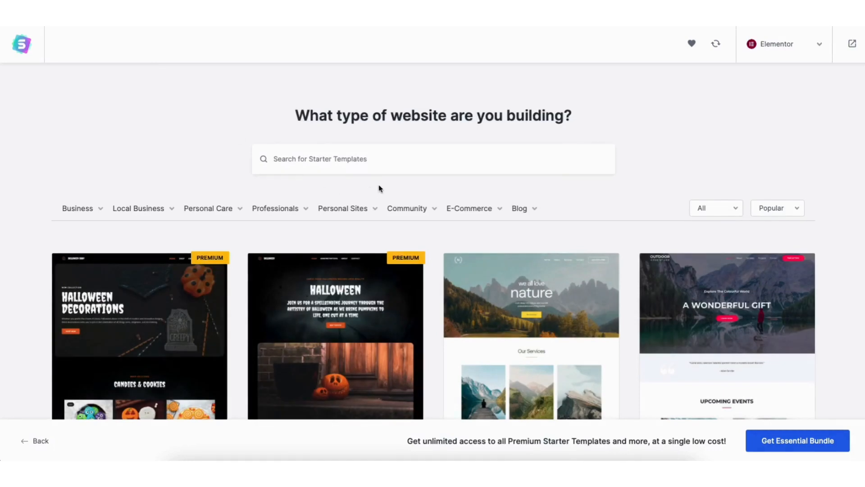
Step: Browse further through the popular Elementor starter templates and examine the template types in the Community category
{"action": "scroll", "coordinate": [432, 243], "scroll_direction": "down", "scroll_amount": 10}
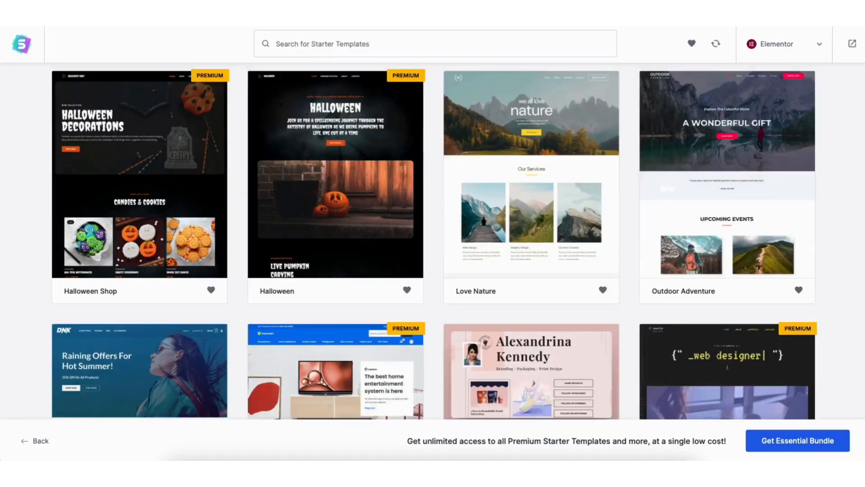
{"action": "scroll", "coordinate": [433, 243], "scroll_direction": "down", "scroll_amount": 10}
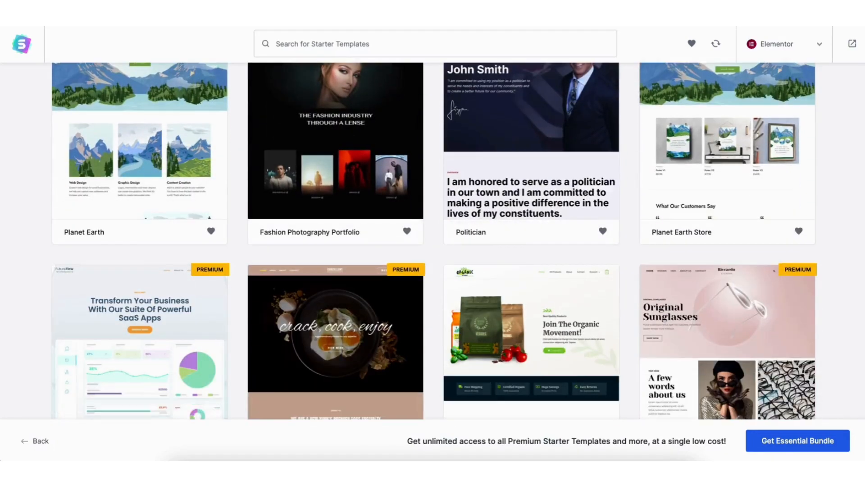
{"action": "scroll", "coordinate": [433, 244], "scroll_direction": "down", "scroll_amount": 7}
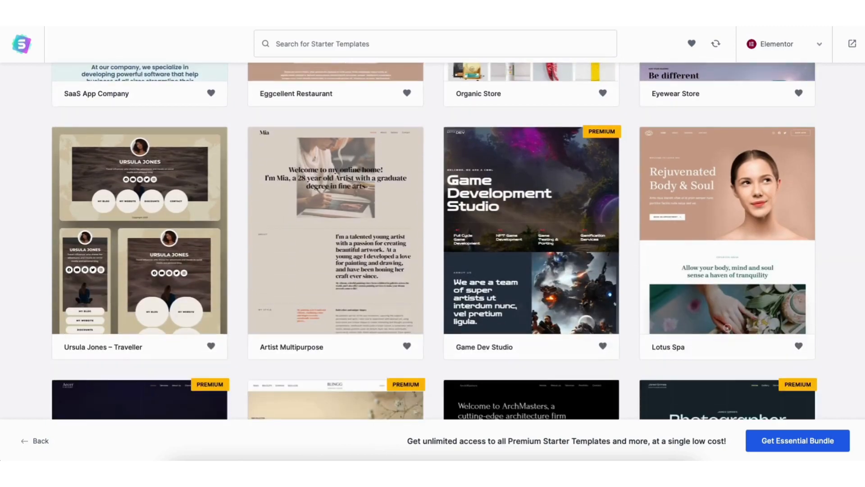
{"action": "scroll", "coordinate": [433, 244], "scroll_direction": "down", "scroll_amount": 7}
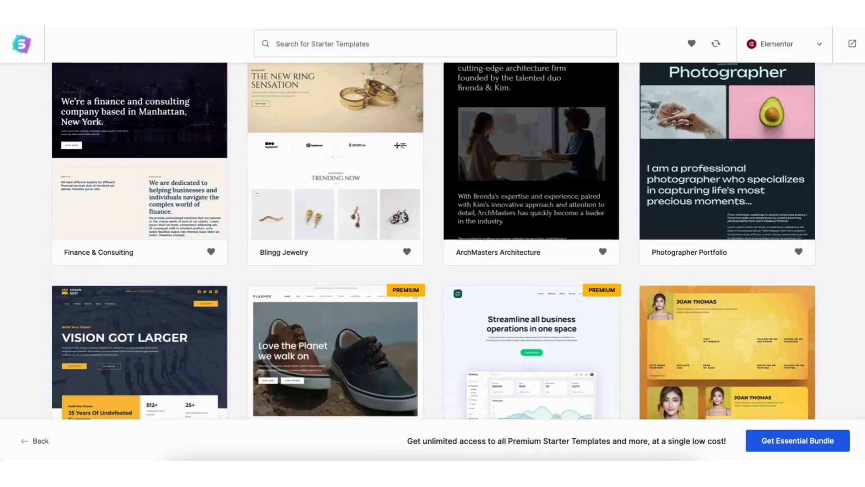
{"action": "scroll", "coordinate": [432, 244], "scroll_direction": "down", "scroll_amount": 8}
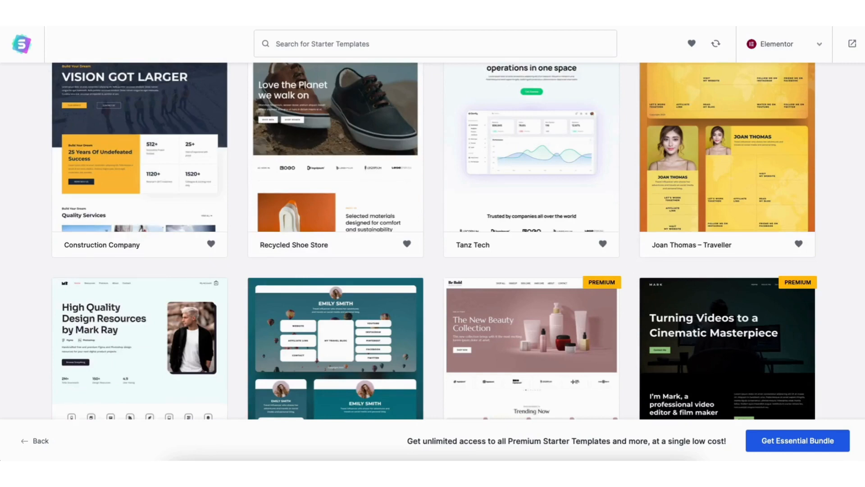
{"action": "scroll", "coordinate": [433, 243], "scroll_direction": "down", "scroll_amount": 11}
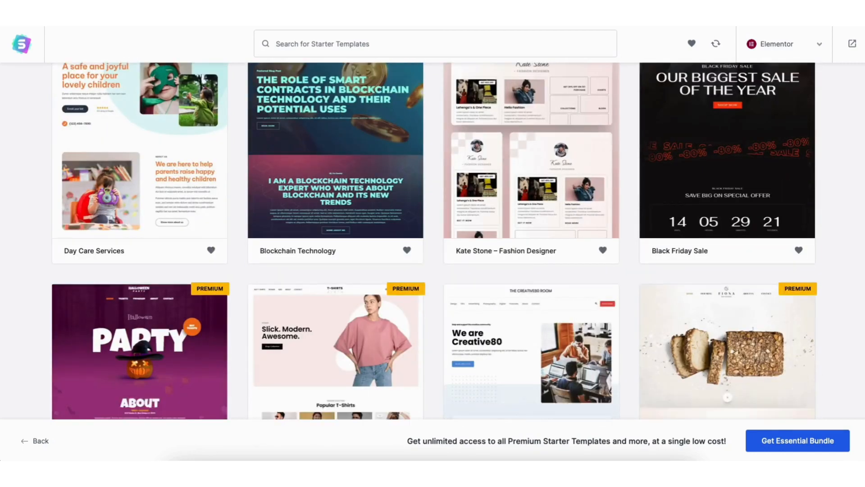
{"action": "scroll", "coordinate": [433, 243], "scroll_direction": "down", "scroll_amount": 10}
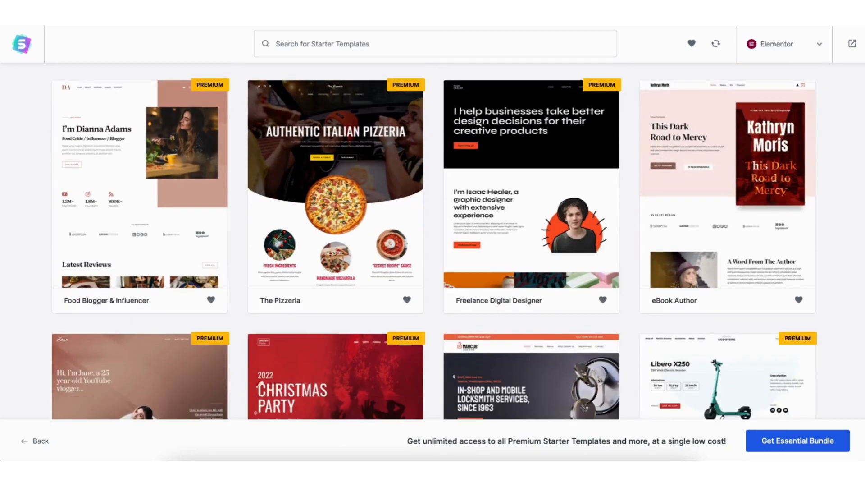
{"action": "scroll", "coordinate": [433, 243], "scroll_direction": "down", "scroll_amount": 9}
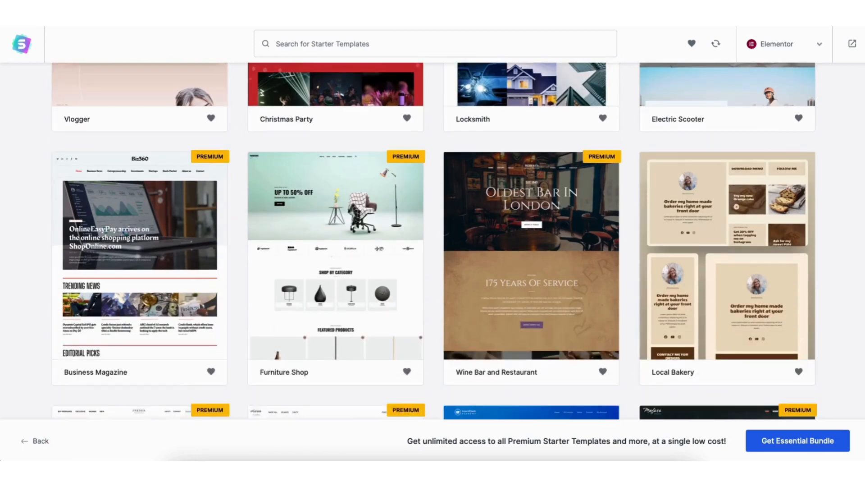
{"action": "scroll", "coordinate": [433, 244], "scroll_direction": "down", "scroll_amount": 8}
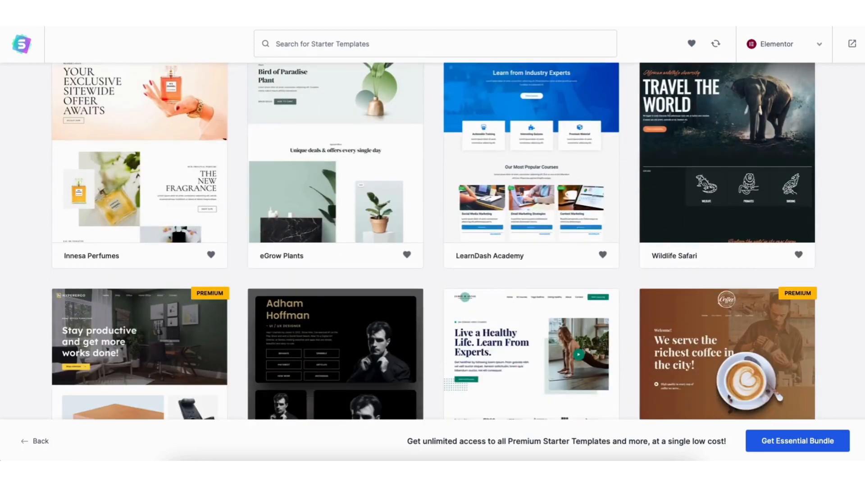
{"action": "scroll", "coordinate": [433, 244], "scroll_direction": "down", "scroll_amount": 10}
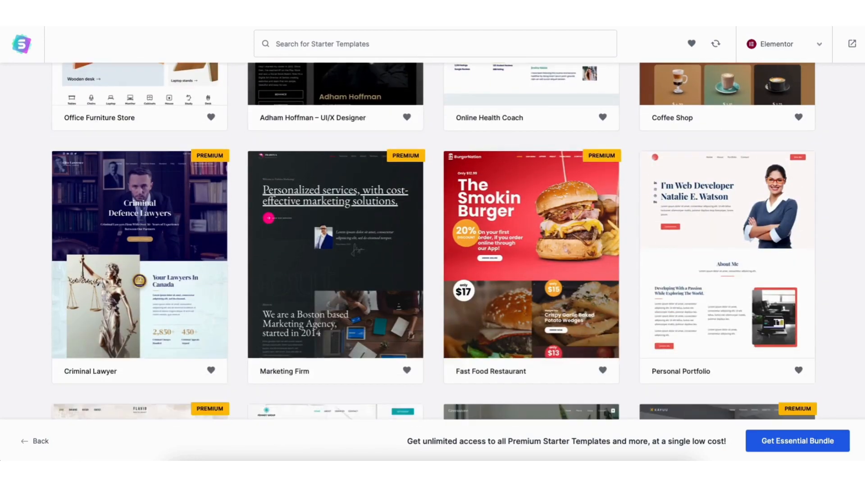
{"action": "scroll", "coordinate": [432, 244], "scroll_direction": "down", "scroll_amount": 9}
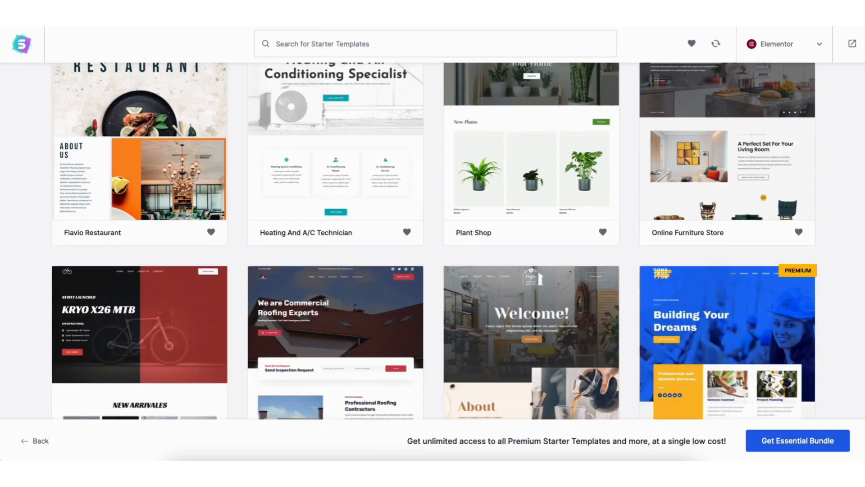
{"action": "scroll", "coordinate": [433, 244], "scroll_direction": "down", "scroll_amount": 3}
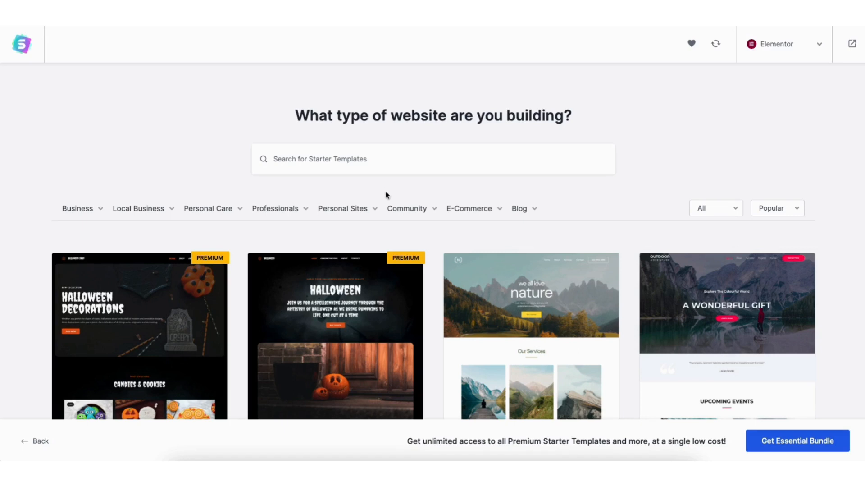
{"action": "mouse_move", "coordinate": [403, 210]}
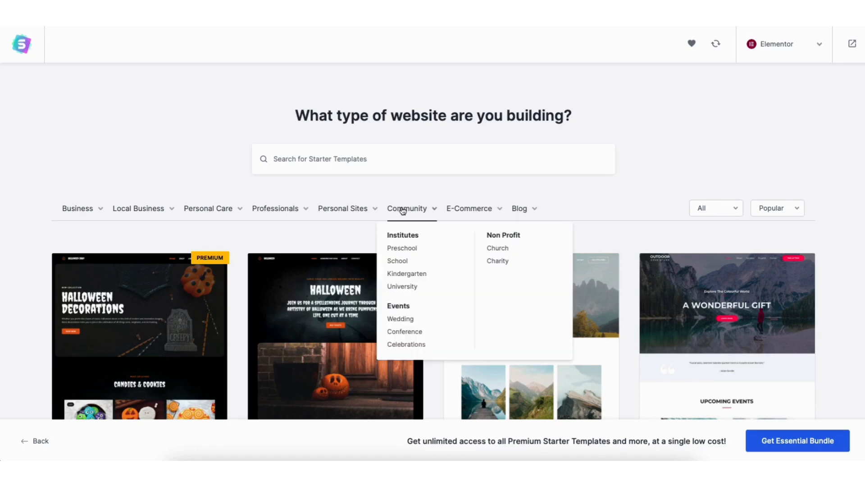
Step: Filter the starter templates by University, choose the Champion School Texas template named School, and skip its logo upload
{"action": "left_click", "coordinate": [410, 291]}
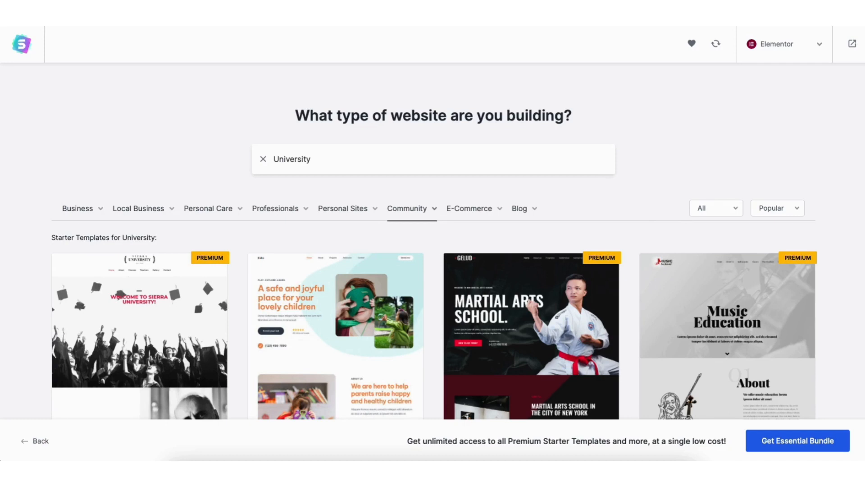
{"action": "scroll", "coordinate": [434, 260], "scroll_direction": "down", "scroll_amount": 6}
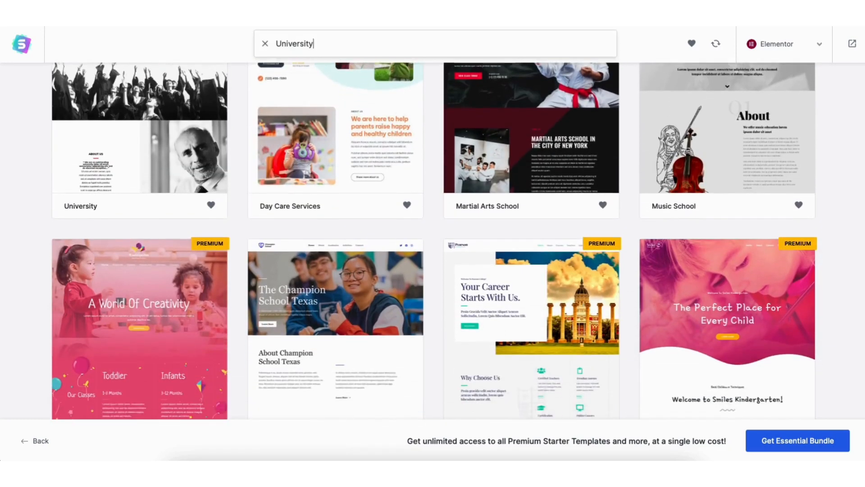
{"action": "scroll", "coordinate": [435, 259], "scroll_direction": "down", "scroll_amount": 3}
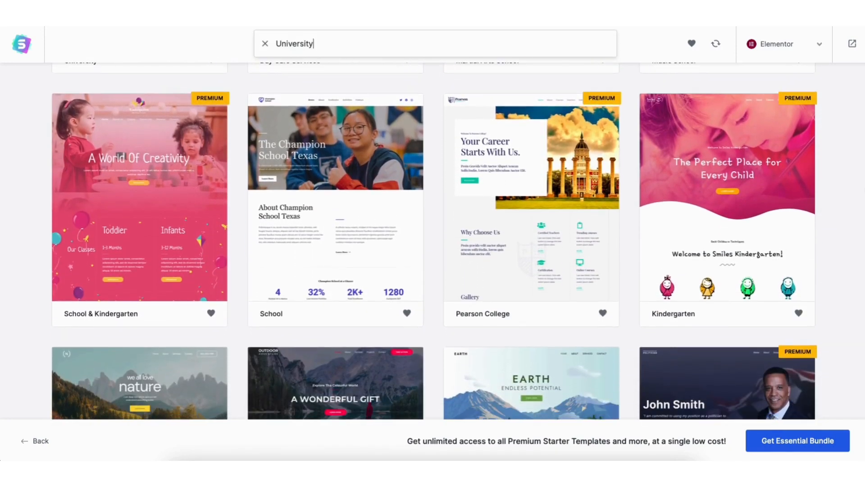
{"action": "left_click", "coordinate": [309, 213]}
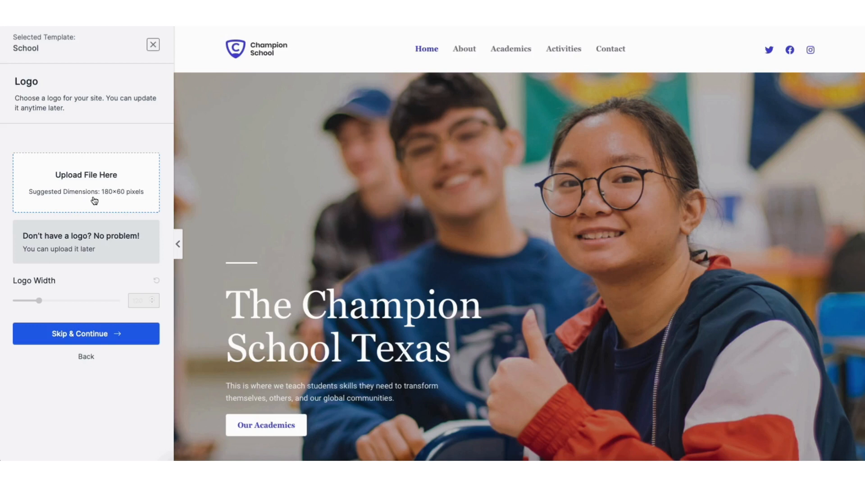
{"action": "left_click", "coordinate": [90, 333]}
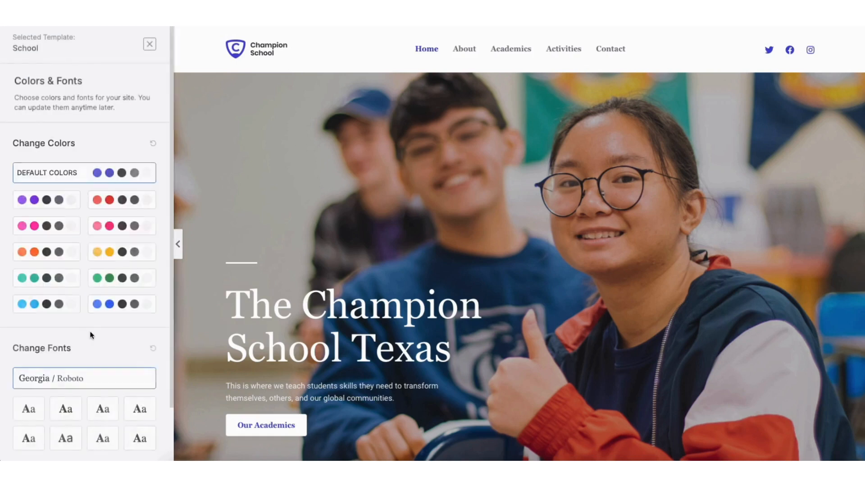
Step: Try out the alternative color palettes on the School template and return to the default colors
{"action": "left_click", "coordinate": [58, 199]}
{"action": "left_click", "coordinate": [61, 225]}
{"action": "left_click", "coordinate": [103, 210]}
{"action": "left_click", "coordinate": [103, 228]}
{"action": "left_click", "coordinate": [106, 253]}
{"action": "left_click", "coordinate": [50, 252]}
{"action": "left_click", "coordinate": [45, 278]}
{"action": "left_click", "coordinate": [107, 277]}
{"action": "left_click", "coordinate": [108, 305]}
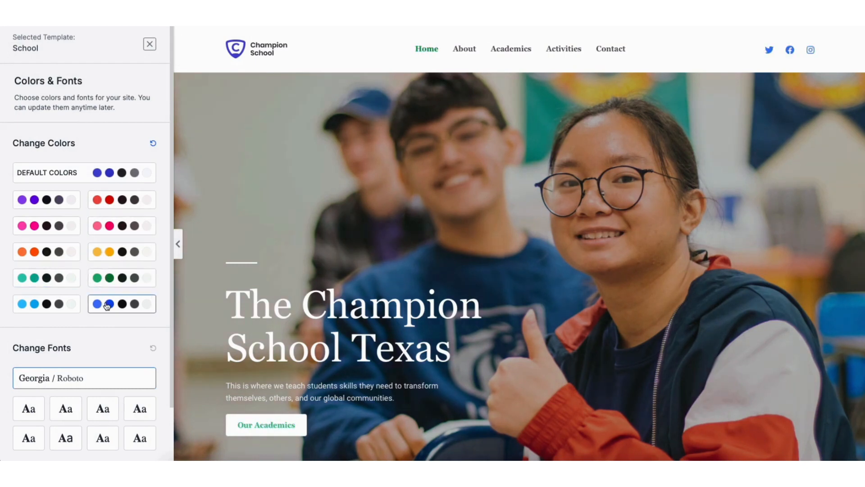
{"action": "left_click", "coordinate": [59, 304]}
{"action": "left_click", "coordinate": [82, 177]}
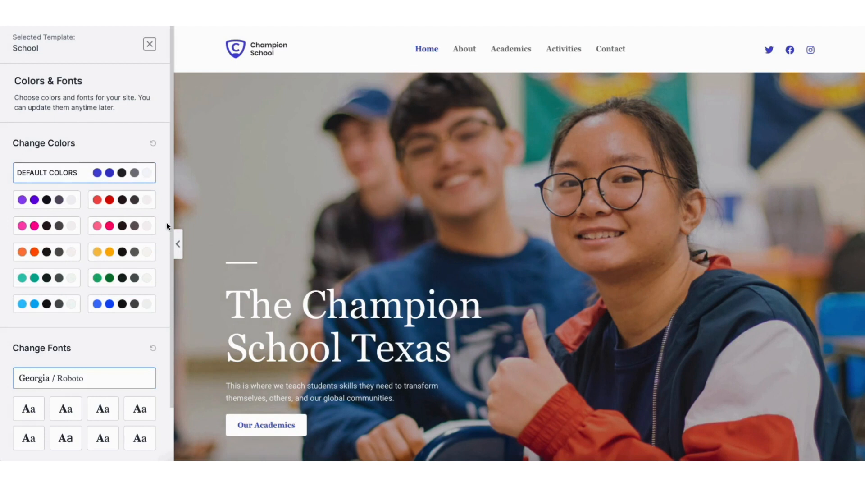
Step: Accept the default colors and Georgia / Roboto fonts, and build the website with all the advanced import options enabled
{"action": "scroll", "coordinate": [171, 237], "scroll_direction": "down", "scroll_amount": 2}
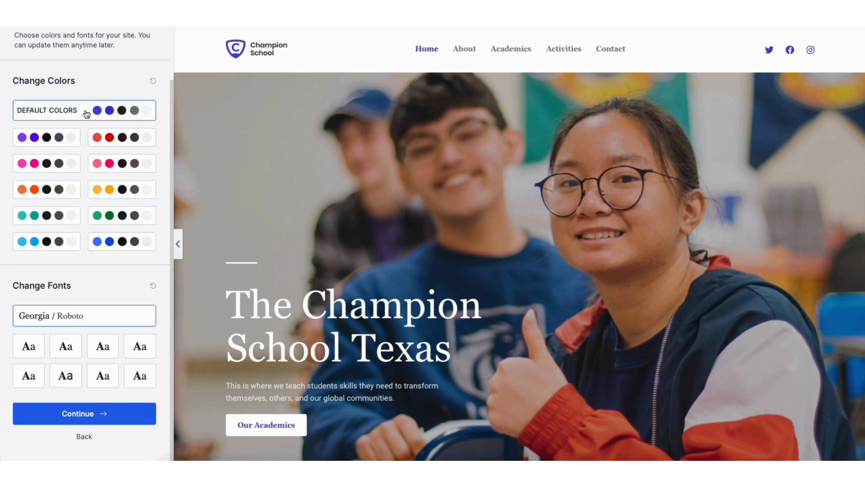
{"action": "left_click", "coordinate": [92, 414]}
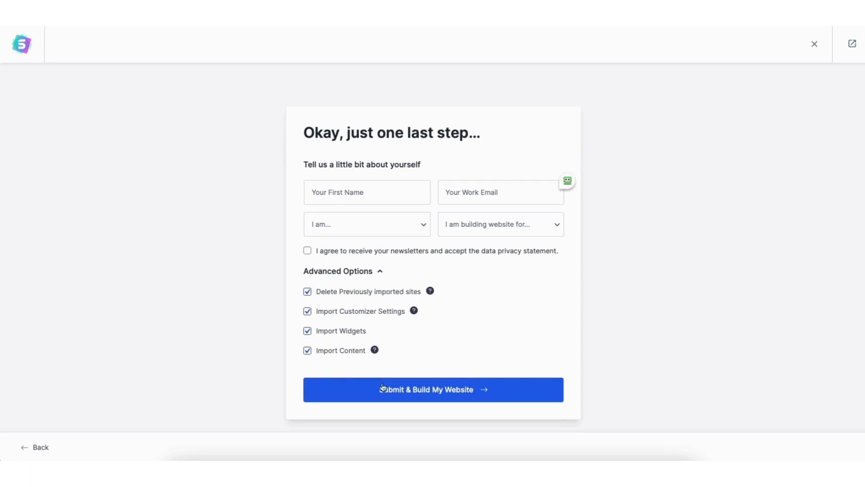
{"action": "left_click", "coordinate": [407, 390]}
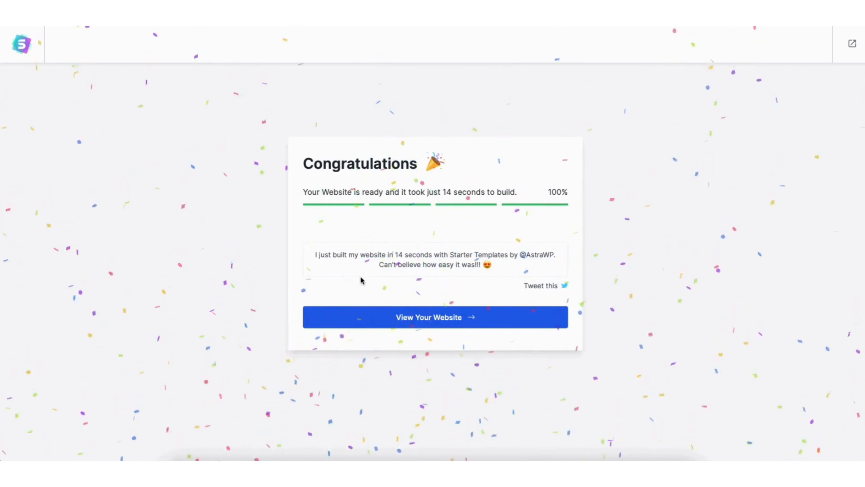
Step: View the newly built website and examine the home page from its hero section down to the footer
{"action": "left_click", "coordinate": [406, 315]}
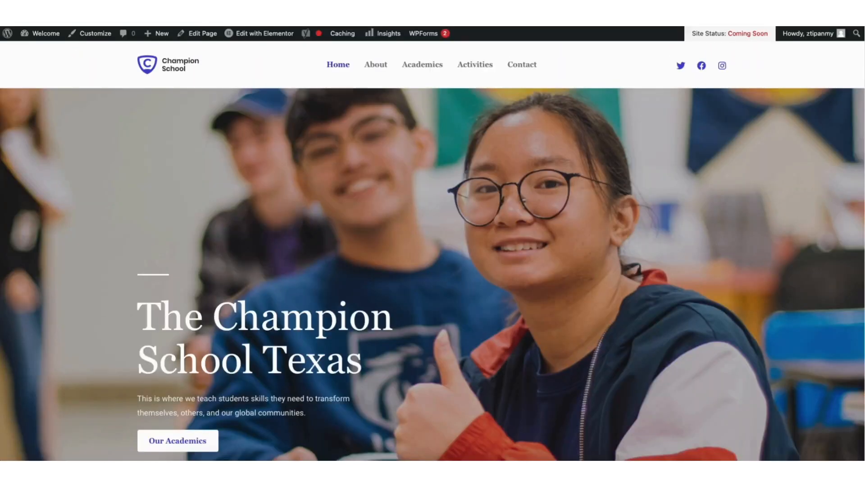
{"action": "scroll", "coordinate": [433, 251], "scroll_direction": "down", "scroll_amount": 9}
{"action": "scroll", "coordinate": [432, 250], "scroll_direction": "down", "scroll_amount": 10}
{"action": "scroll", "coordinate": [433, 251], "scroll_direction": "down", "scroll_amount": 12}
{"action": "scroll", "coordinate": [433, 251], "scroll_direction": "down", "scroll_amount": 11}
{"action": "scroll", "coordinate": [433, 251], "scroll_direction": "down", "scroll_amount": 12}
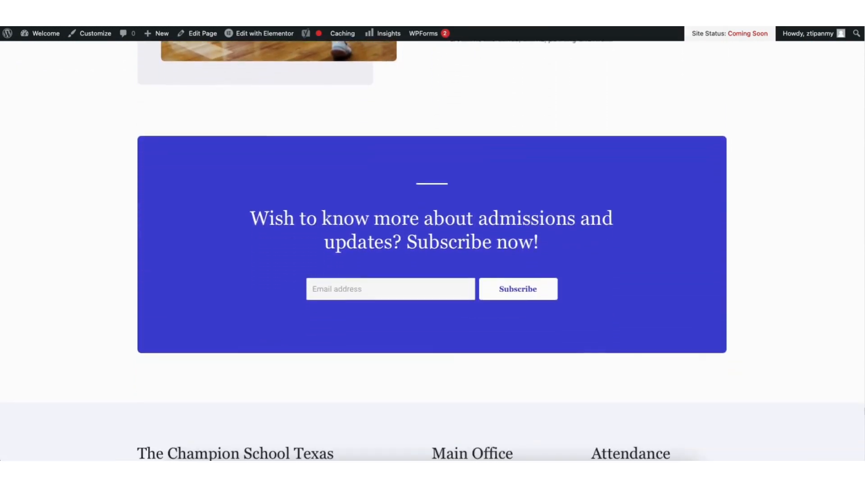
{"action": "scroll", "coordinate": [432, 251], "scroll_direction": "down", "scroll_amount": 2}
{"action": "scroll", "coordinate": [433, 251], "scroll_direction": "down", "scroll_amount": 2}
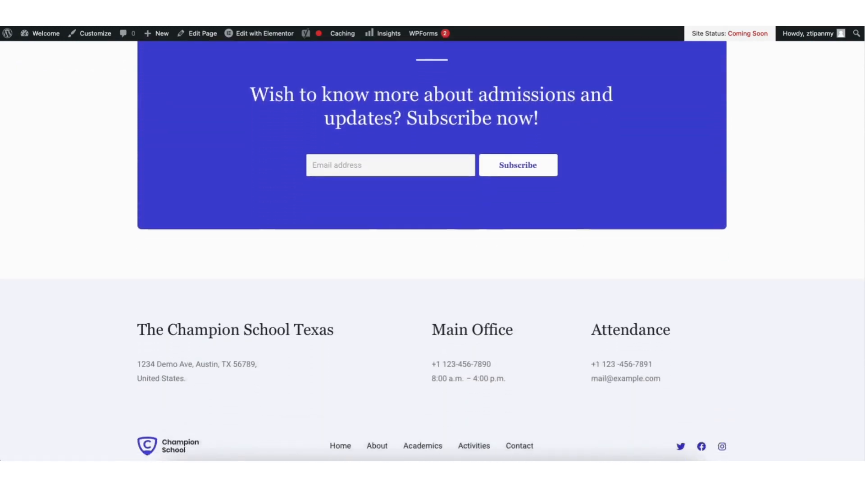
{"action": "scroll", "coordinate": [432, 251], "scroll_direction": "up", "scroll_amount": 20}
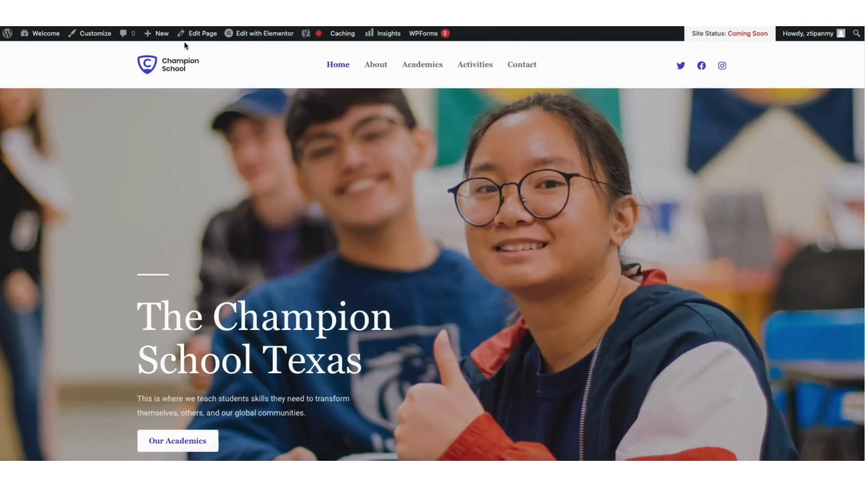
Step: Go to the WordPress dashboard and open the Features section of the Elementor settings
{"action": "mouse_move", "coordinate": [41, 42]}
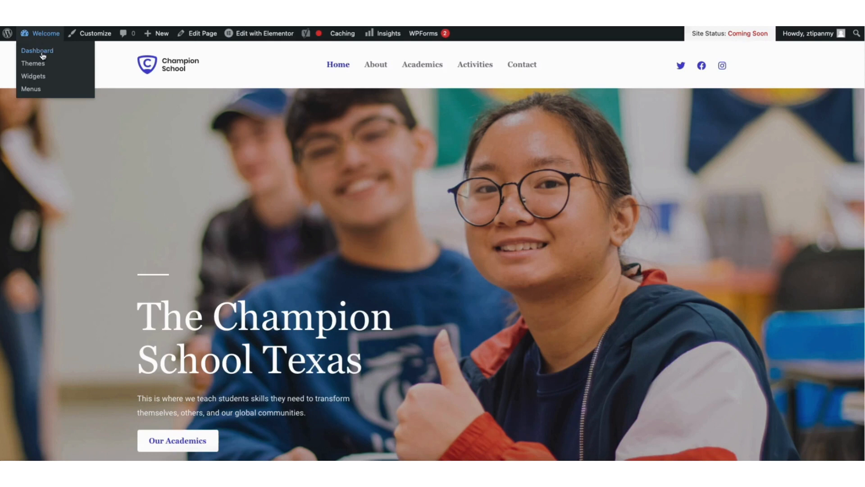
{"action": "left_click", "coordinate": [44, 56]}
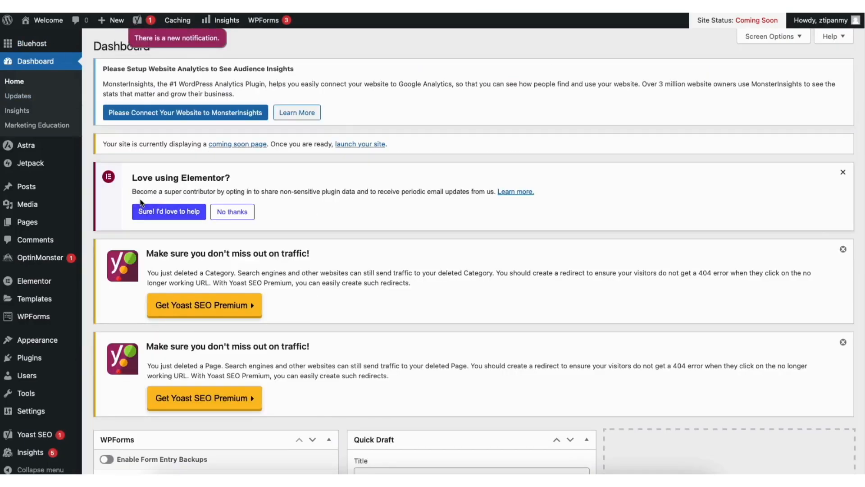
{"action": "mouse_move", "coordinate": [40, 286]}
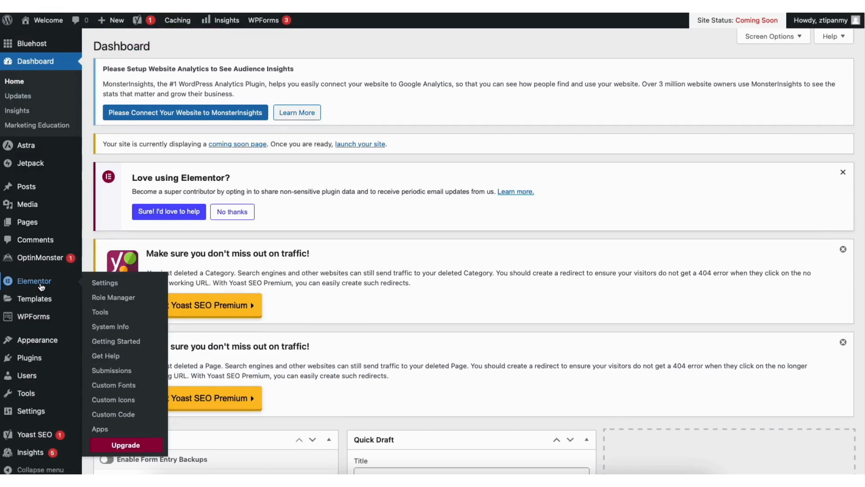
{"action": "left_click", "coordinate": [106, 281]}
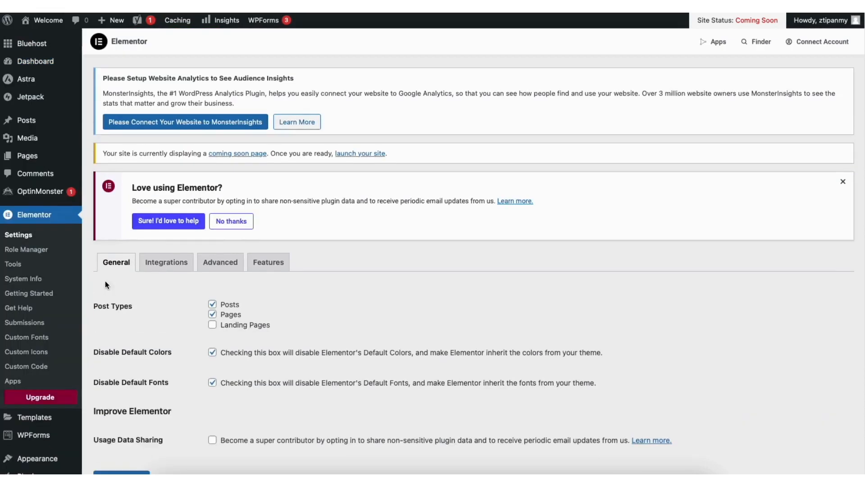
{"action": "left_click", "coordinate": [281, 262]}
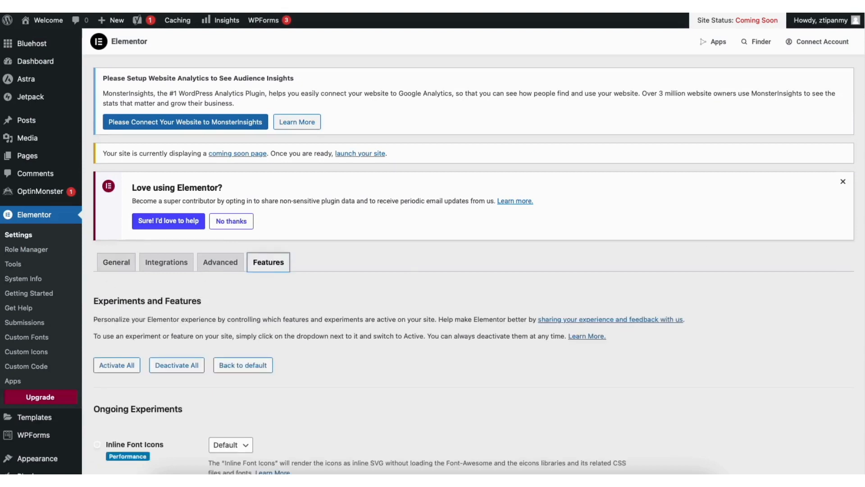
Step: Set Elementor's Editor Top Bar and Flexbox Container features to Active and save the changes
{"action": "scroll", "coordinate": [861, 177], "scroll_direction": "down", "scroll_amount": 9}
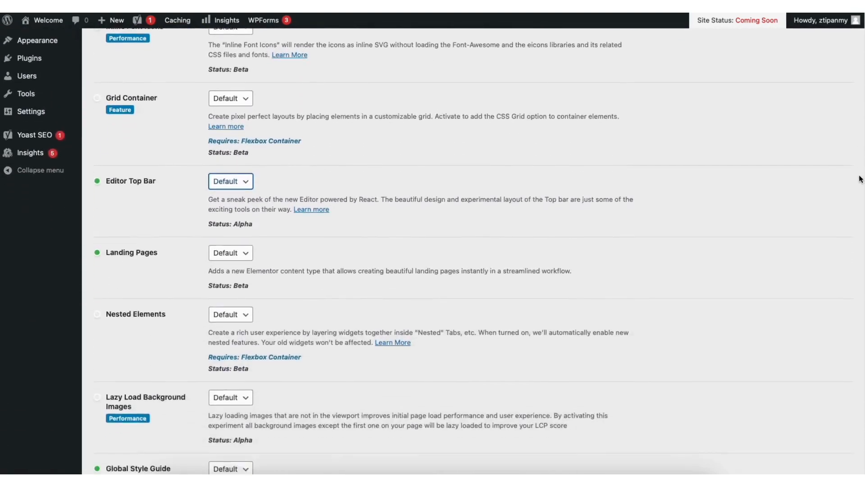
{"action": "scroll", "coordinate": [861, 176], "scroll_direction": "down", "scroll_amount": 1}
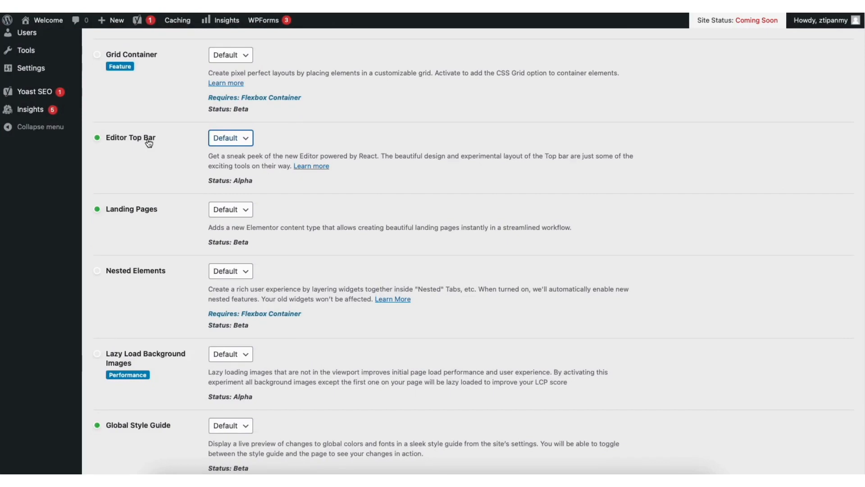
{"action": "left_click", "coordinate": [240, 138]}
{"action": "left_click", "coordinate": [226, 148]}
{"action": "scroll", "coordinate": [856, 246], "scroll_direction": "down", "scroll_amount": 10}
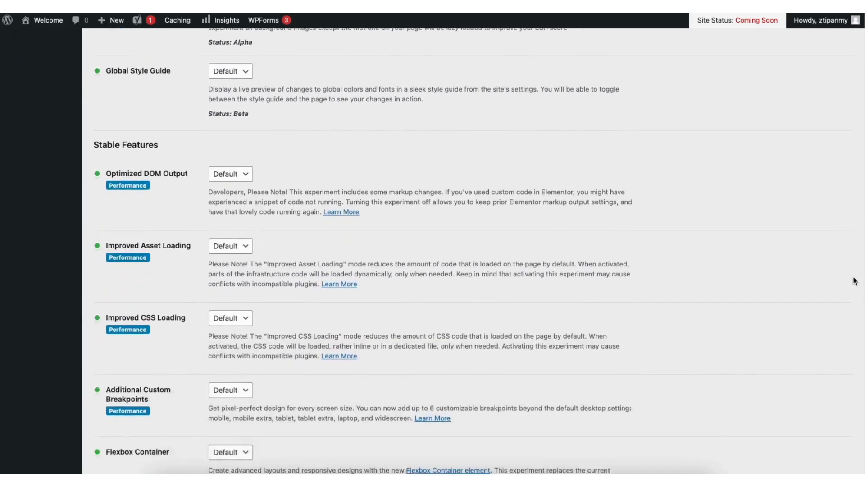
{"action": "scroll", "coordinate": [853, 307], "scroll_direction": "down", "scroll_amount": 3}
{"action": "left_click", "coordinate": [226, 239]}
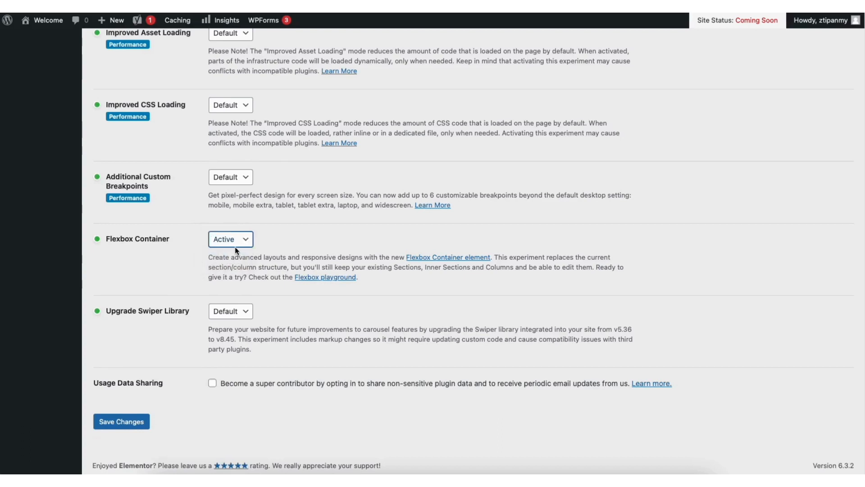
{"action": "left_click", "coordinate": [126, 423]}
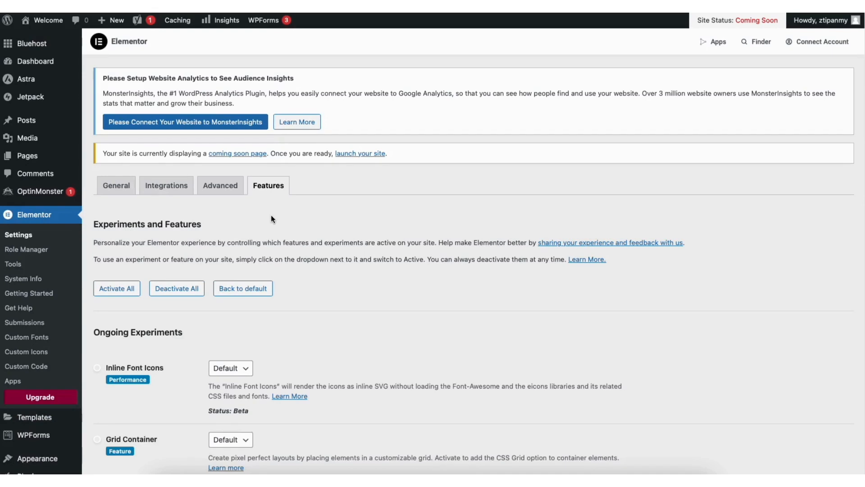
Step: Visit the website and open its home page for editing in Elementor
{"action": "mouse_move", "coordinate": [52, 23]}
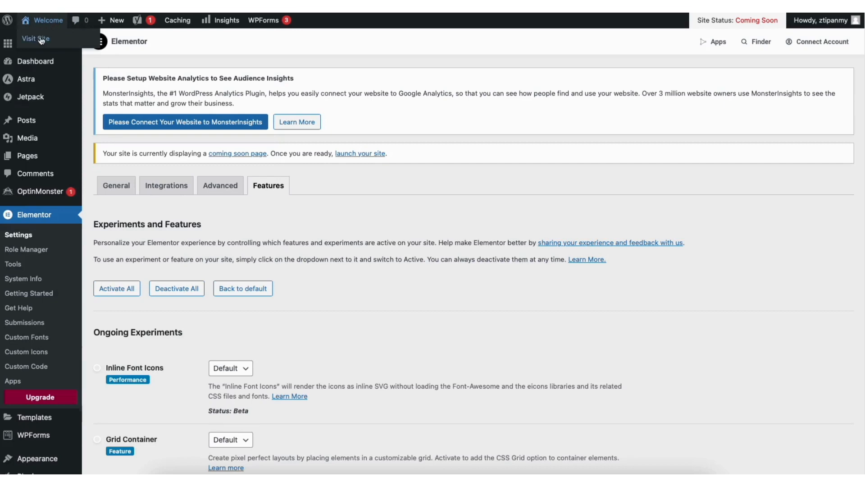
{"action": "left_click", "coordinate": [39, 39]}
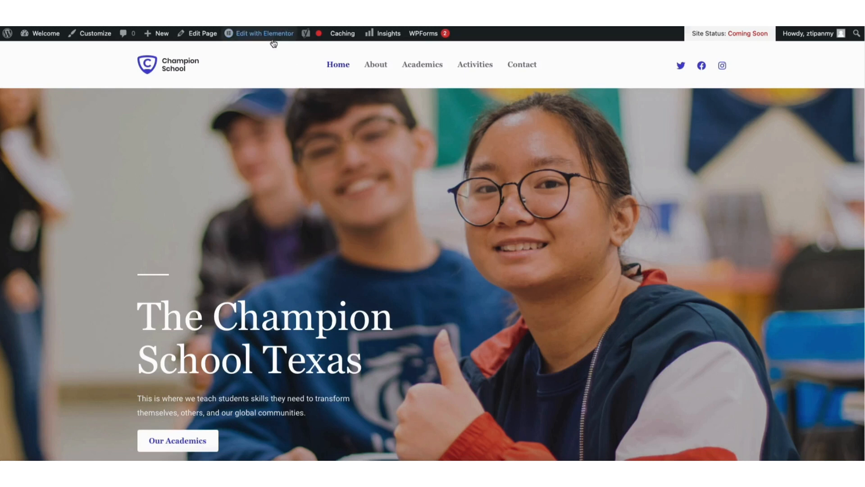
{"action": "mouse_move", "coordinate": [271, 40]}
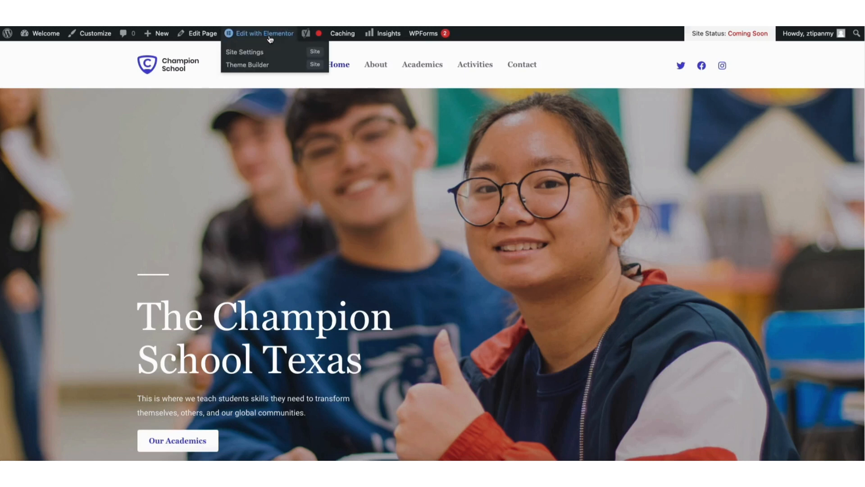
{"action": "left_click", "coordinate": [270, 35]}
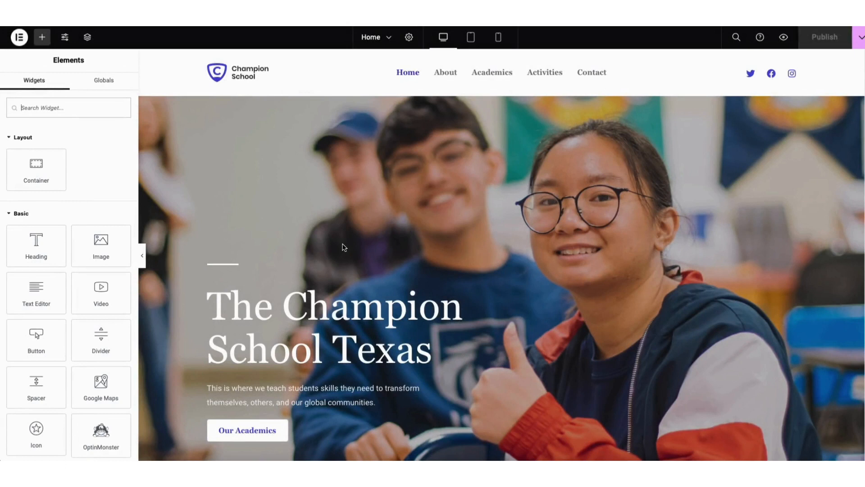
Step: Change the home page's hero heading to "My Demo University", keeping its HTML tag at H1 and size at Default
{"action": "left_click", "coordinate": [247, 307]}
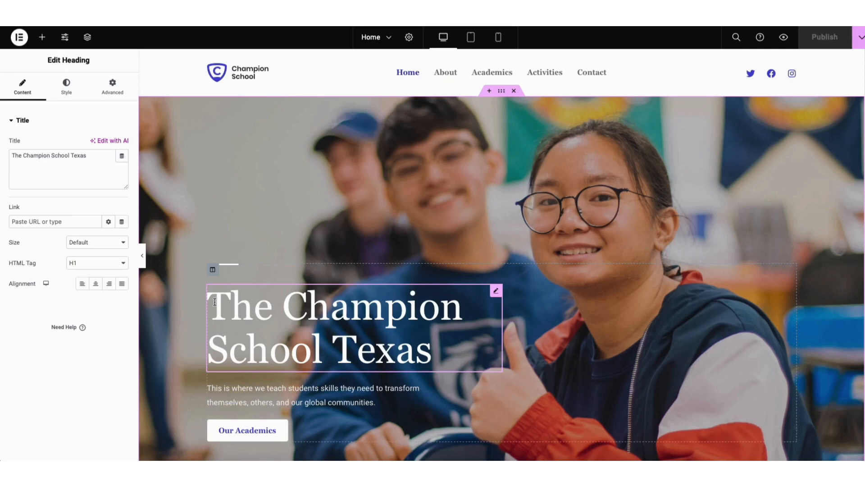
{"action": "left_click_drag", "start_coordinate": [208, 304], "coordinate": [435, 338]}
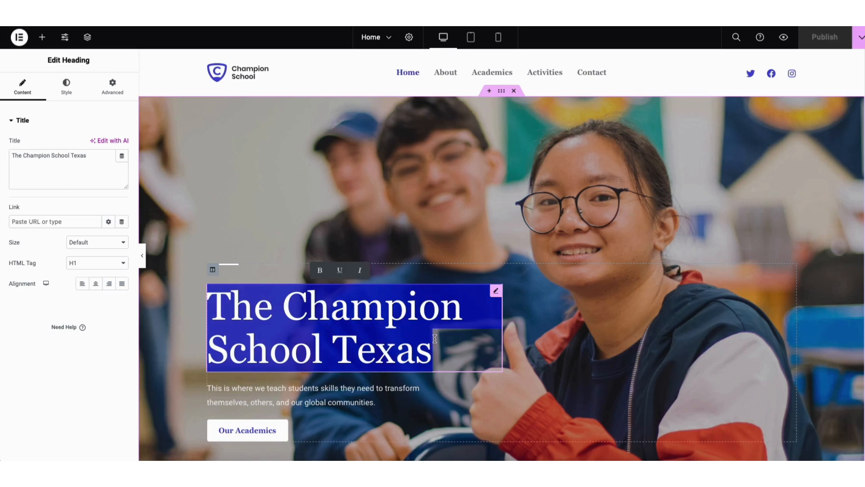
{"action": "type", "text": "My Dem"}
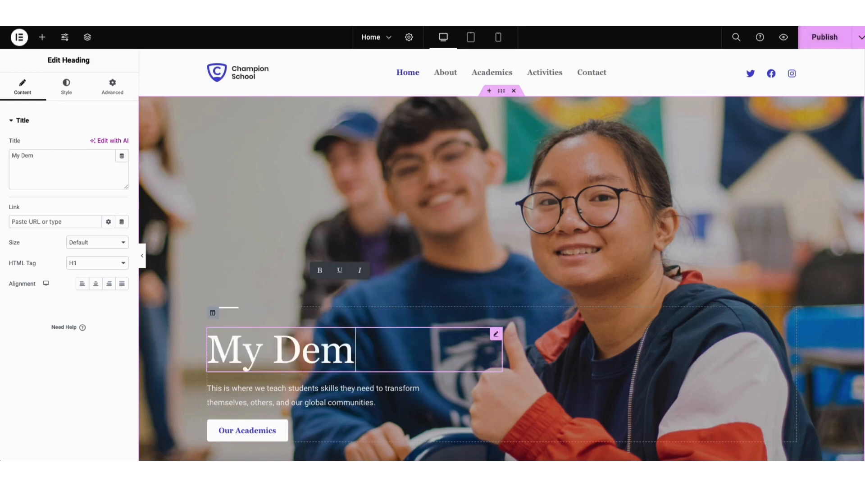
{"action": "type", "text": "o University"}
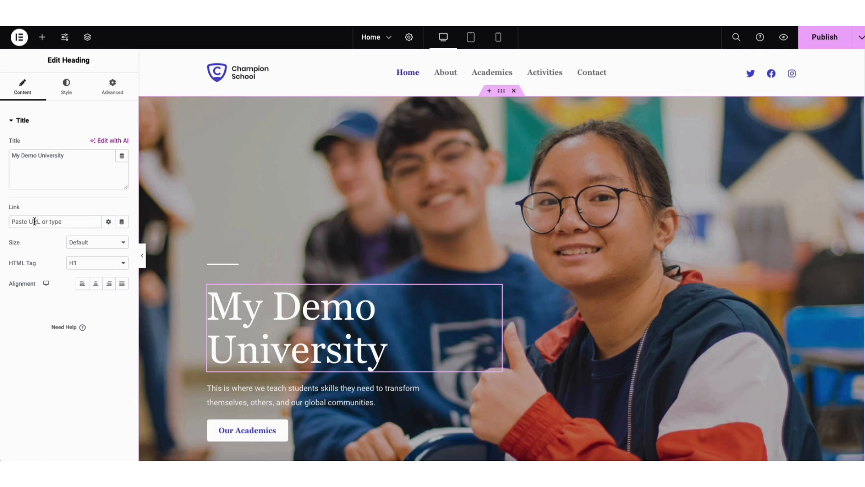
{"action": "left_click", "coordinate": [99, 263]}
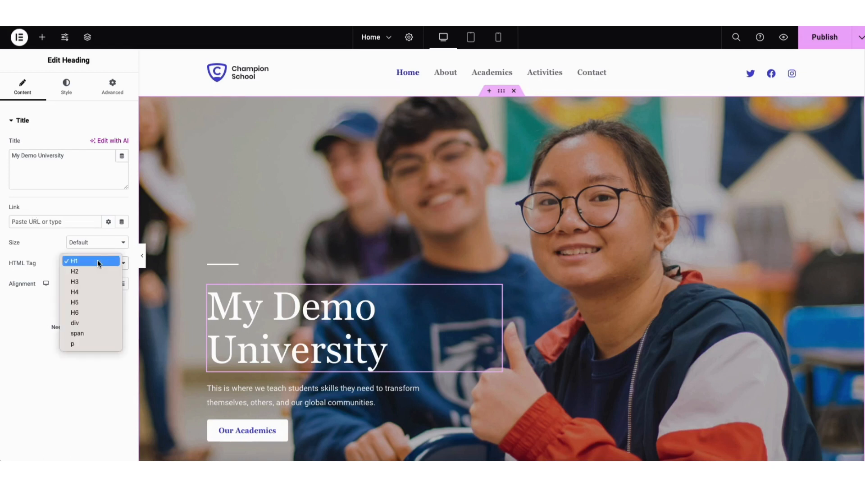
{"action": "left_click", "coordinate": [98, 263]}
{"action": "left_click", "coordinate": [97, 244]}
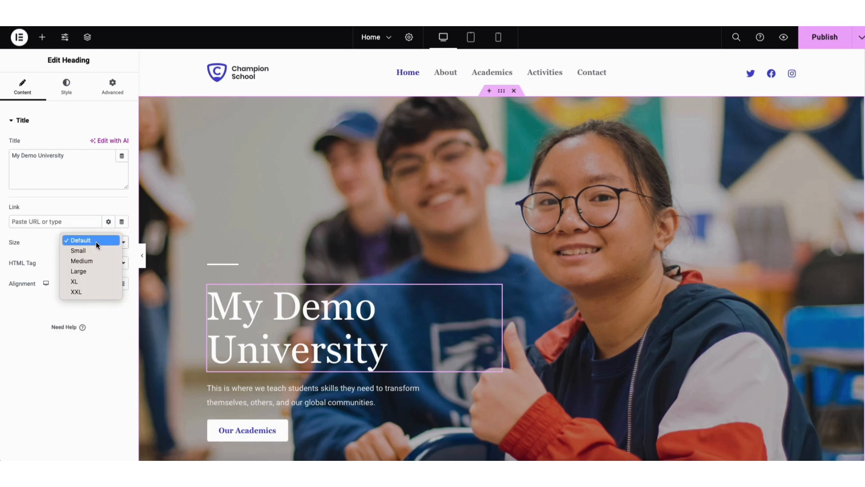
{"action": "left_click", "coordinate": [97, 244]}
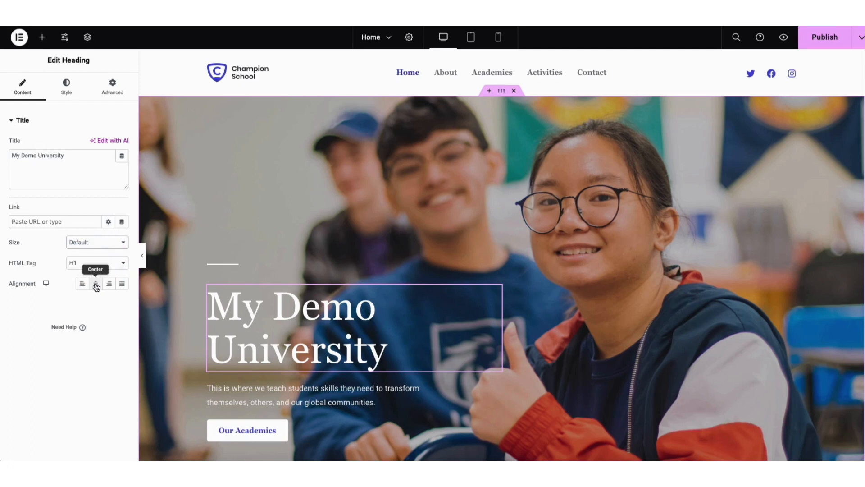
Step: Try a blue-violet text color for the "My Demo University" heading in its style settings
{"action": "left_click", "coordinate": [67, 86]}
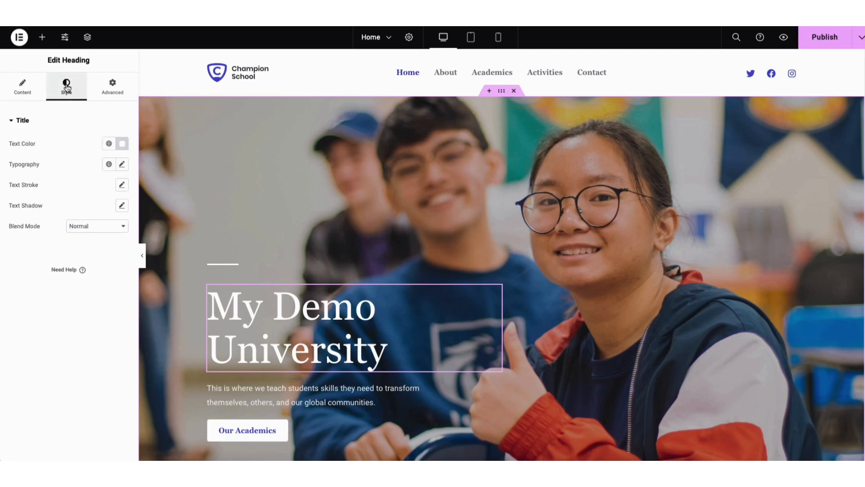
{"action": "left_click", "coordinate": [122, 144]}
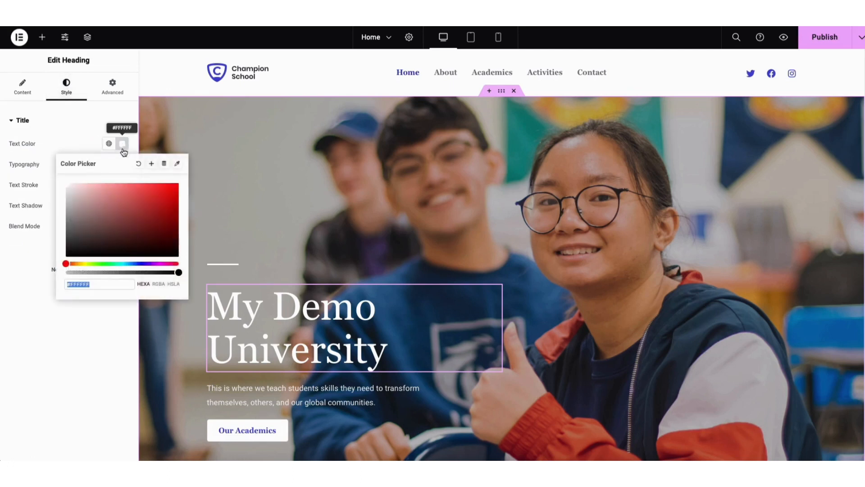
{"action": "left_click_drag", "start_coordinate": [141, 264], "coordinate": [148, 265]}
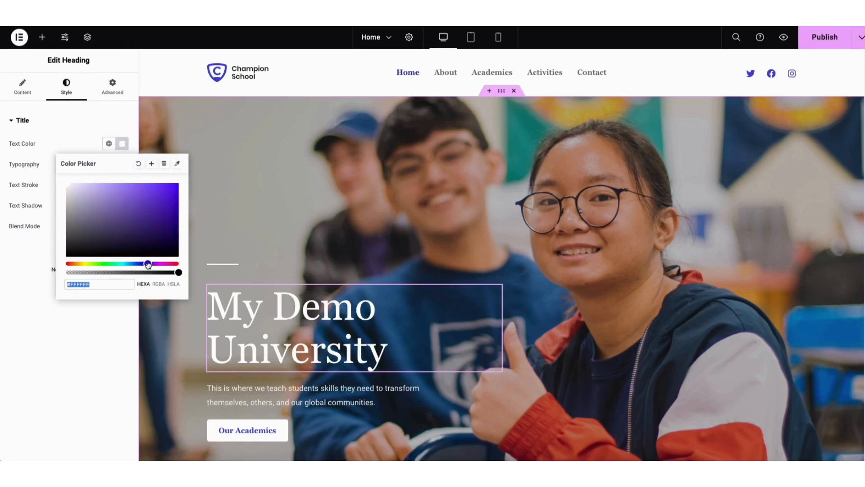
{"action": "mouse_move", "coordinate": [170, 197]}
{"action": "left_mouse_down"}
{"action": "mouse_move", "coordinate": [174, 182]}
{"action": "mouse_move", "coordinate": [163, 197]}
{"action": "mouse_move", "coordinate": [122, 198]}
{"action": "mouse_move", "coordinate": [50, 178]}
{"action": "left_mouse_up"}
{"action": "left_click", "coordinate": [60, 108]}
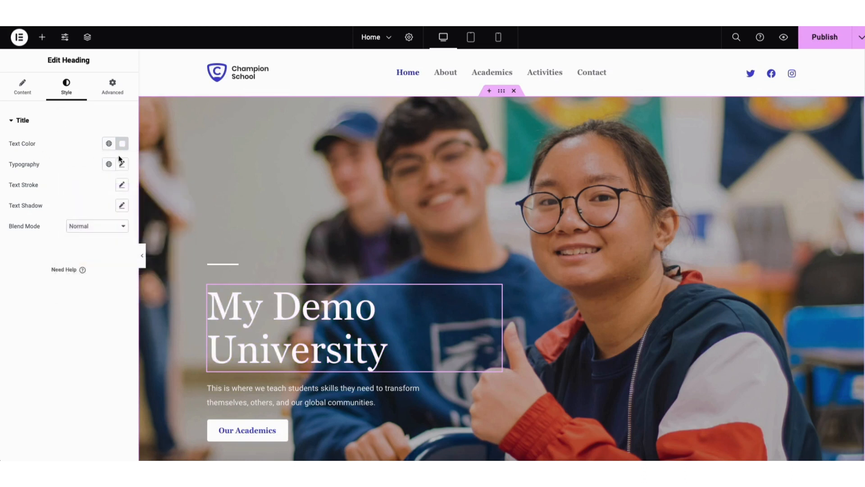
Step: Browse the font families available in the hero heading's typography settings
{"action": "left_click", "coordinate": [122, 165]}
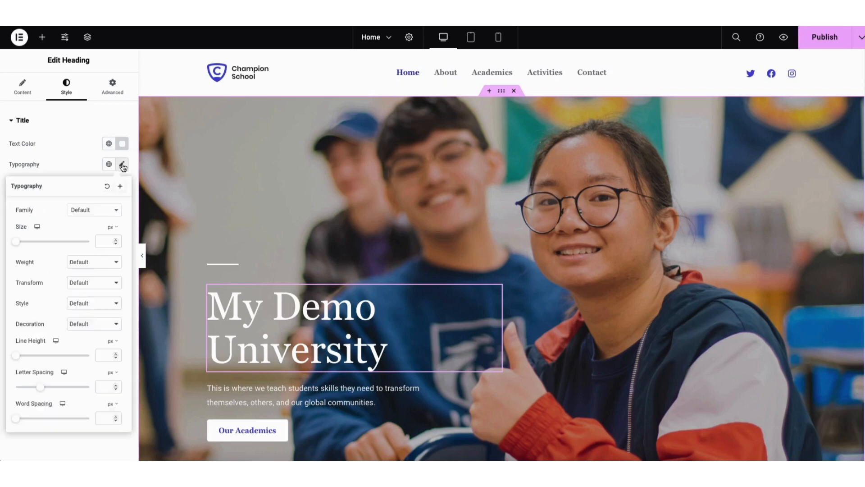
{"action": "left_click", "coordinate": [117, 212]}
{"action": "left_click", "coordinate": [118, 212]}
{"action": "left_click", "coordinate": [117, 212]}
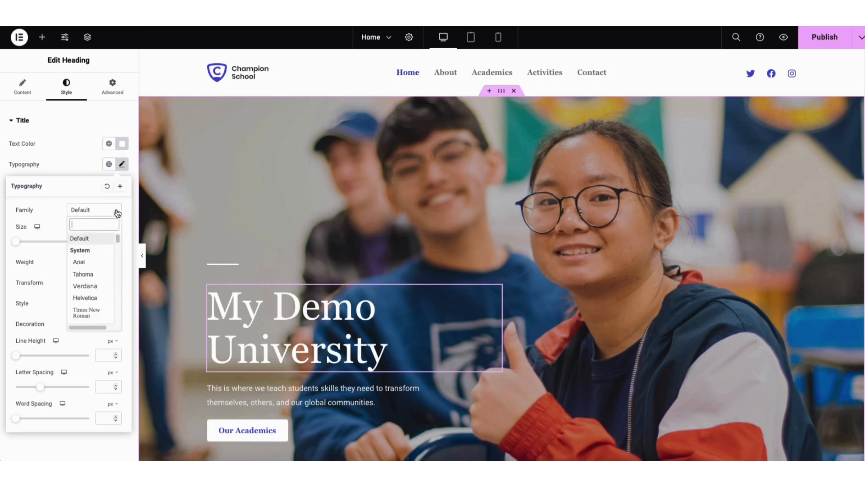
{"action": "left_click_drag", "start_coordinate": [119, 237], "coordinate": [121, 257]}
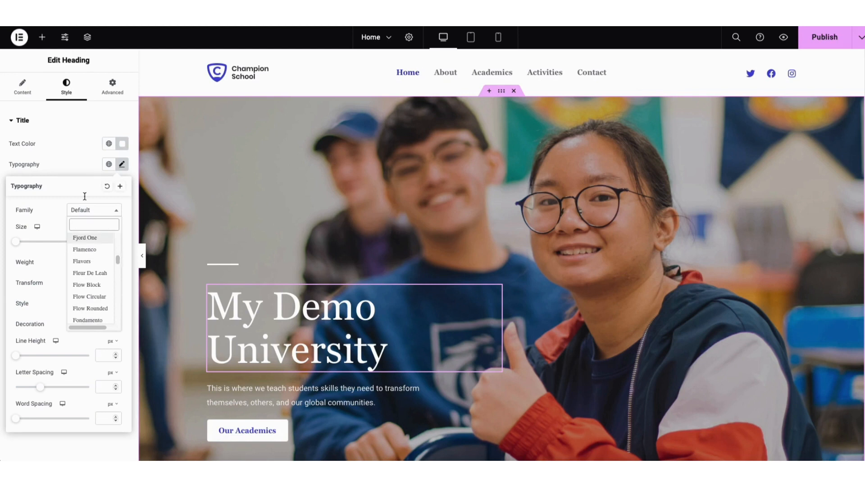
{"action": "left_click", "coordinate": [75, 167]}
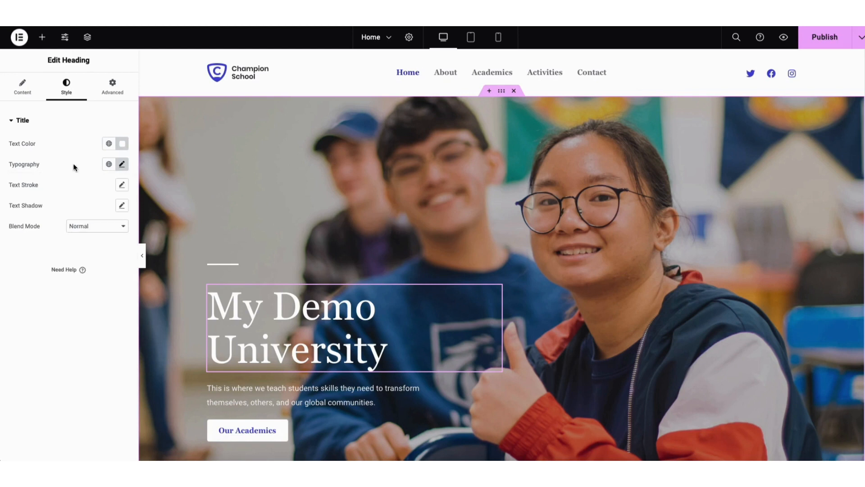
Step: Open the hero section's background style settings, look at the slideshow options and keep the background type at Classic
{"action": "right_click", "coordinate": [252, 158]}
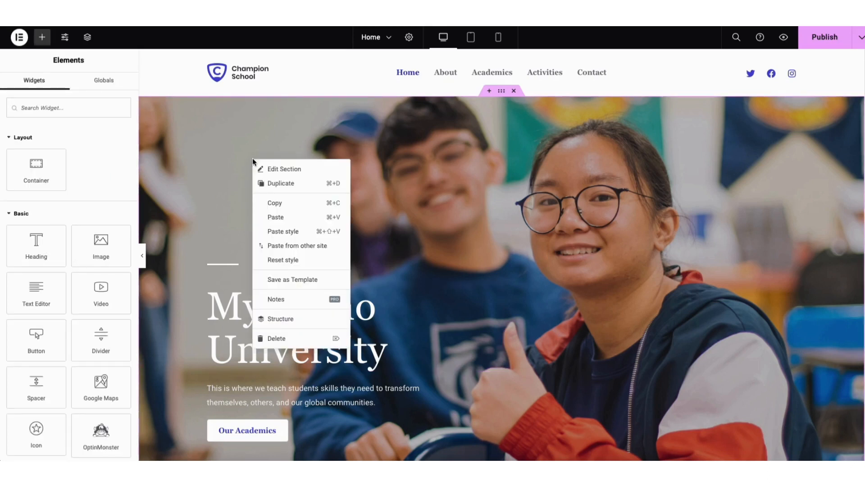
{"action": "left_click", "coordinate": [270, 168]}
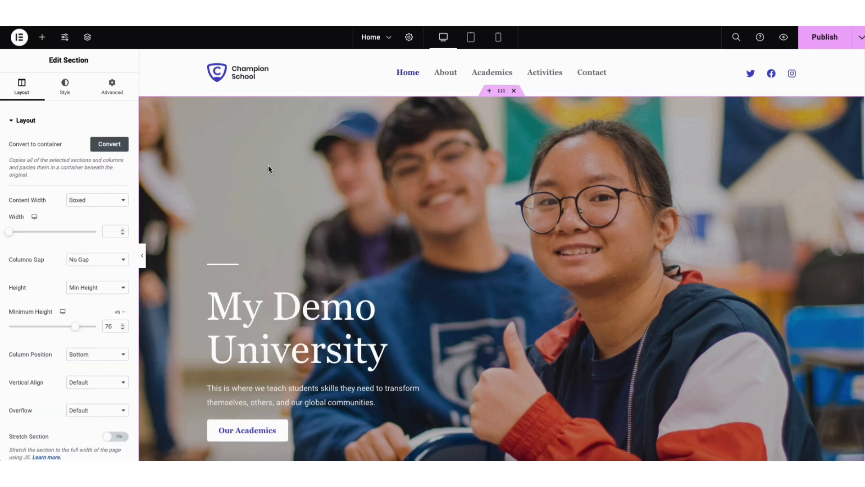
{"action": "left_click", "coordinate": [65, 89]}
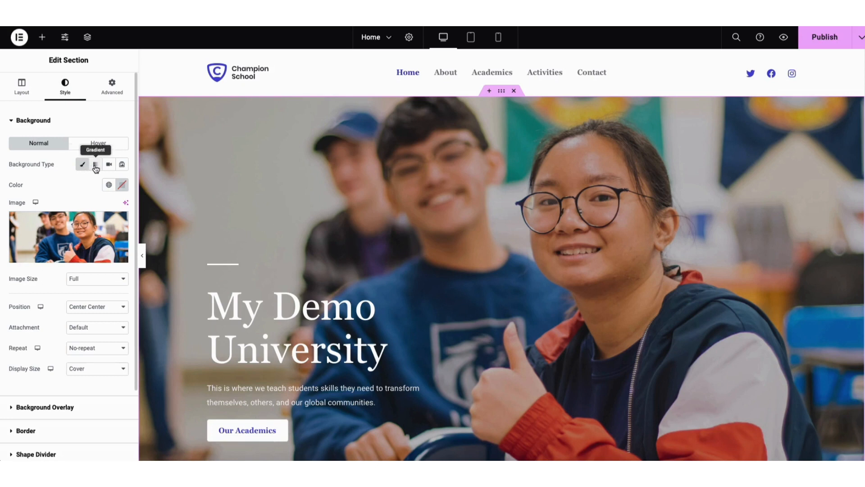
{"action": "left_click", "coordinate": [121, 164]}
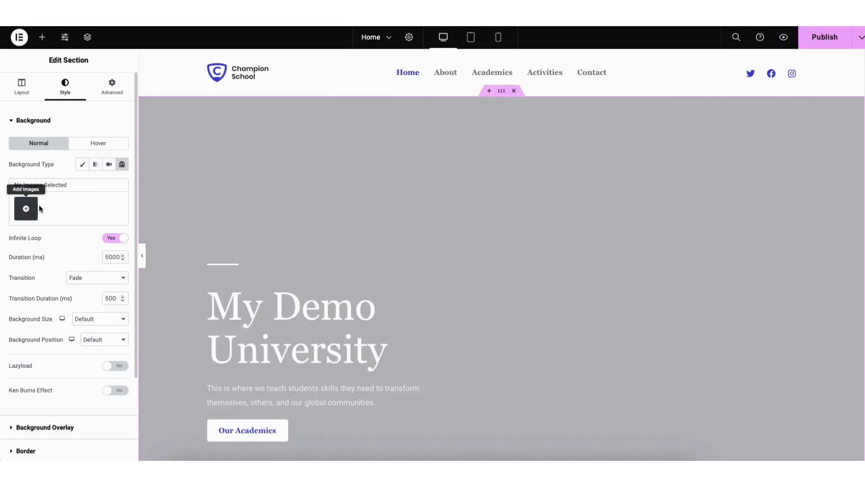
{"action": "left_click", "coordinate": [82, 165]}
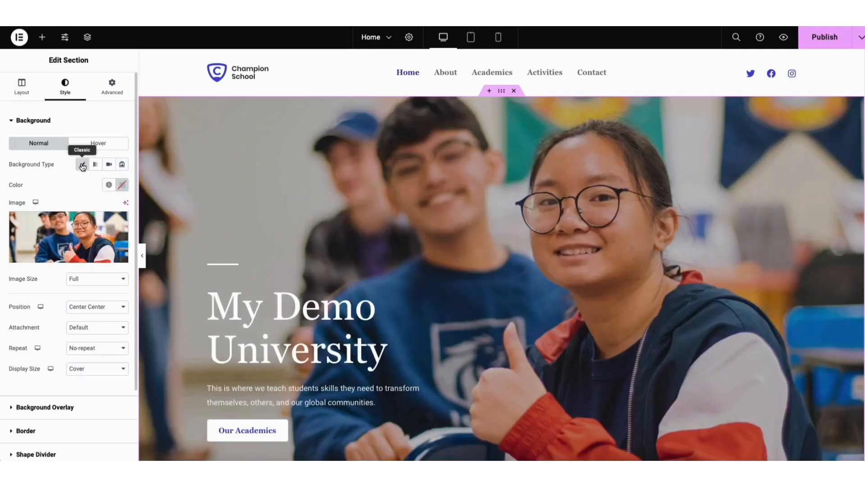
Step: Replace the hero section's background image with pexels-rdne-stock-project-7683704-scaled.jpg, the photo of students around an outdoor table, from the media library
{"action": "mouse_move", "coordinate": [76, 234]}
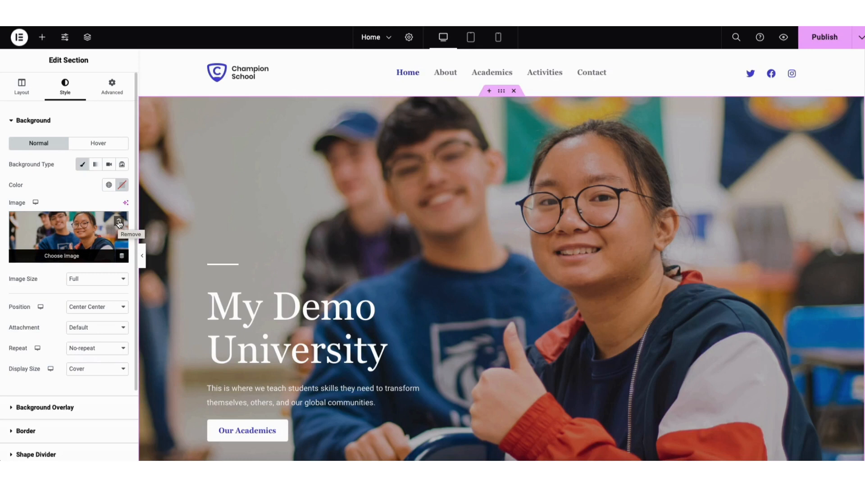
{"action": "left_click", "coordinate": [76, 245]}
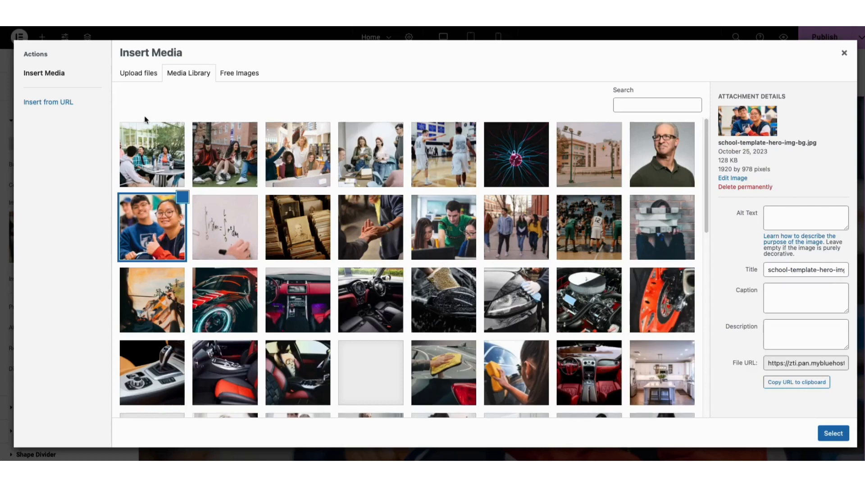
{"action": "left_click", "coordinate": [150, 76]}
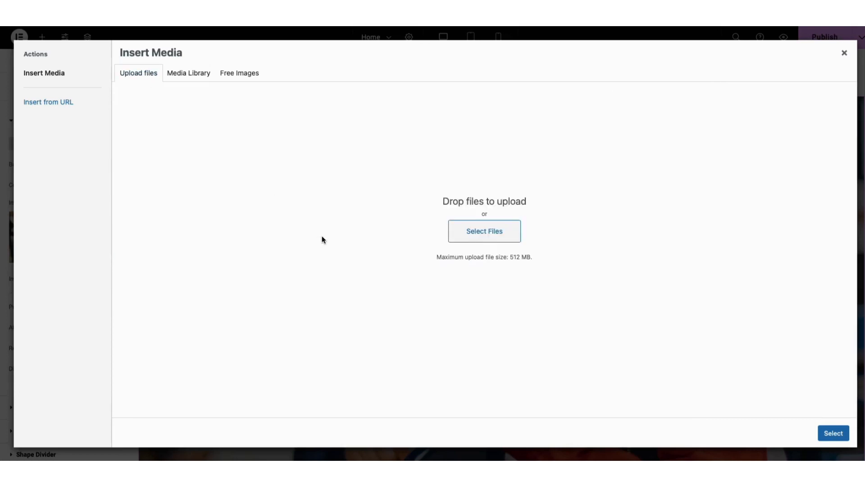
{"action": "left_click", "coordinate": [199, 77]}
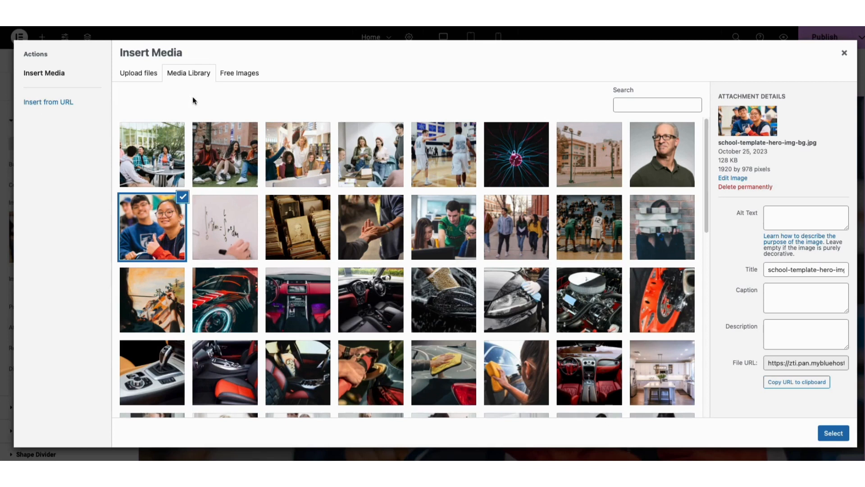
{"action": "left_click", "coordinate": [163, 158]}
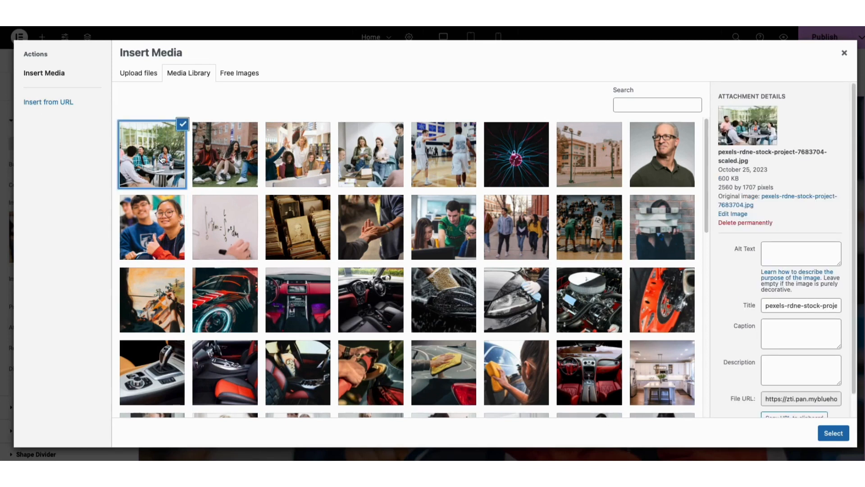
{"action": "left_click", "coordinate": [834, 434]}
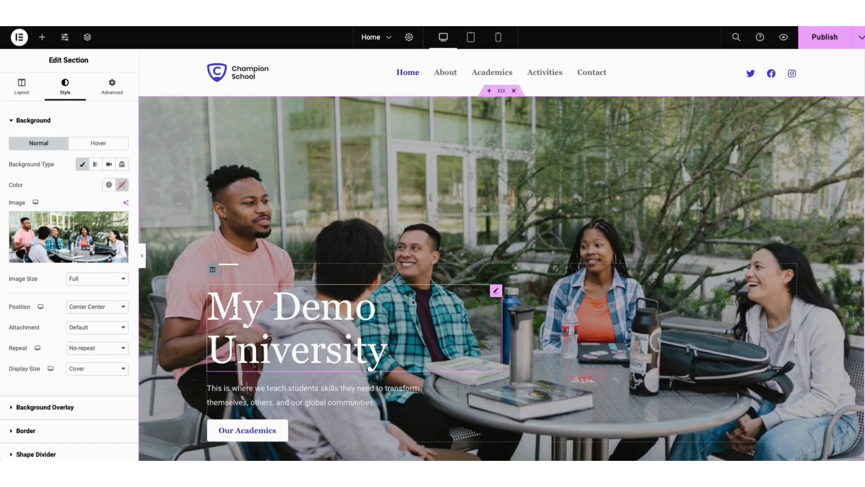
Step: Set the hero section's background overlay to color #2F2F3B with an opacity of 0.41
{"action": "left_click", "coordinate": [63, 410]}
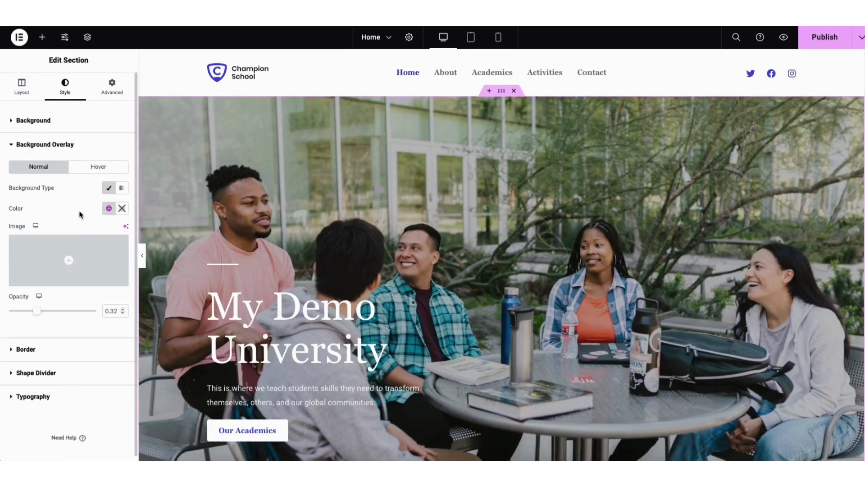
{"action": "left_click", "coordinate": [121, 209]}
{"action": "mouse_move", "coordinate": [82, 309]}
{"action": "left_mouse_down"}
{"action": "mouse_move", "coordinate": [170, 254]}
{"action": "mouse_move", "coordinate": [89, 303]}
{"action": "left_mouse_up"}
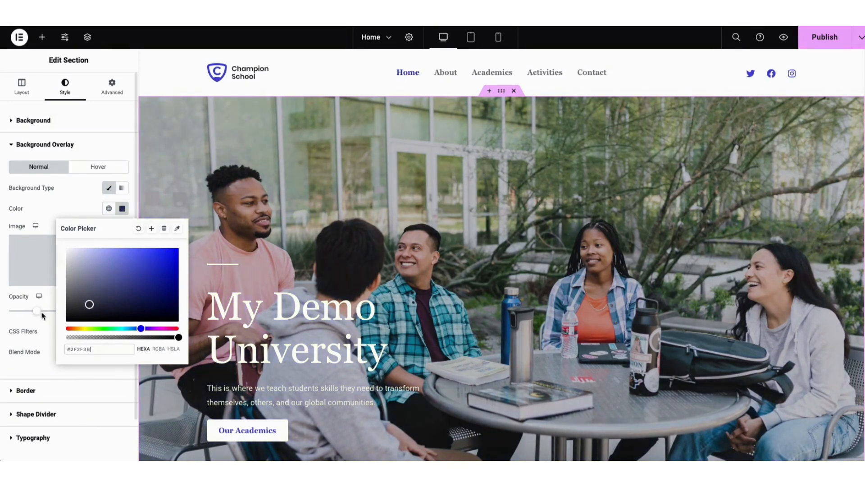
{"action": "left_click", "coordinate": [24, 300]}
{"action": "mouse_move", "coordinate": [35, 311]}
{"action": "left_mouse_down"}
{"action": "mouse_move", "coordinate": [74, 316]}
{"action": "mouse_move", "coordinate": [50, 317]}
{"action": "left_mouse_up"}
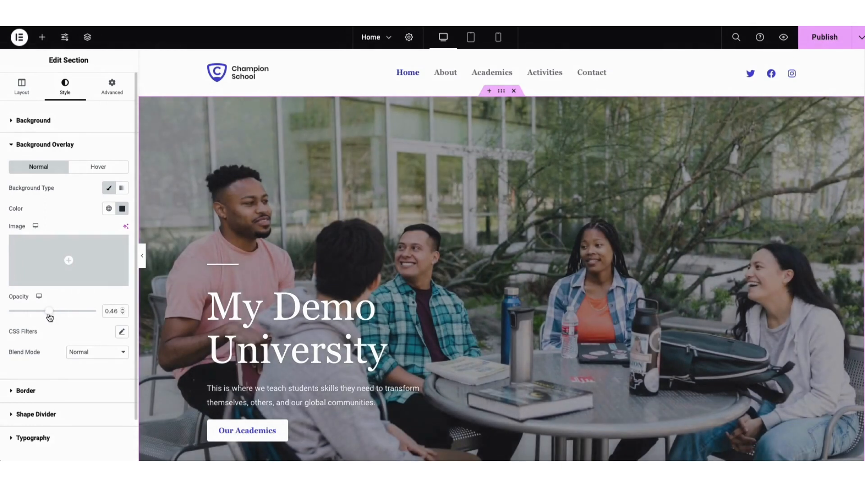
{"action": "left_click_drag", "start_coordinate": [49, 312], "coordinate": [116, 314]}
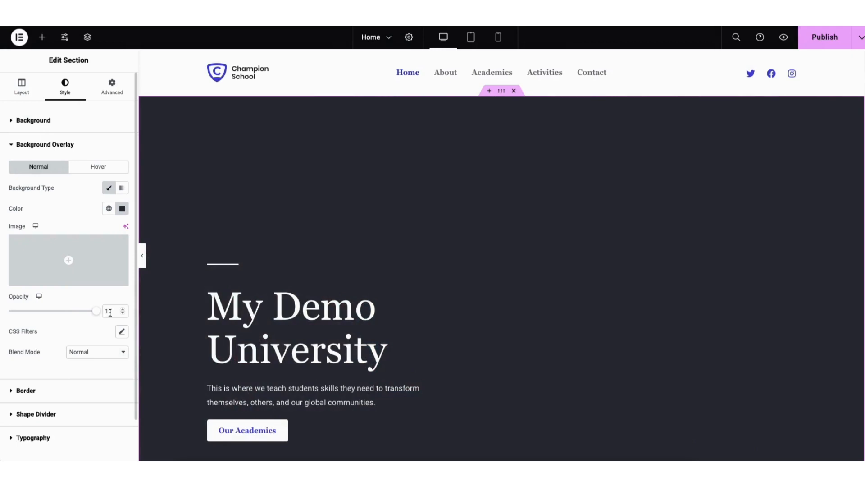
{"action": "left_click_drag", "start_coordinate": [96, 311], "coordinate": [45, 313]}
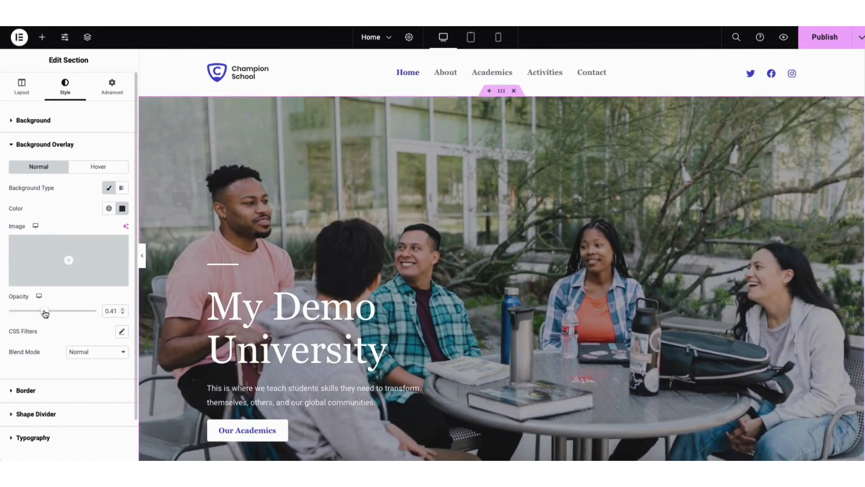
Step: Examine the Our Academics button's text, link options and size choices, keeping the size at Small
{"action": "left_click", "coordinate": [269, 433]}
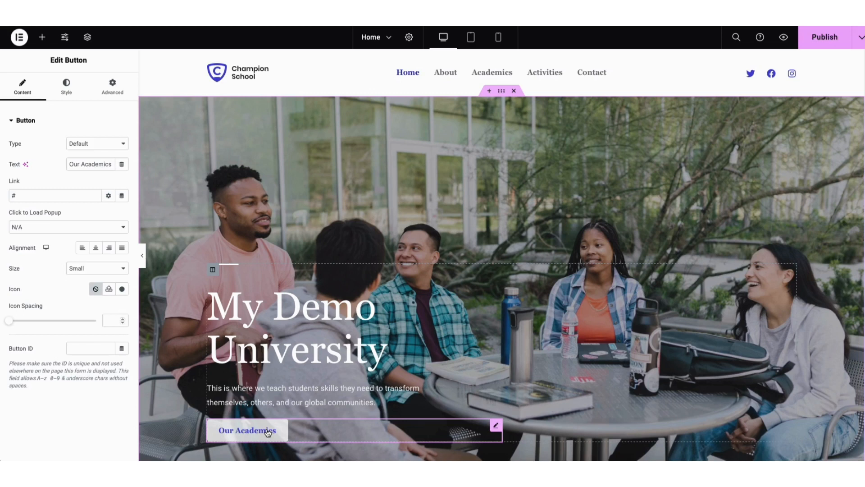
{"action": "left_click_drag", "start_coordinate": [71, 164], "coordinate": [108, 164]}
{"action": "left_click", "coordinate": [102, 164]}
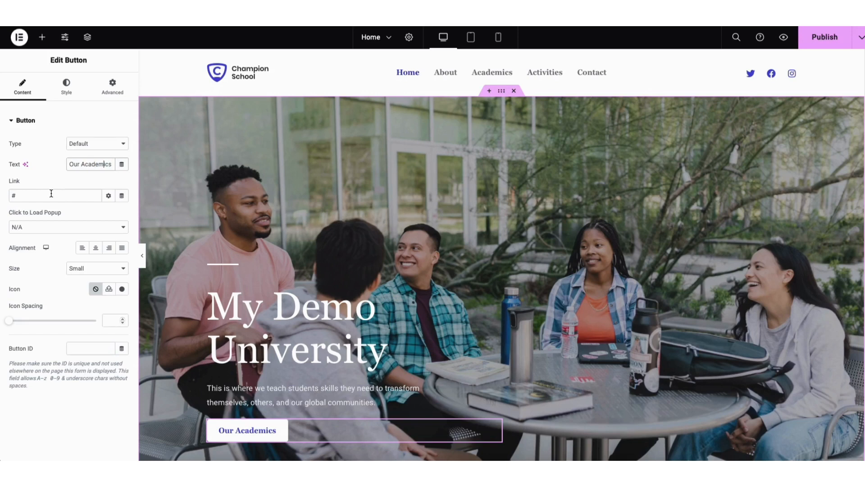
{"action": "left_click", "coordinate": [108, 196]}
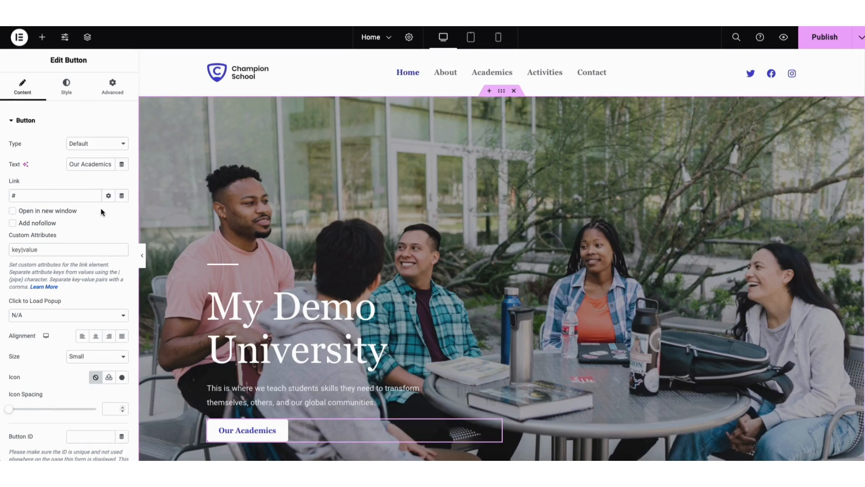
{"action": "left_click", "coordinate": [107, 197]}
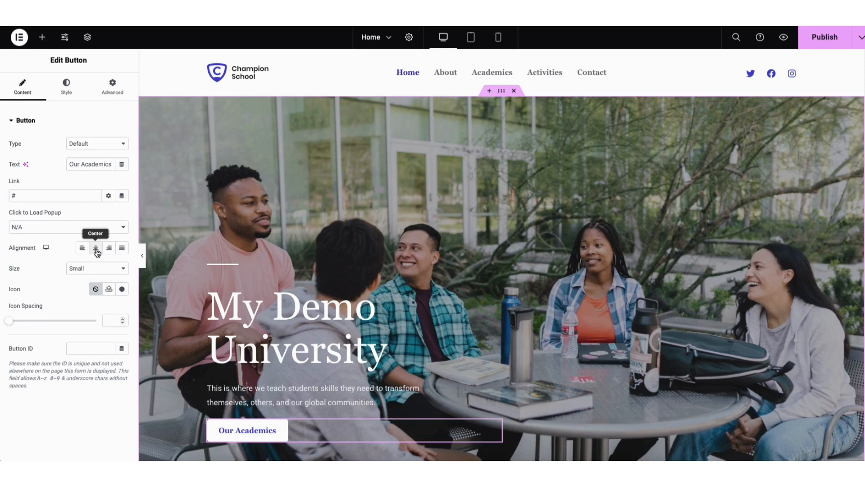
{"action": "left_click", "coordinate": [98, 271]}
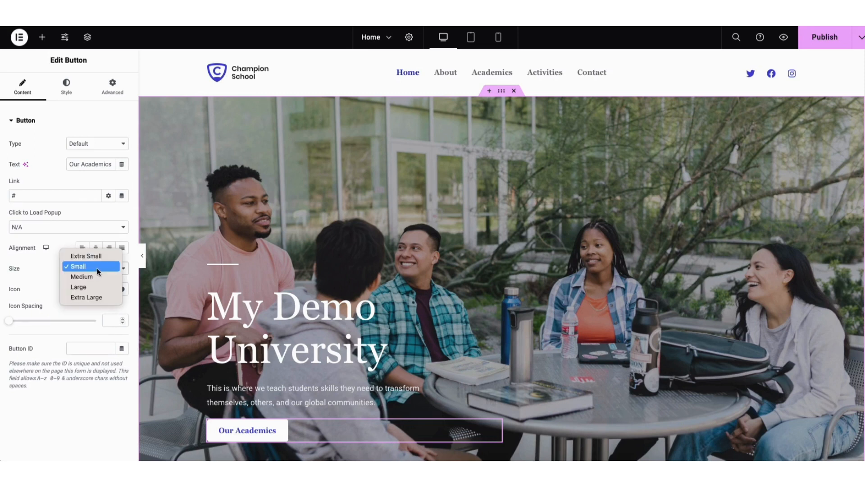
{"action": "left_click", "coordinate": [97, 266]}
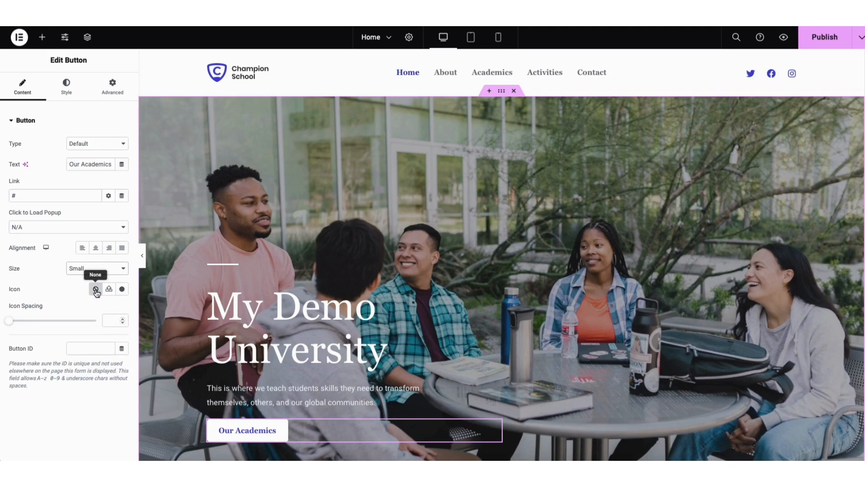
Step: Browse the icon library for the Our Academics button and leave it without inserting an icon
{"action": "left_click", "coordinate": [122, 291]}
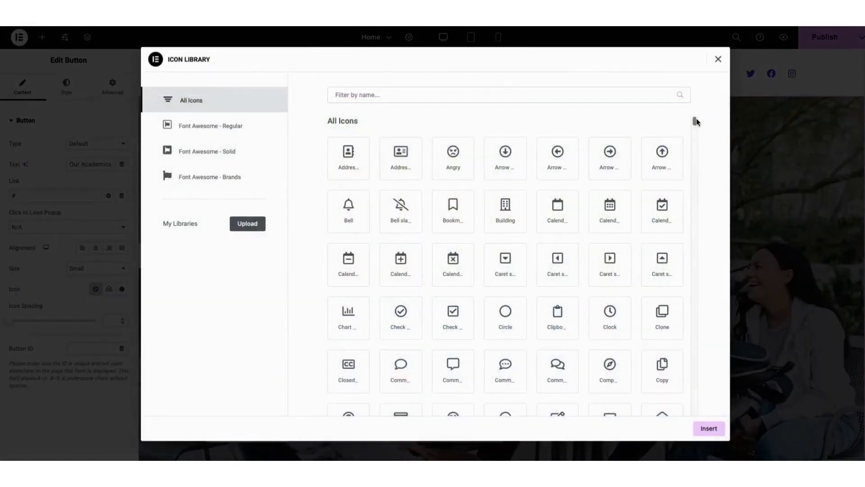
{"action": "scroll", "coordinate": [697, 121], "scroll_direction": "down", "scroll_amount": 7}
{"action": "scroll", "coordinate": [697, 127], "scroll_direction": "down", "scroll_amount": 10}
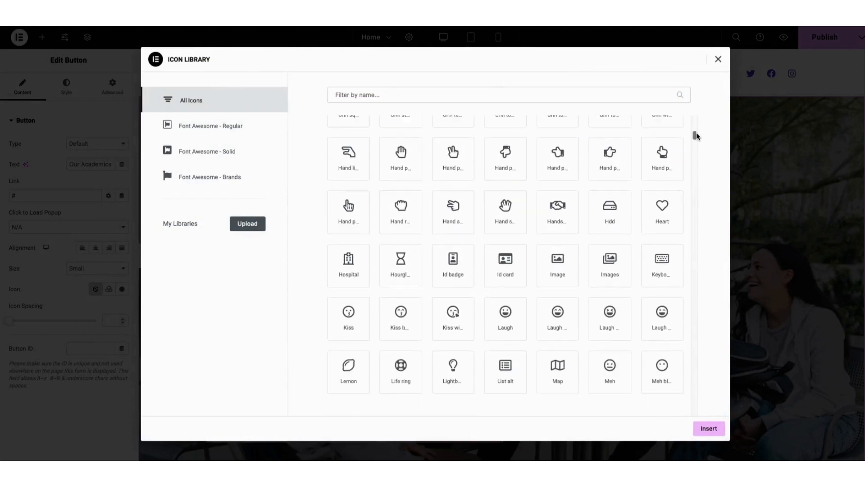
{"action": "left_click", "coordinate": [718, 59]}
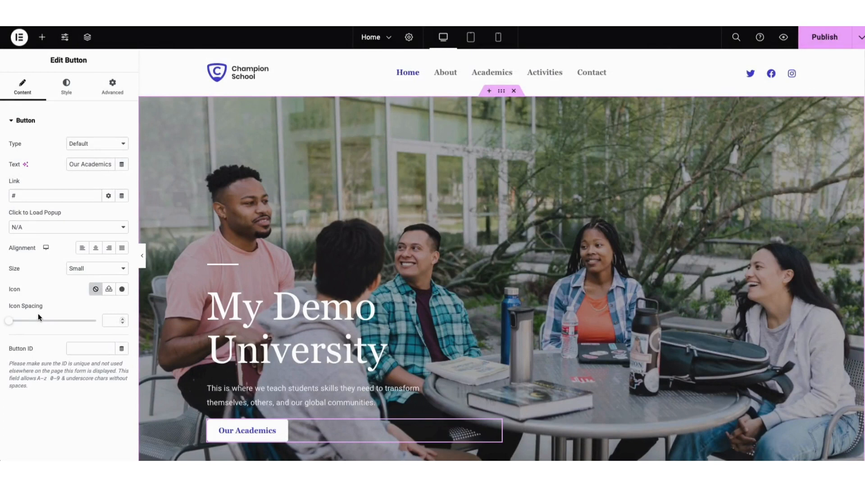
Step: Open the Our Academics button's style settings for the hover state
{"action": "left_click", "coordinate": [74, 80]}
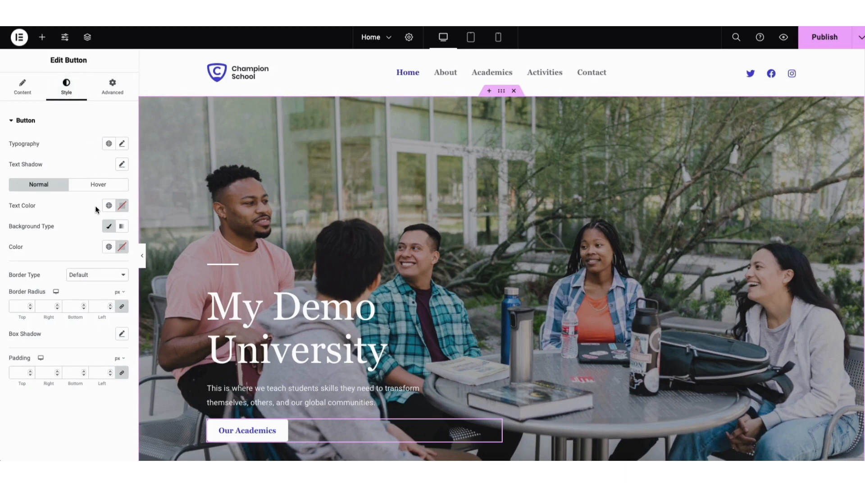
{"action": "left_click", "coordinate": [95, 189]}
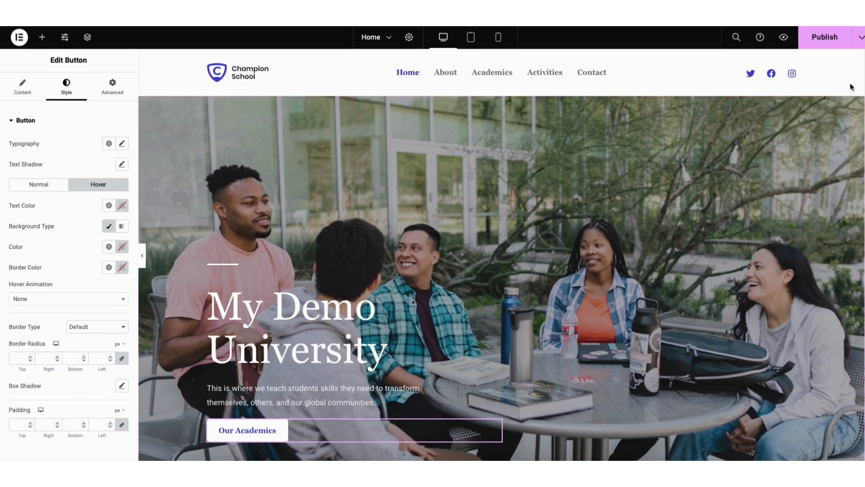
Step: Add a Heading widget below the first paragraph of the Learning Begins With Us section
{"action": "scroll", "coordinate": [852, 88], "scroll_direction": "down", "scroll_amount": 4}
{"action": "scroll", "coordinate": [502, 255], "scroll_direction": "down", "scroll_amount": 5}
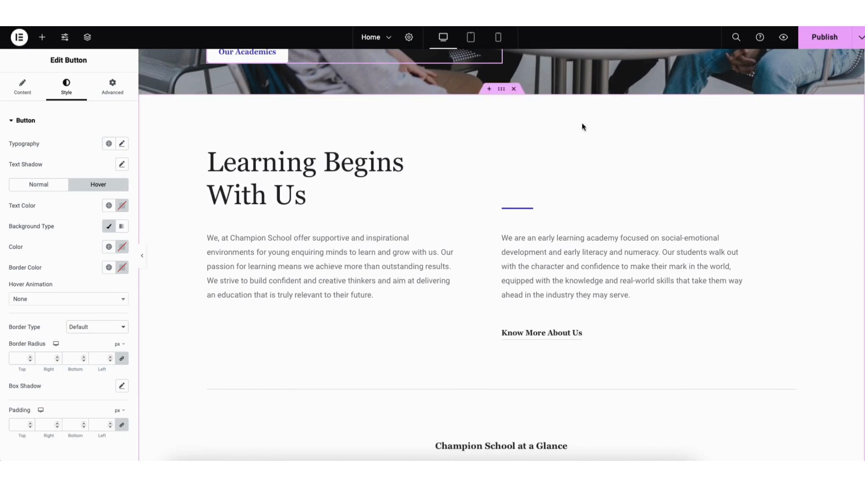
{"action": "left_click", "coordinate": [42, 37]}
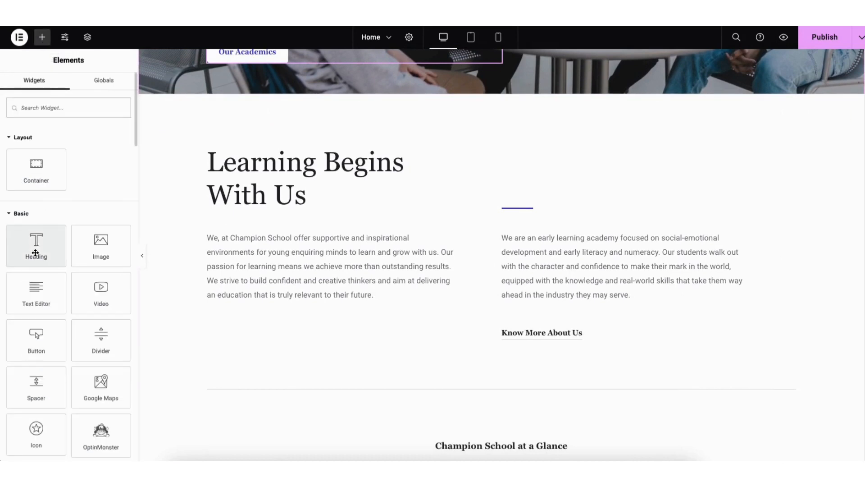
{"action": "mouse_move", "coordinate": [101, 248]}
{"action": "left_mouse_down"}
{"action": "mouse_move", "coordinate": [224, 239]}
{"action": "mouse_move", "coordinate": [105, 245]}
{"action": "left_mouse_up"}
{"action": "left_click_drag", "start_coordinate": [37, 244], "coordinate": [267, 297]}
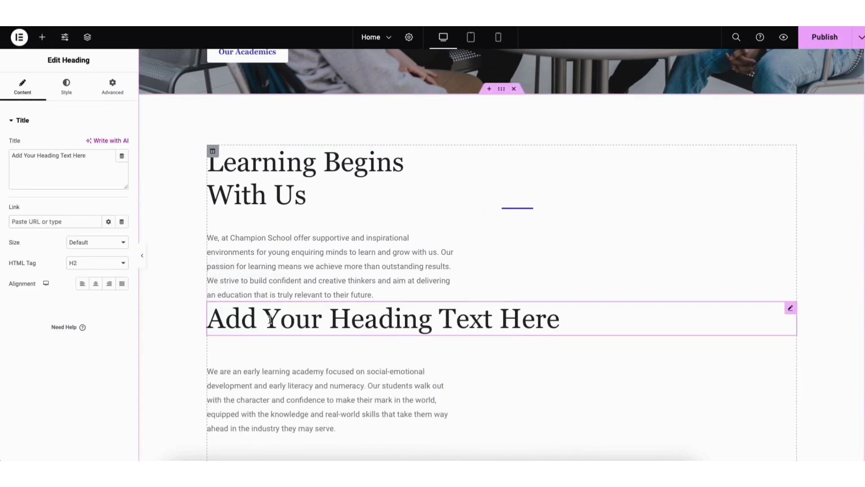
{"action": "right_click", "coordinate": [270, 319]}
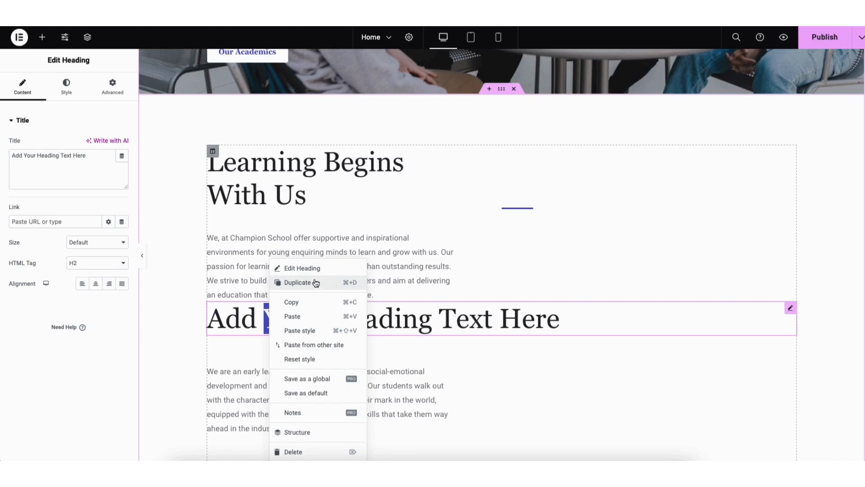
{"action": "left_click", "coordinate": [382, 274]}
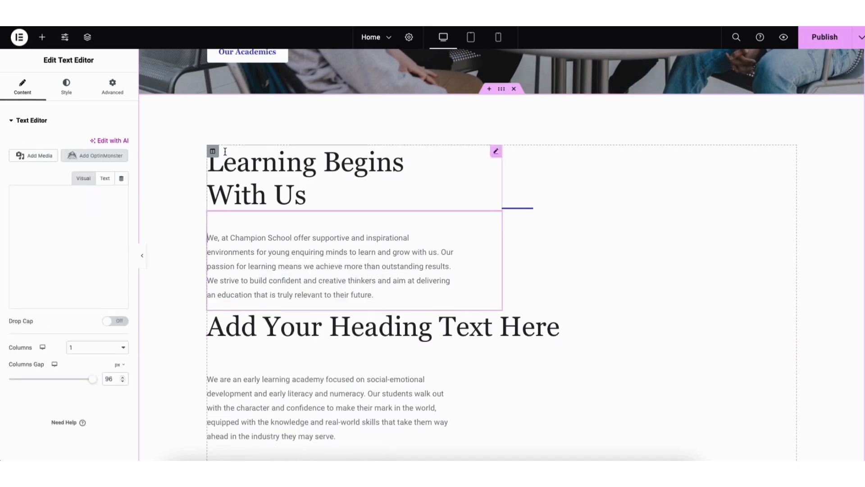
Step: Add a Text Editor widget directly below the new placeholder heading
{"action": "left_click", "coordinate": [42, 37]}
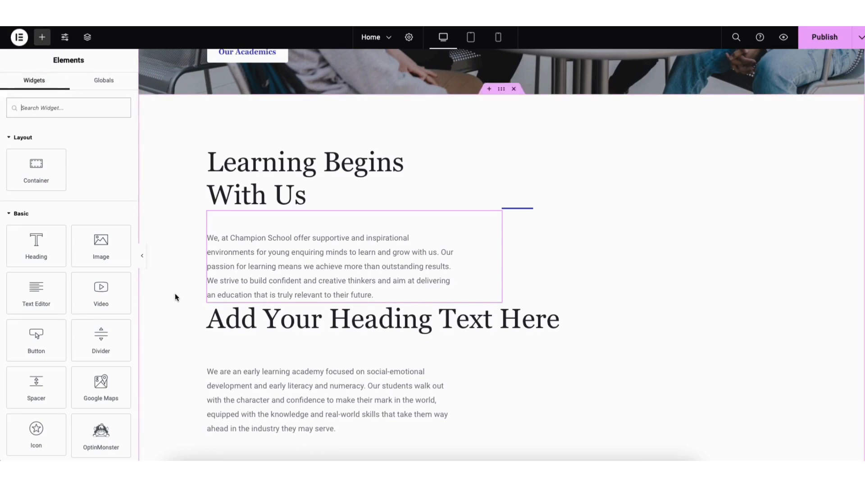
{"action": "mouse_move", "coordinate": [495, 217]}
{"action": "left_mouse_down"}
{"action": "mouse_move", "coordinate": [448, 274]}
{"action": "mouse_move", "coordinate": [491, 246]}
{"action": "mouse_move", "coordinate": [483, 218]}
{"action": "left_mouse_up"}
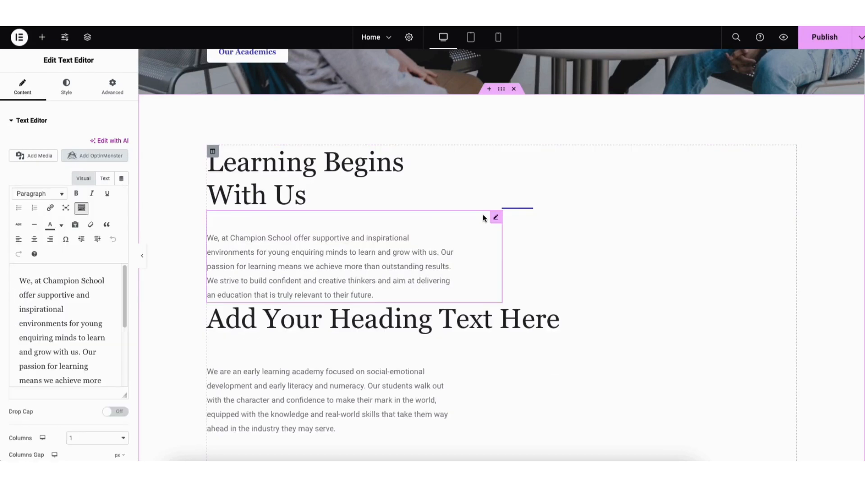
{"action": "left_click", "coordinate": [42, 37]}
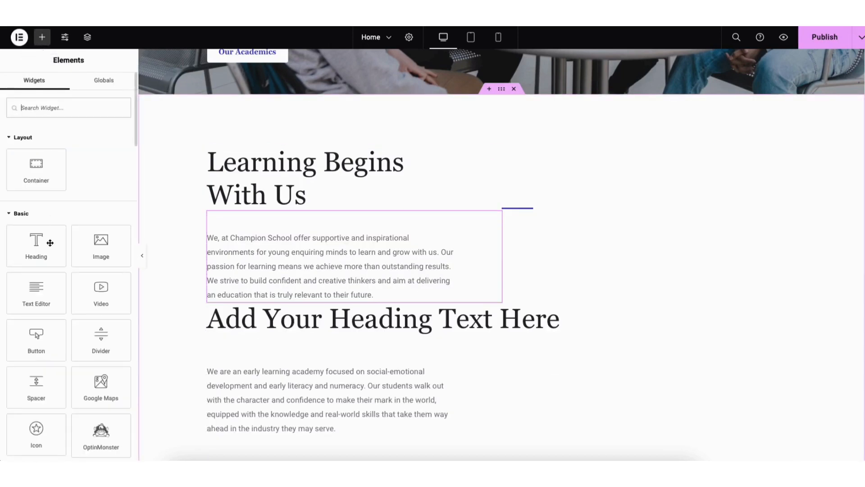
{"action": "left_click_drag", "start_coordinate": [23, 301], "coordinate": [251, 353]}
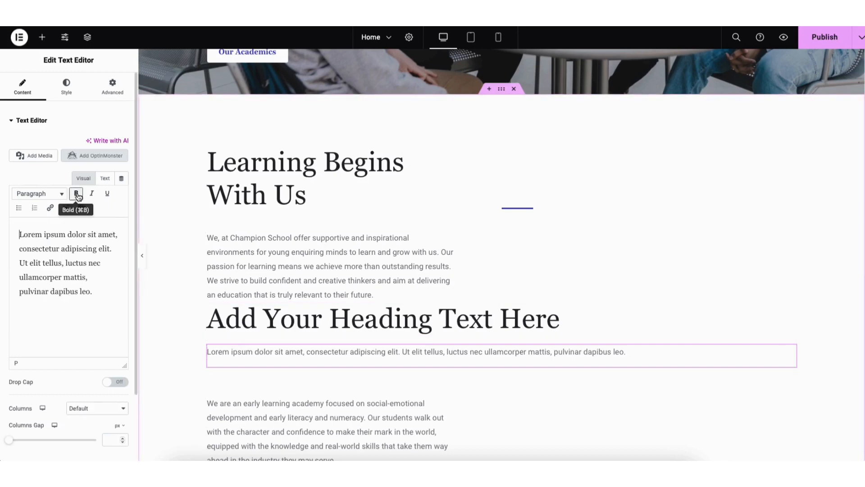
Step: Examine the link insertion options for the new text block and leave them without adding a link
{"action": "left_click", "coordinate": [50, 209]}
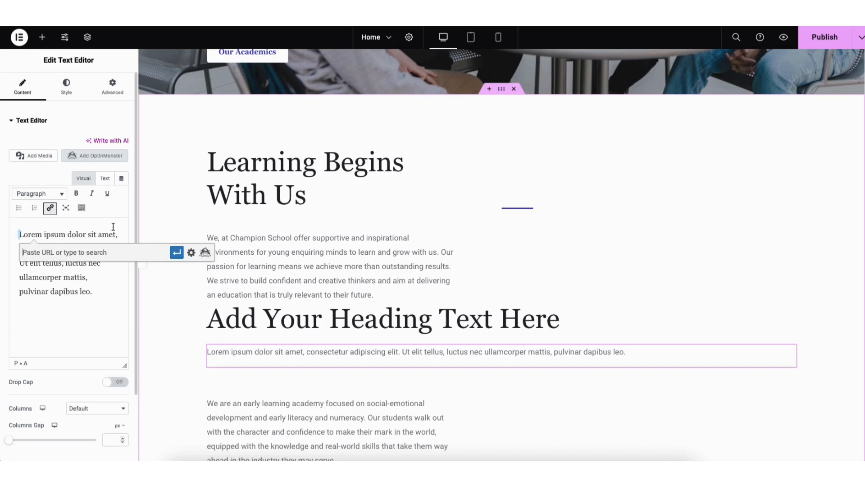
{"action": "left_click", "coordinate": [191, 253]}
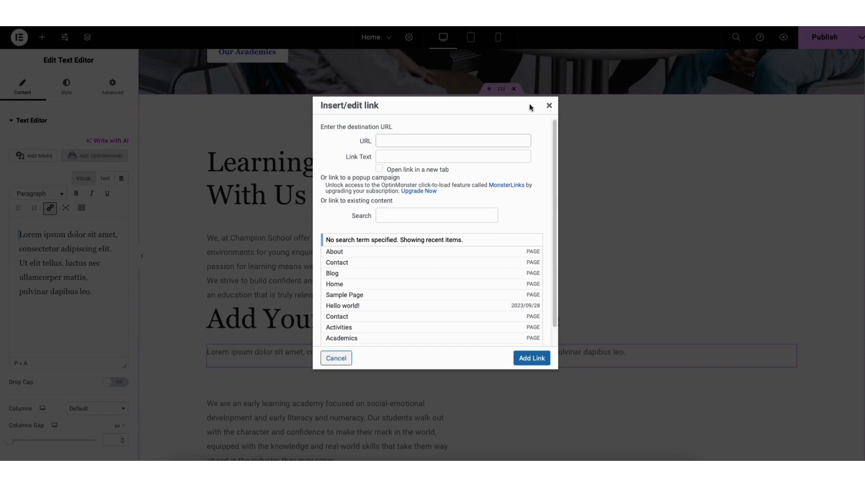
{"action": "left_click", "coordinate": [550, 105]}
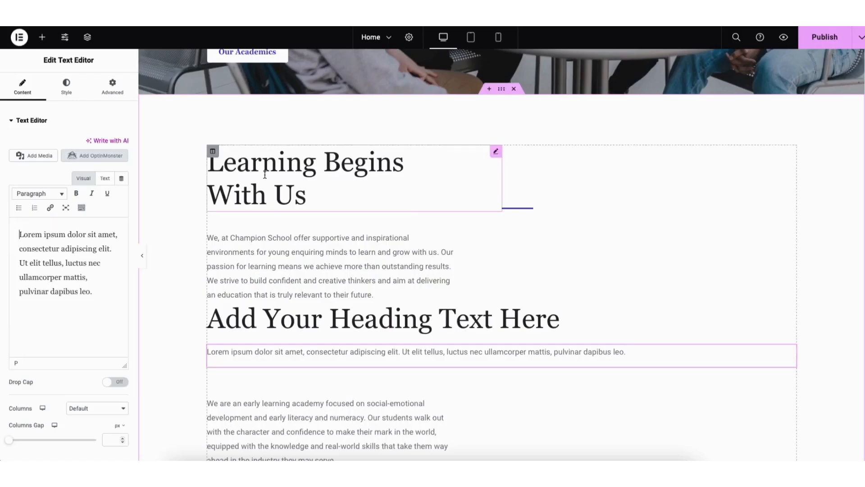
Step: Show the new text block's additional formatting tools and examine its text color palette and undo and redo options
{"action": "left_click", "coordinate": [81, 209]}
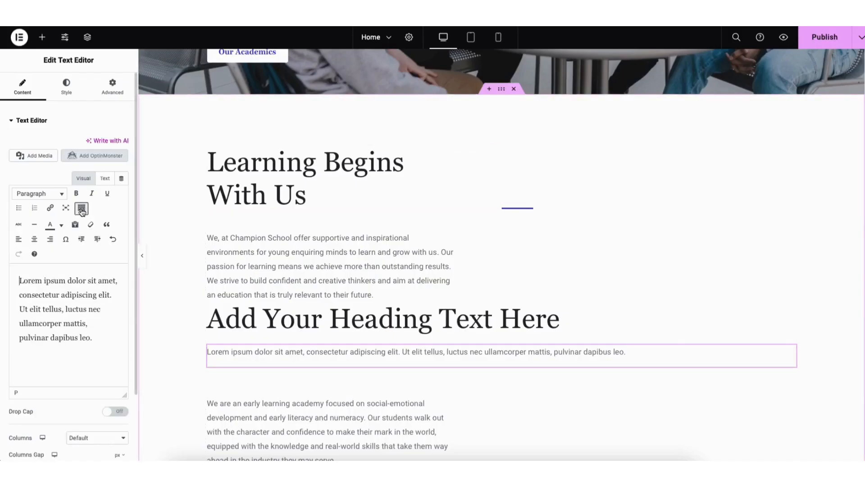
{"action": "left_click", "coordinate": [62, 225]}
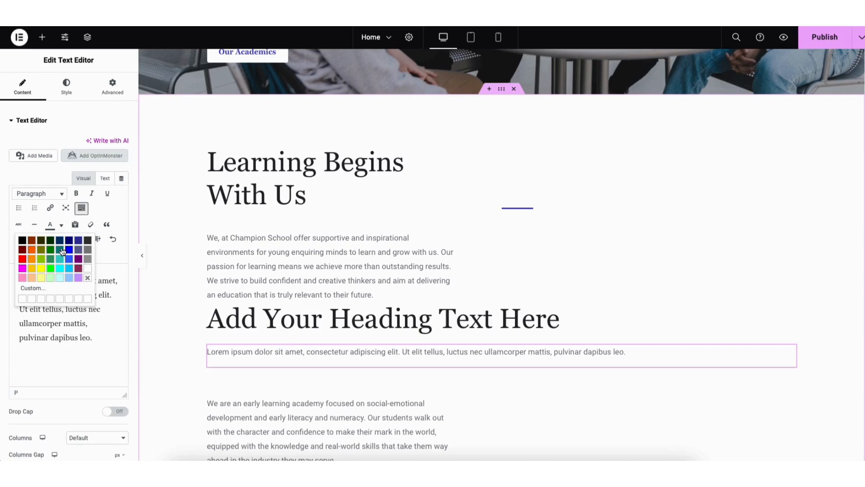
{"action": "left_click", "coordinate": [62, 225]}
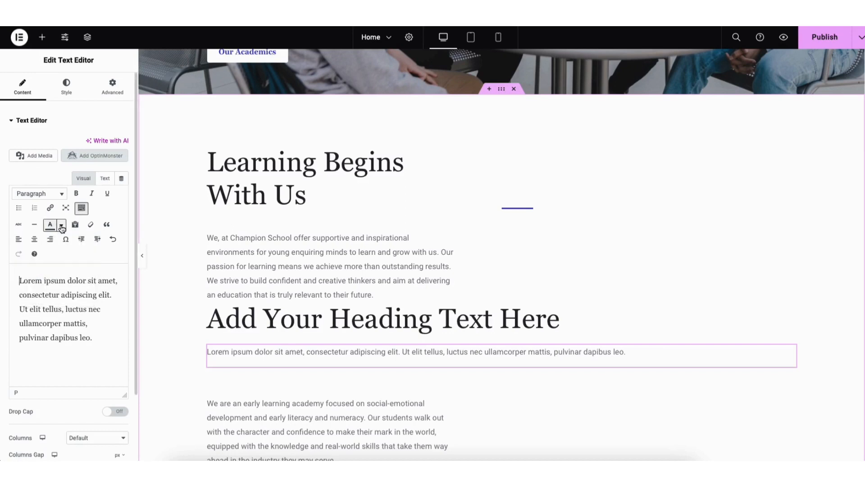
{"action": "left_click", "coordinate": [113, 240]}
{"action": "left_click", "coordinate": [19, 254]}
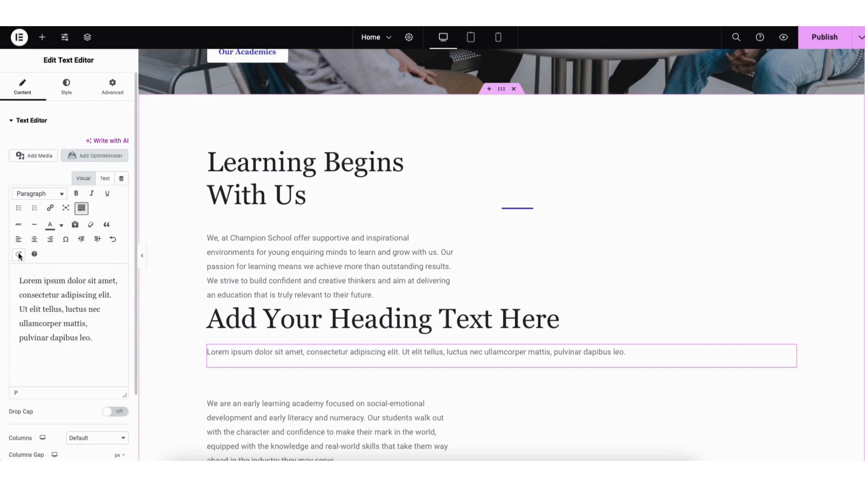
Step: Examine the new text block's style settings, including the typography family, size and weight options
{"action": "left_click", "coordinate": [66, 88]}
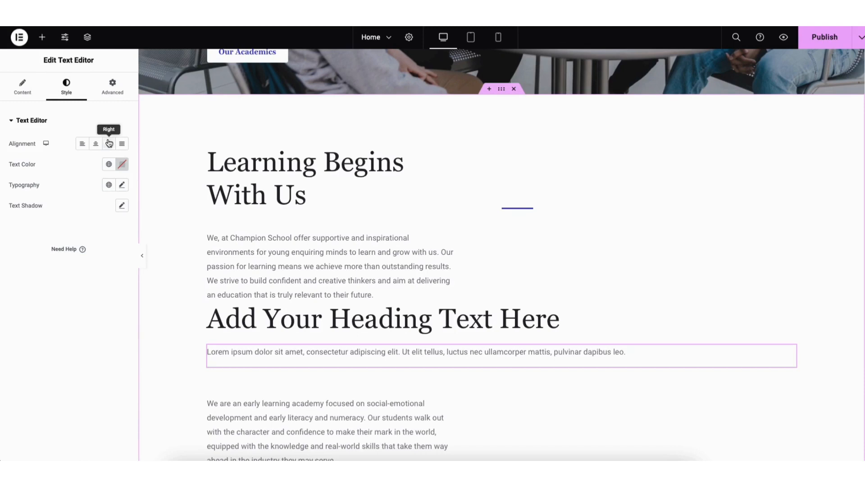
{"action": "left_click", "coordinate": [122, 186]}
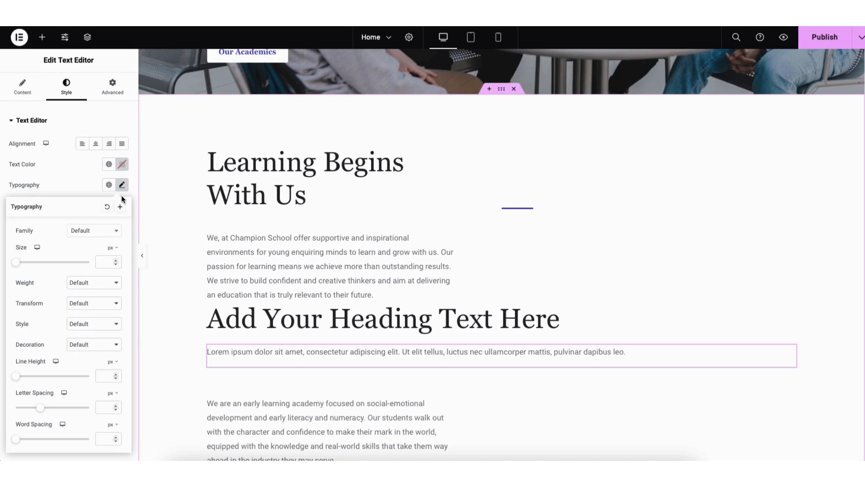
{"action": "left_click", "coordinate": [117, 233]}
{"action": "left_click_drag", "start_coordinate": [118, 259], "coordinate": [118, 278]}
{"action": "left_click", "coordinate": [61, 211]}
Step: Replace the video section column's background image with the media library photo of three students sitting on the grass
{"action": "scroll", "coordinate": [502, 255], "scroll_direction": "down", "scroll_amount": 10}
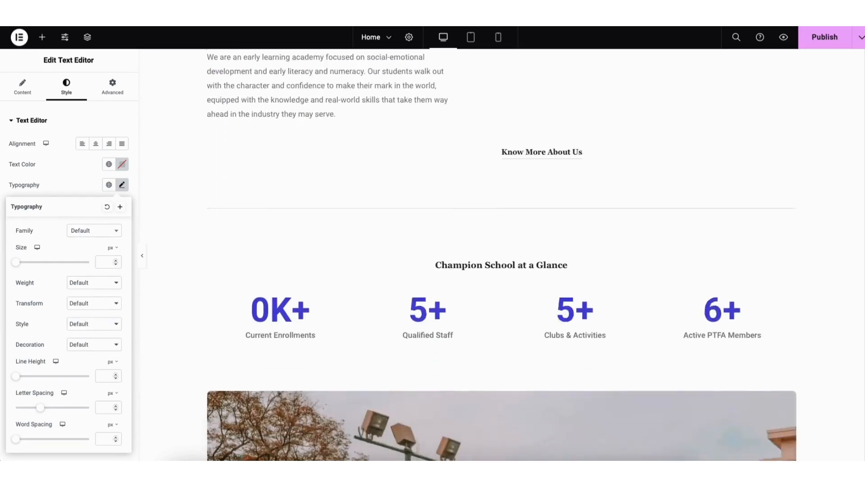
{"action": "scroll", "coordinate": [418, 190], "scroll_direction": "down", "scroll_amount": 3}
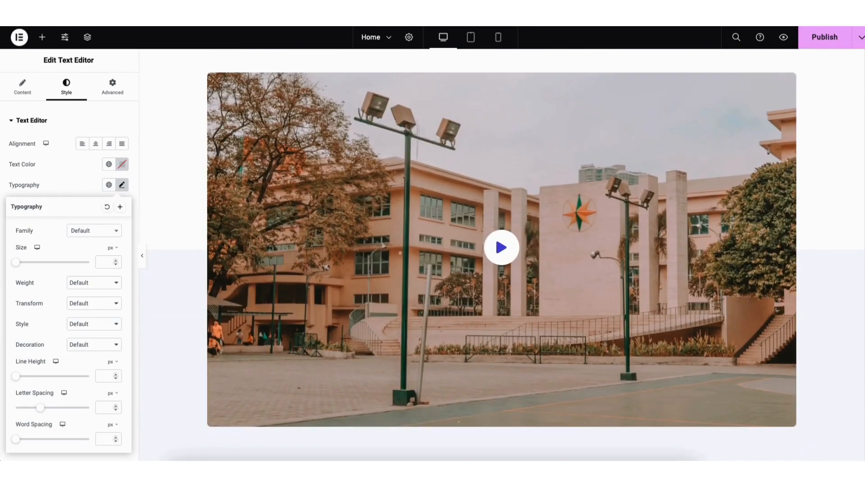
{"action": "right_click", "coordinate": [365, 191]}
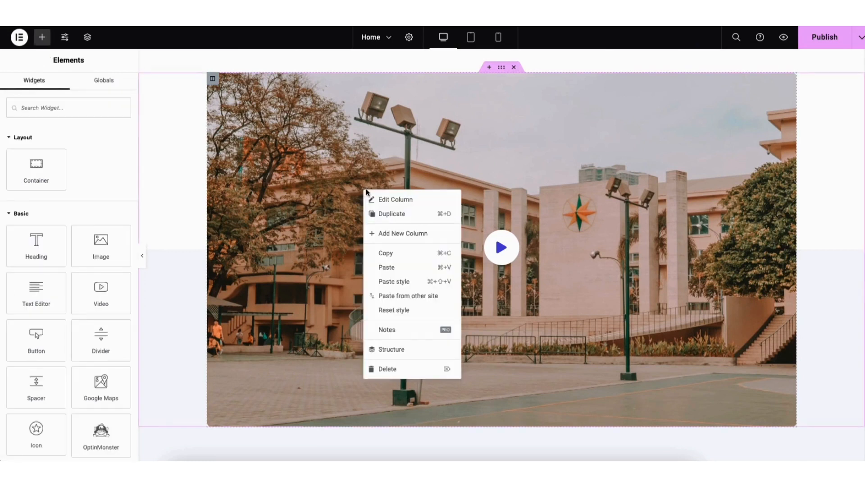
{"action": "left_click", "coordinate": [388, 200]}
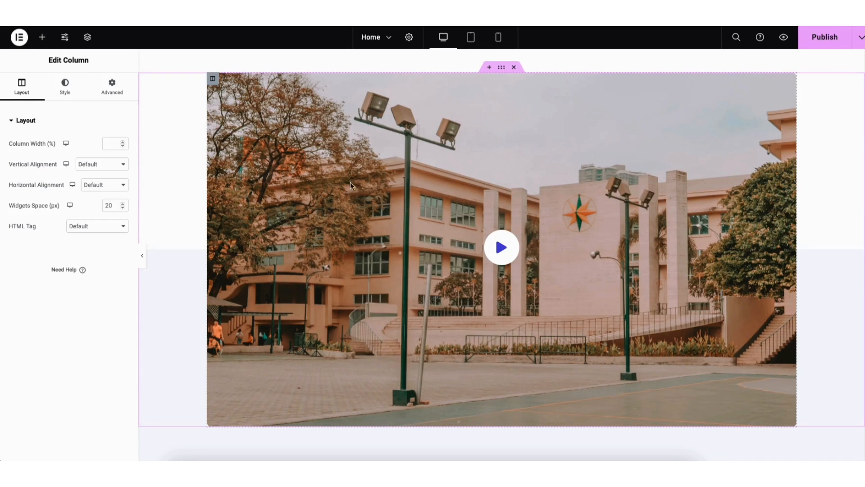
{"action": "left_click", "coordinate": [64, 87]}
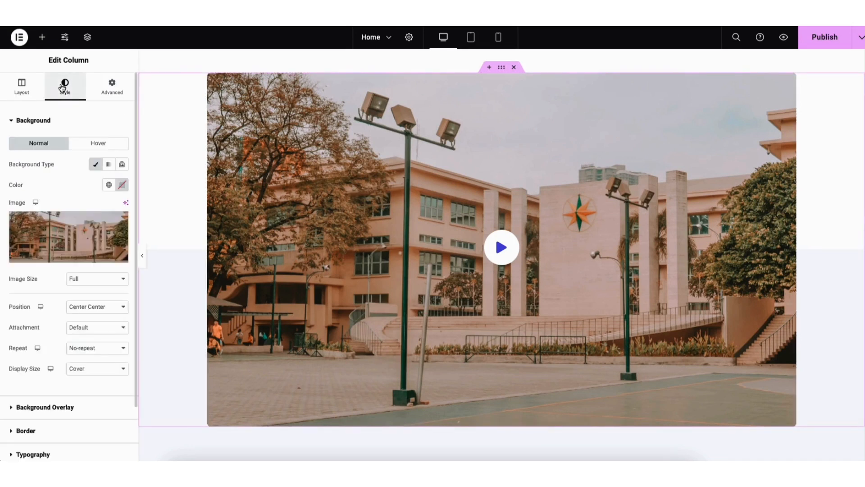
{"action": "mouse_move", "coordinate": [72, 242]}
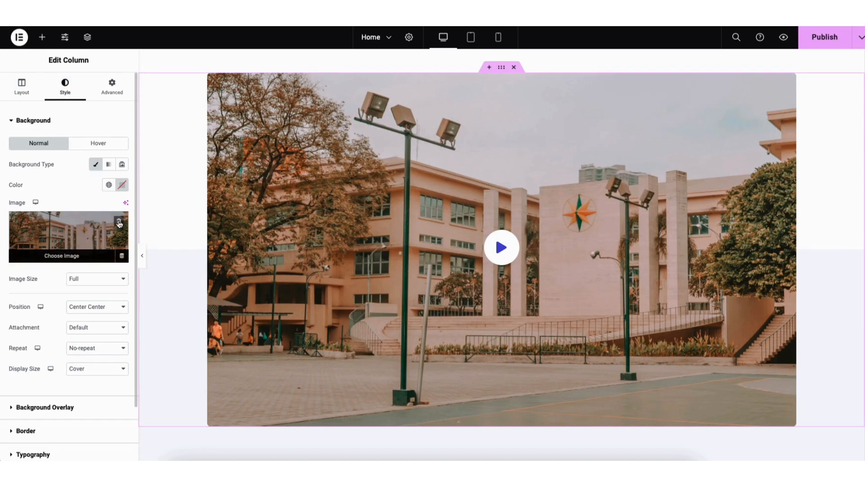
{"action": "left_click", "coordinate": [72, 251]}
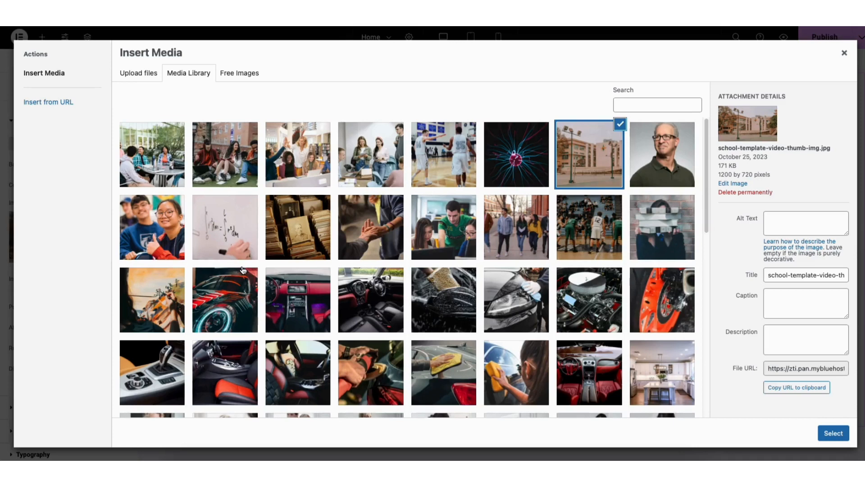
{"action": "left_click", "coordinate": [126, 75]}
{"action": "left_click", "coordinate": [183, 75]}
{"action": "left_click", "coordinate": [223, 158]}
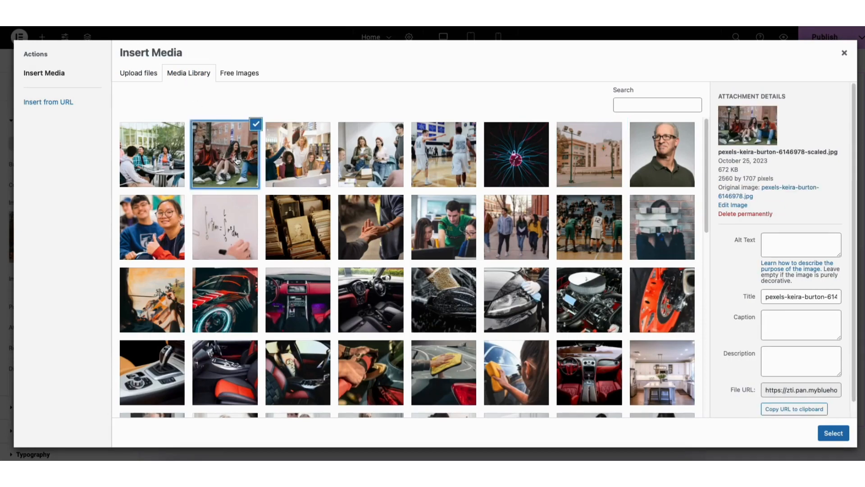
{"action": "left_click", "coordinate": [834, 433]}
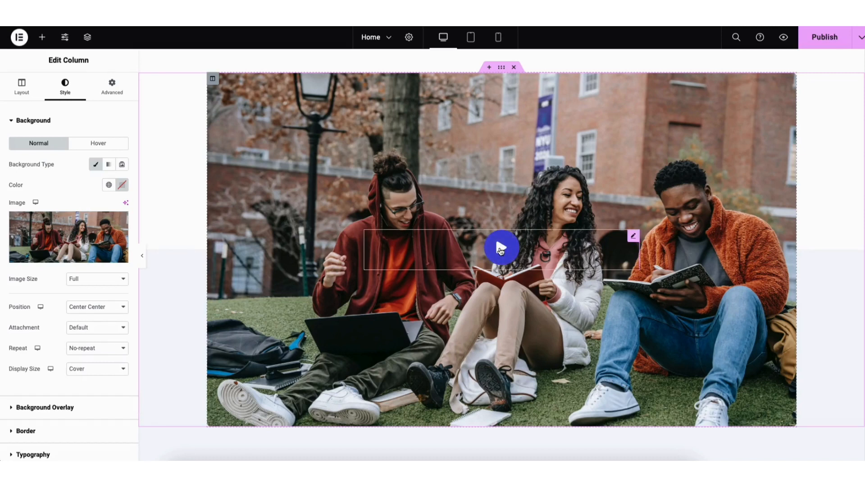
Step: Open the play icon's content settings and expand its link options
{"action": "right_click", "coordinate": [500, 250]}
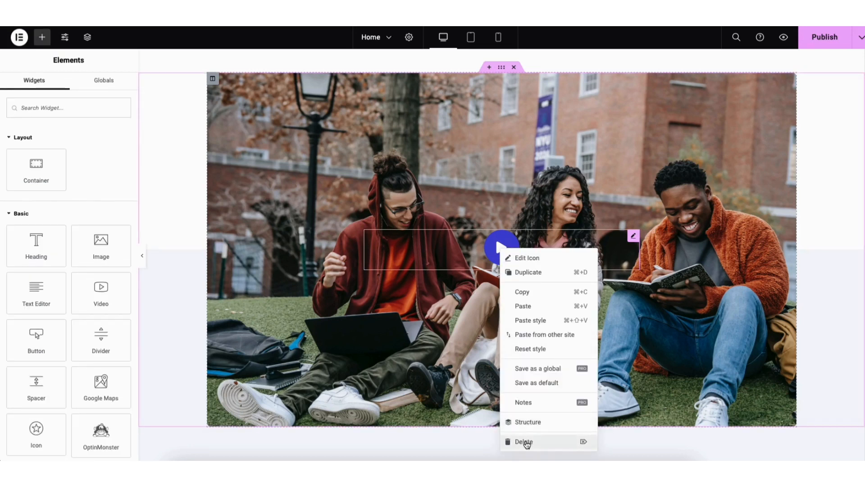
{"action": "left_click", "coordinate": [469, 320]}
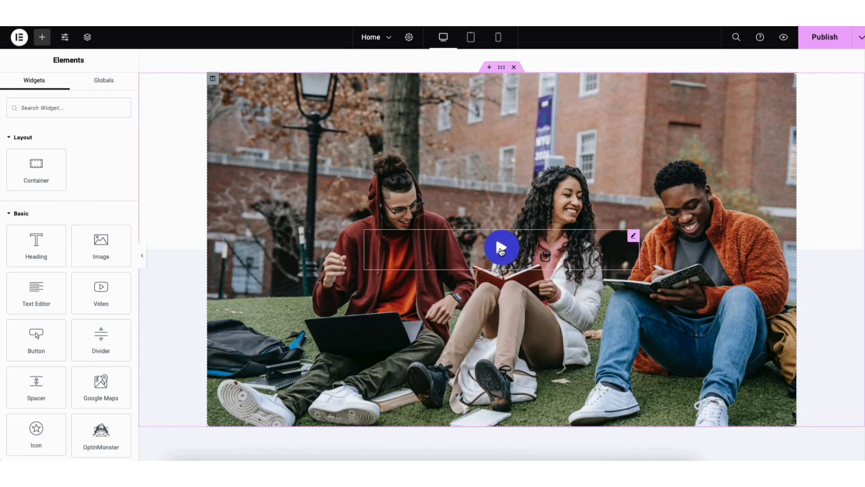
{"action": "left_click", "coordinate": [500, 249]}
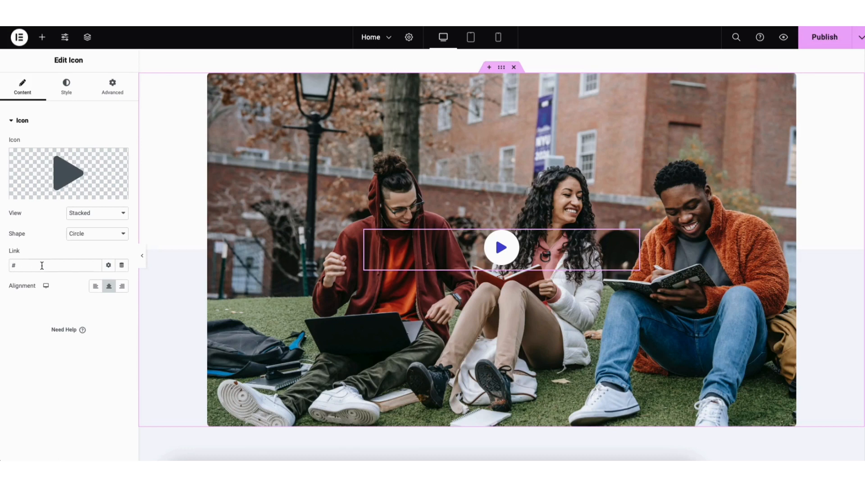
{"action": "left_click", "coordinate": [109, 266]}
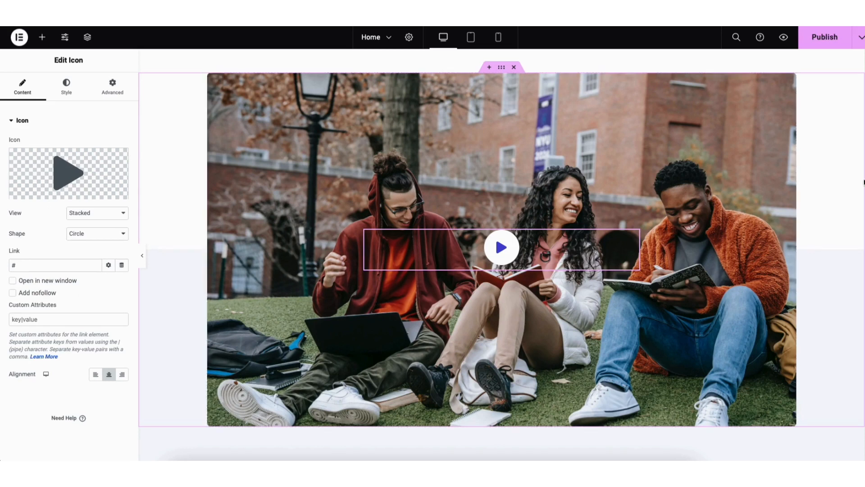
Step: Add a container with two equal columns directly above the Curriculum Overview section
{"action": "scroll", "coordinate": [501, 243], "scroll_direction": "down", "scroll_amount": 5}
{"action": "scroll", "coordinate": [562, 176], "scroll_direction": "down", "scroll_amount": 8}
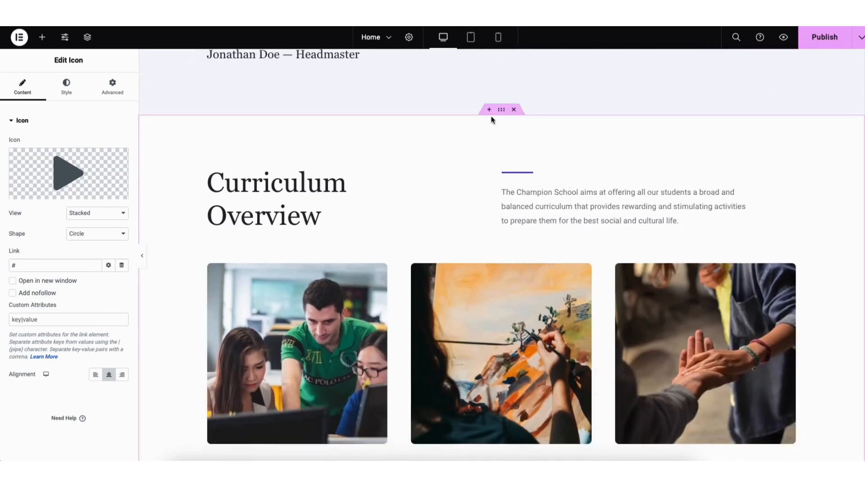
{"action": "left_click", "coordinate": [489, 110]}
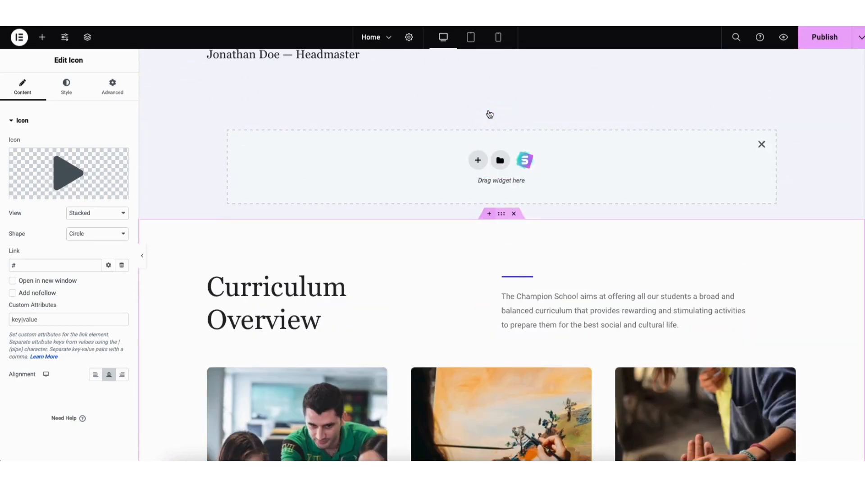
{"action": "left_click", "coordinate": [478, 161]}
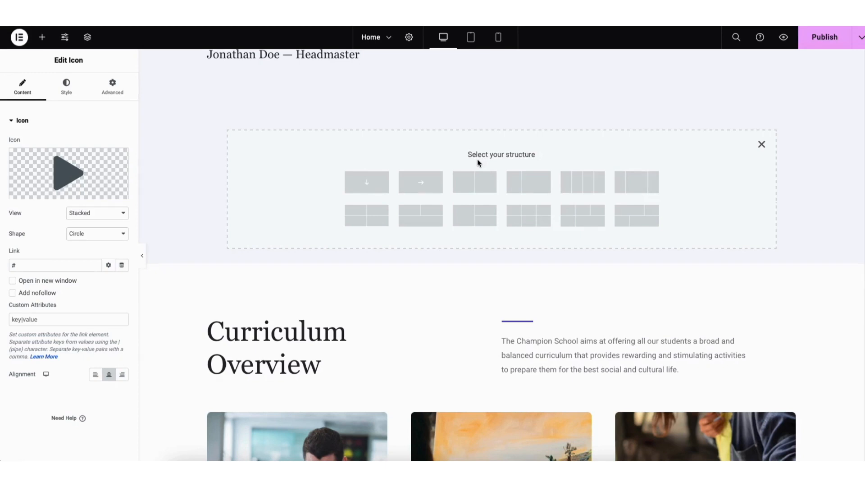
{"action": "left_click", "coordinate": [475, 182]}
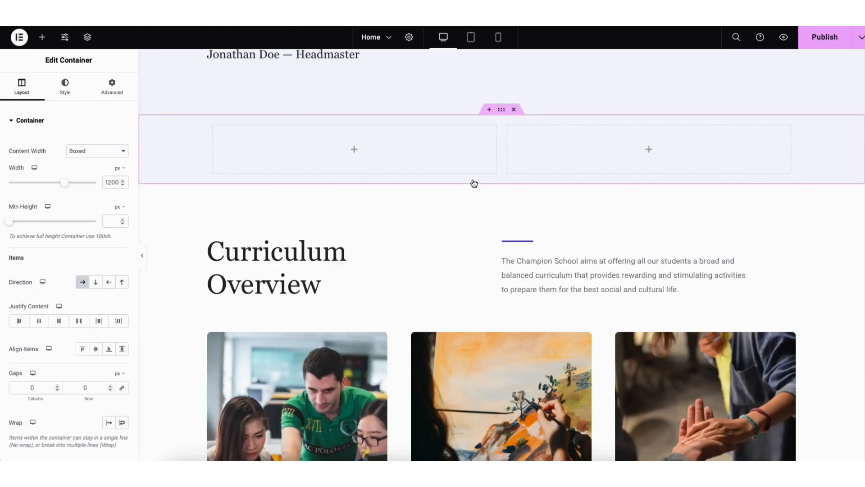
Step: Place a Heading widget in the first column of the new two-column container, and delete the whole container
{"action": "left_click", "coordinate": [42, 37]}
{"action": "left_click_drag", "start_coordinate": [39, 230], "coordinate": [345, 153]}
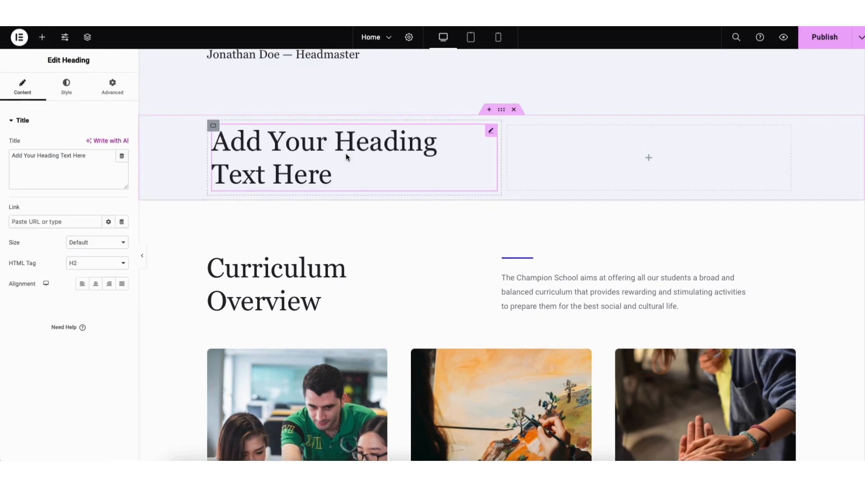
{"action": "left_click", "coordinate": [502, 110]}
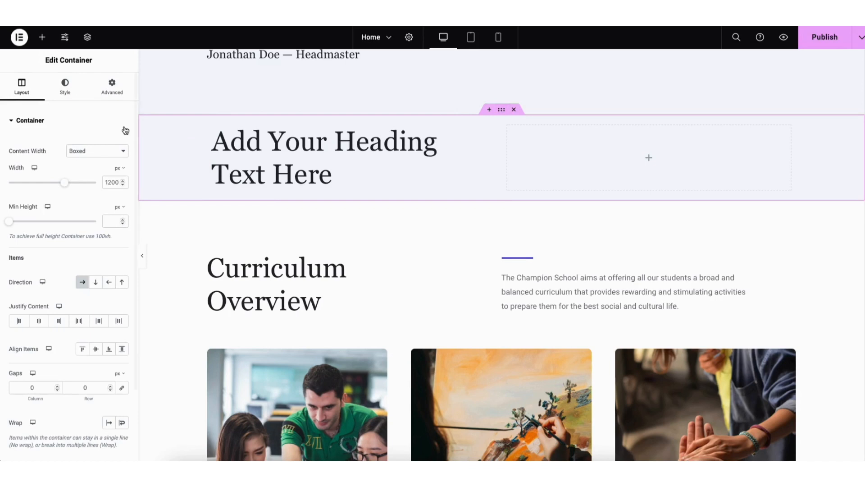
{"action": "left_click", "coordinate": [515, 110]}
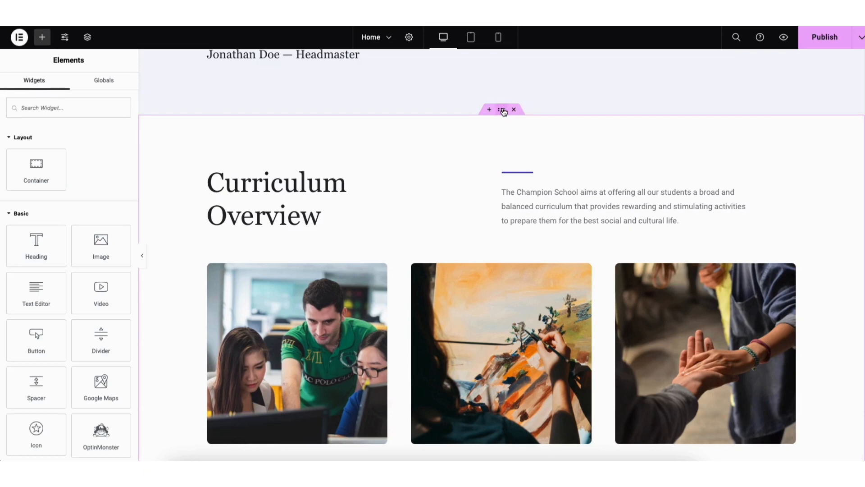
Step: Open the template library's Blocks collection from the empty widget area at the end of the page
{"action": "left_click_drag", "start_coordinate": [504, 111], "coordinate": [458, 122]}
{"action": "scroll", "coordinate": [502, 254], "scroll_direction": "down", "scroll_amount": 8}
{"action": "scroll", "coordinate": [502, 254], "scroll_direction": "down", "scroll_amount": 10}
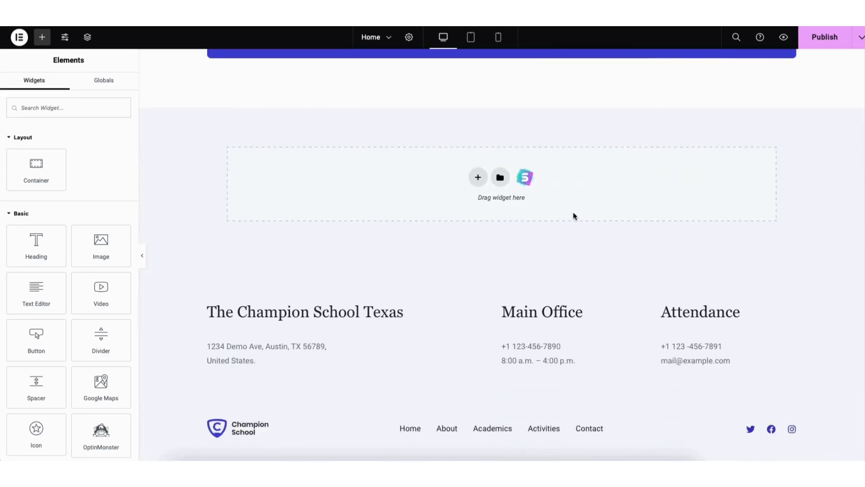
{"action": "left_click", "coordinate": [525, 178]}
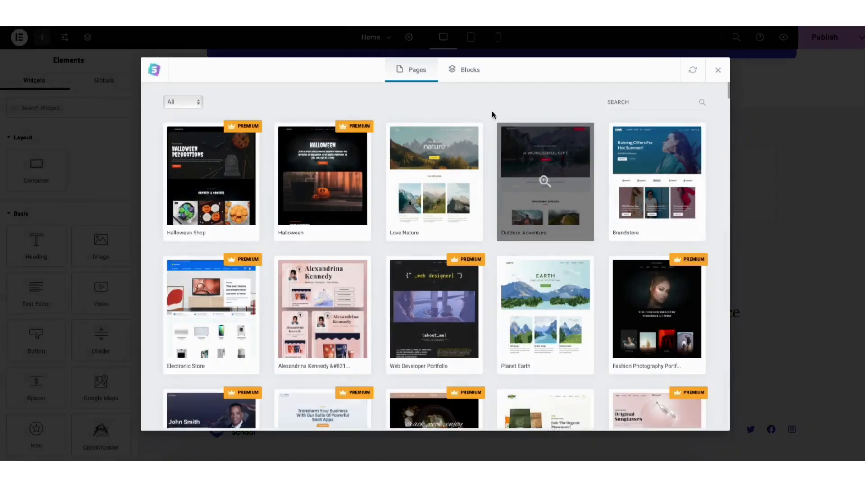
{"action": "left_click", "coordinate": [471, 72]}
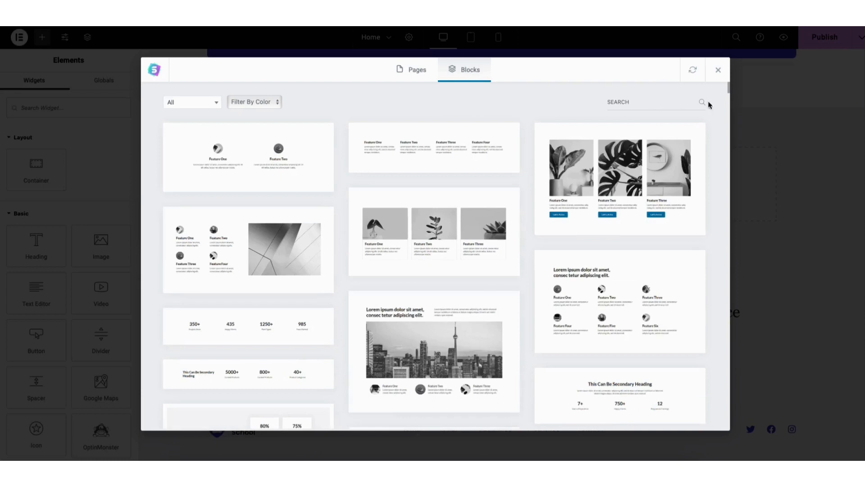
Step: Look through the block collection and its category filter options, leaving the filter on All
{"action": "mouse_move", "coordinate": [730, 87]}
{"action": "left_mouse_down"}
{"action": "mouse_move", "coordinate": [729, 130]}
{"action": "mouse_move", "coordinate": [722, 79]}
{"action": "left_mouse_up"}
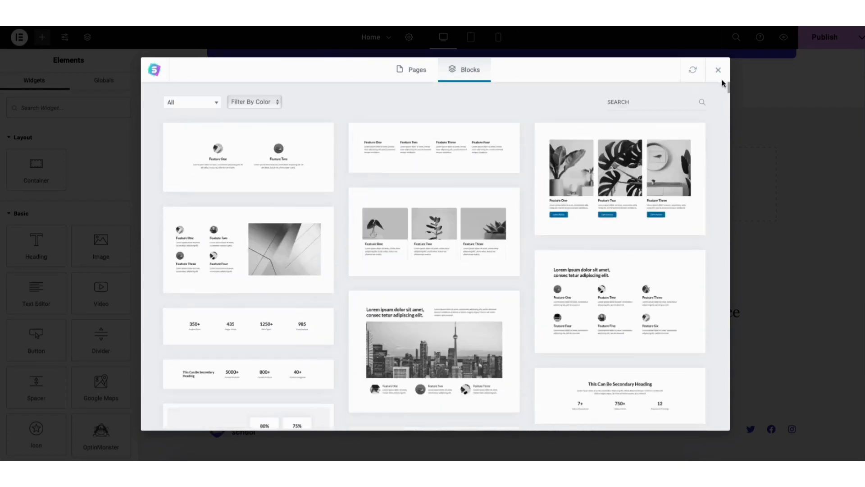
{"action": "left_click", "coordinate": [180, 105]}
{"action": "mouse_move", "coordinate": [219, 139]}
{"action": "left_mouse_down"}
{"action": "mouse_move", "coordinate": [224, 196]}
{"action": "mouse_move", "coordinate": [220, 133]}
{"action": "left_mouse_up"}
{"action": "left_click", "coordinate": [383, 102]}
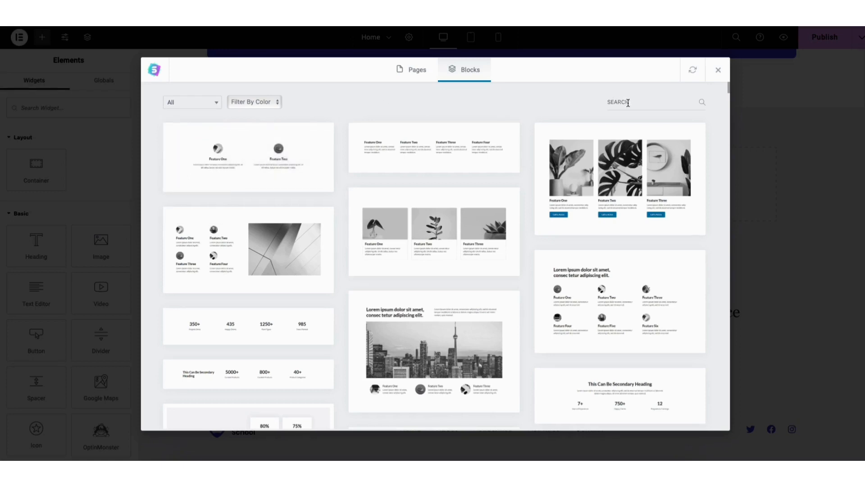
Step: Import the block with three plant-image feature cards at the end of the page
{"action": "mouse_move", "coordinate": [434, 231]}
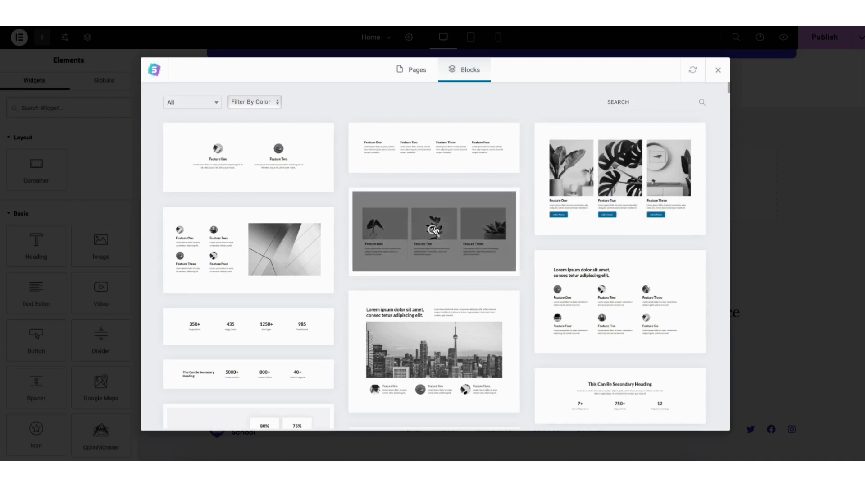
{"action": "left_click", "coordinate": [434, 231]}
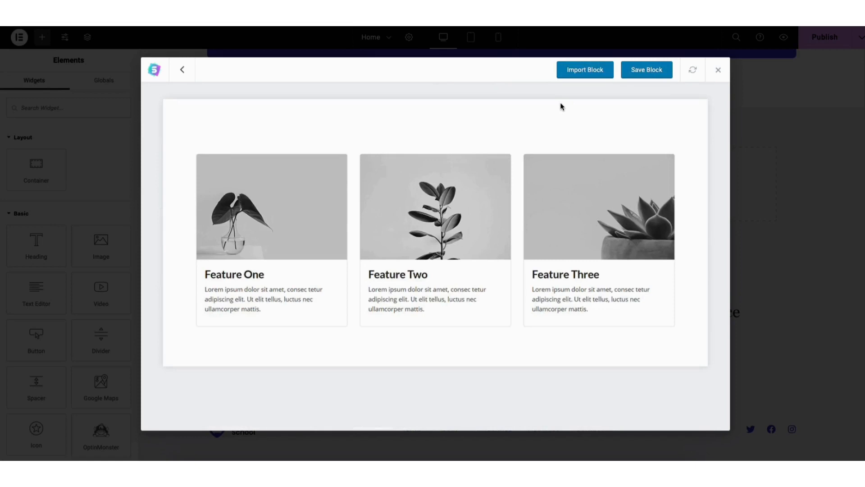
{"action": "left_click", "coordinate": [577, 71]}
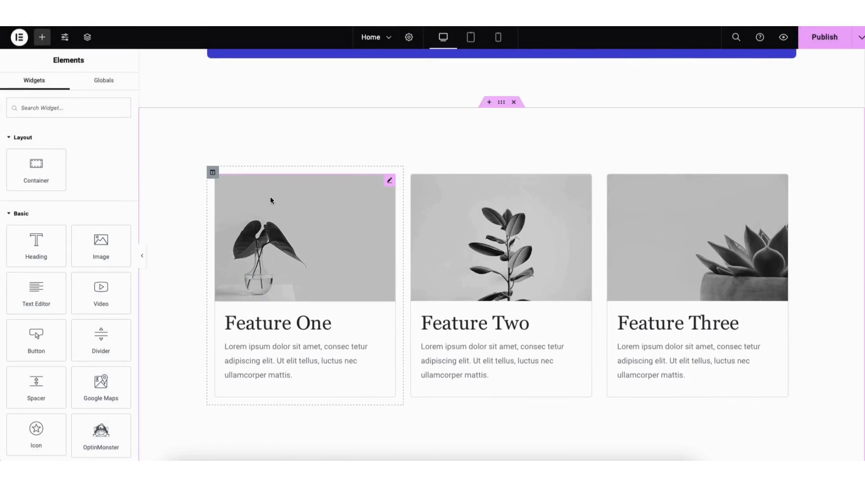
Step: Examine the imported section's background style settings, including the classic type, the color picker and the image option
{"action": "right_click", "coordinate": [207, 131]}
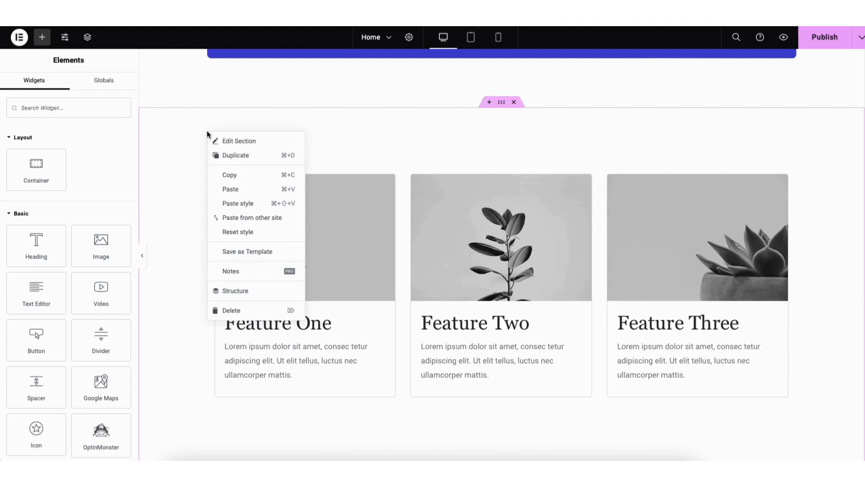
{"action": "left_click", "coordinate": [225, 138]}
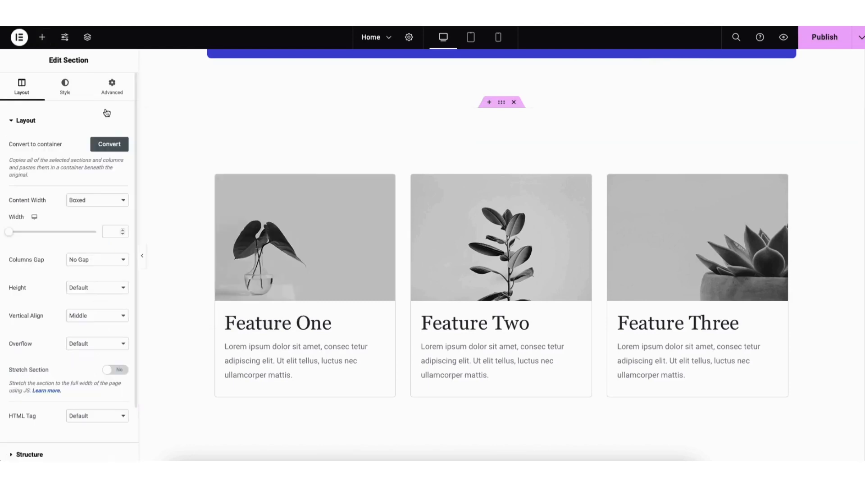
{"action": "left_click", "coordinate": [68, 88]}
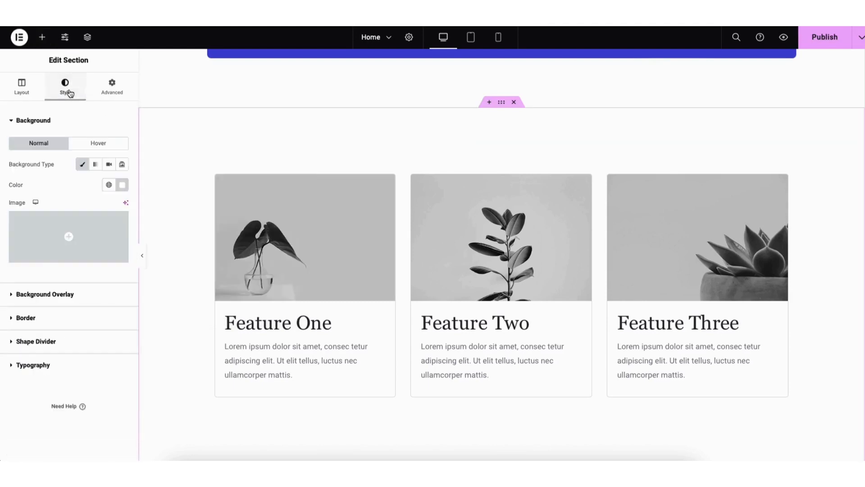
{"action": "left_click", "coordinate": [83, 165]}
{"action": "left_click", "coordinate": [83, 165]}
{"action": "left_click", "coordinate": [122, 186]}
{"action": "left_click_drag", "start_coordinate": [127, 237], "coordinate": [53, 210]}
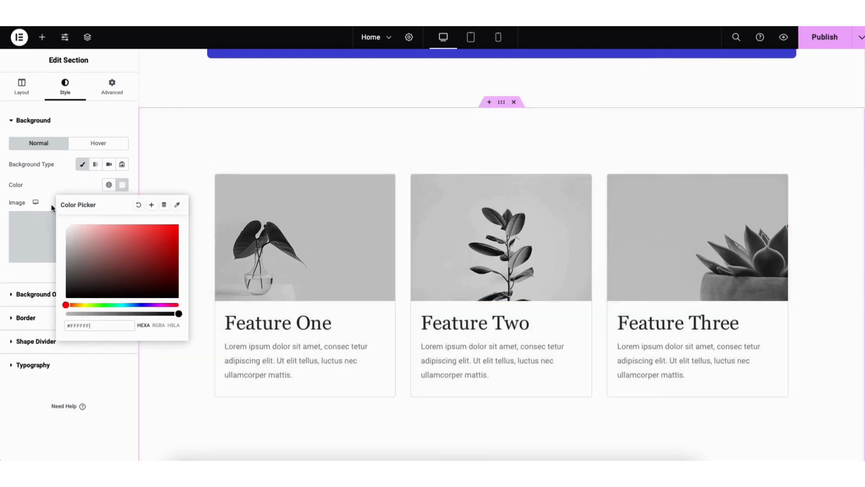
{"action": "left_click", "coordinate": [44, 192]}
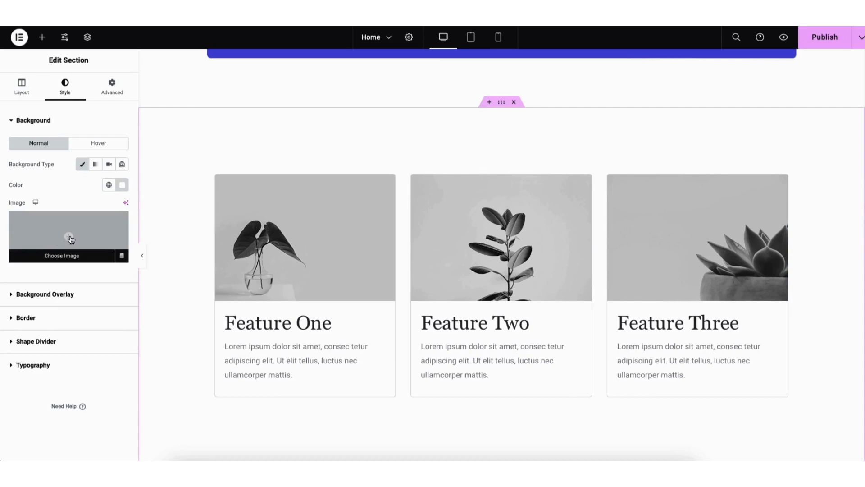
Step: Open the Newsletter Signup Form from the blue subscribe section in the form builder
{"action": "scroll", "coordinate": [464, 244], "scroll_direction": "up", "scroll_amount": 7}
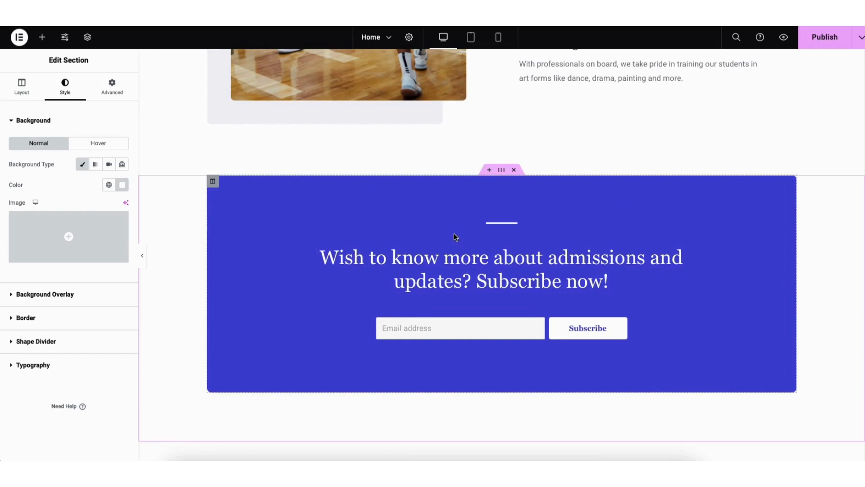
{"action": "left_click", "coordinate": [430, 328]}
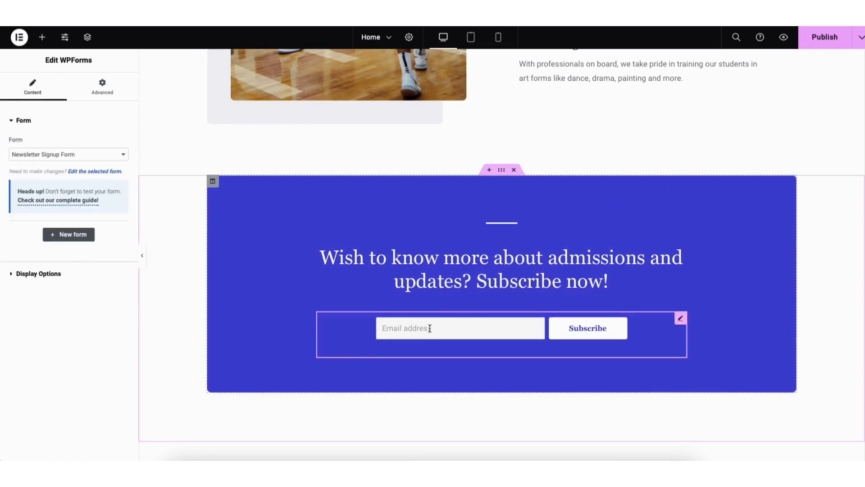
{"action": "left_click", "coordinate": [105, 172]}
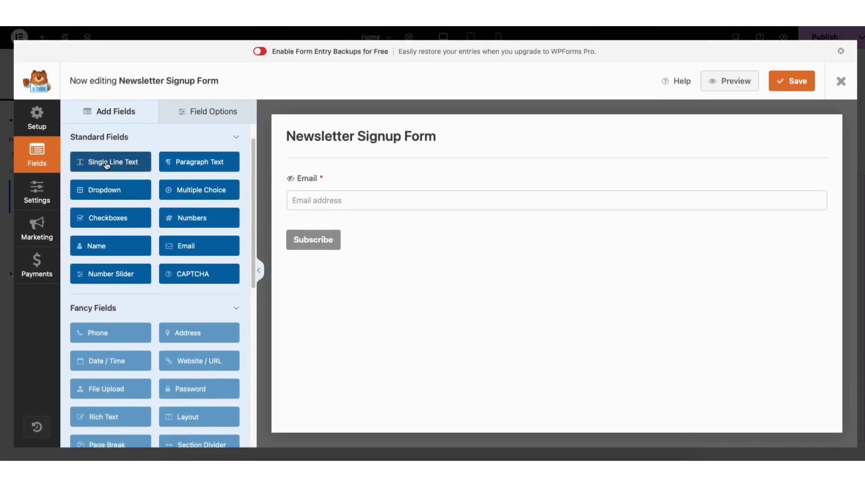
Step: Review the newsletter form's submit button text and submit button processing text in its general settings
{"action": "left_click", "coordinate": [310, 241]}
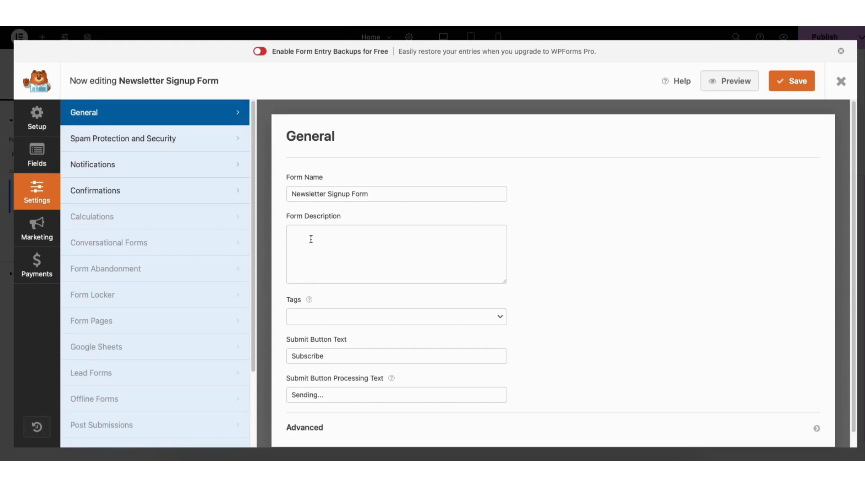
{"action": "left_click_drag", "start_coordinate": [290, 355], "coordinate": [340, 357]}
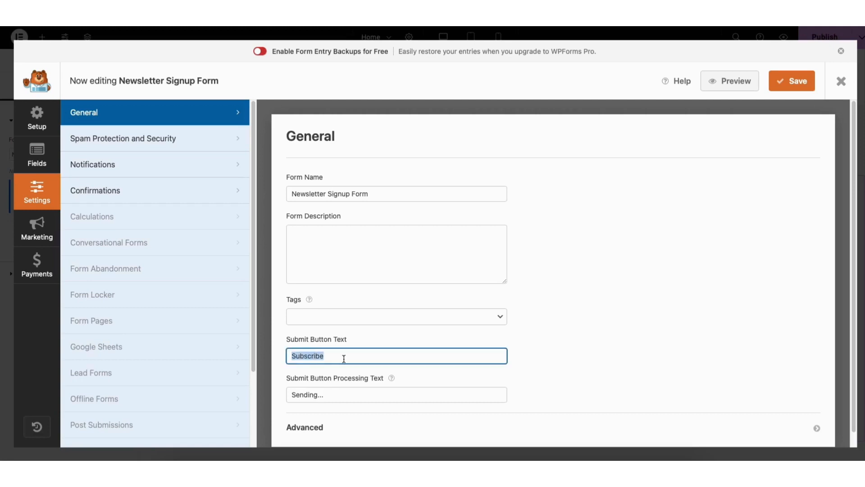
{"action": "left_click", "coordinate": [317, 357]}
{"action": "left_click_drag", "start_coordinate": [331, 395], "coordinate": [285, 397]}
{"action": "left_click", "coordinate": [338, 393]}
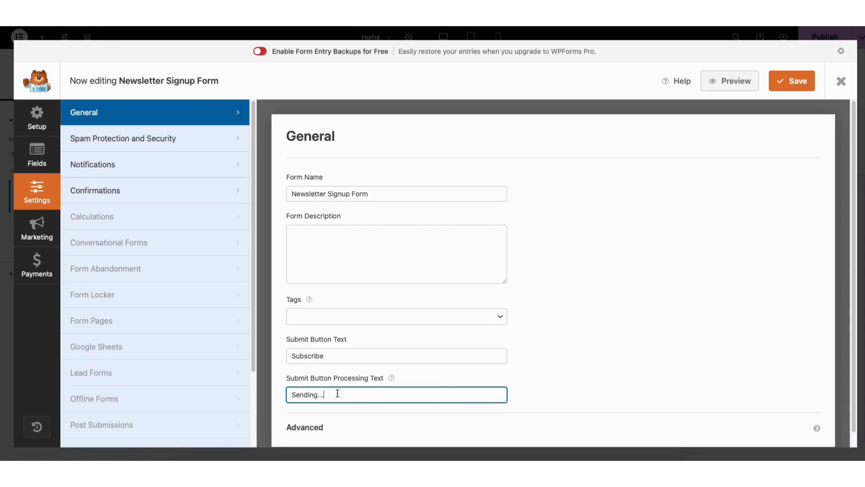
Step: Examine the newsletter form's spam protection, notification and confirmation settings
{"action": "left_click", "coordinate": [142, 139]}
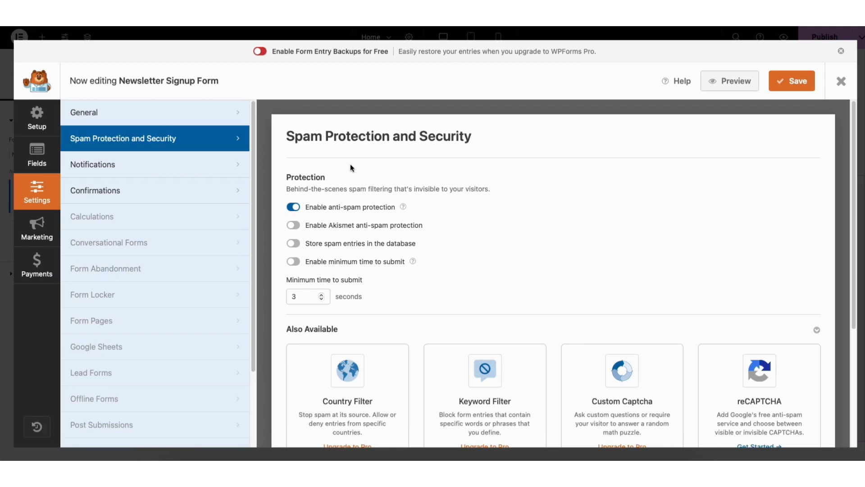
{"action": "left_click", "coordinate": [190, 164]}
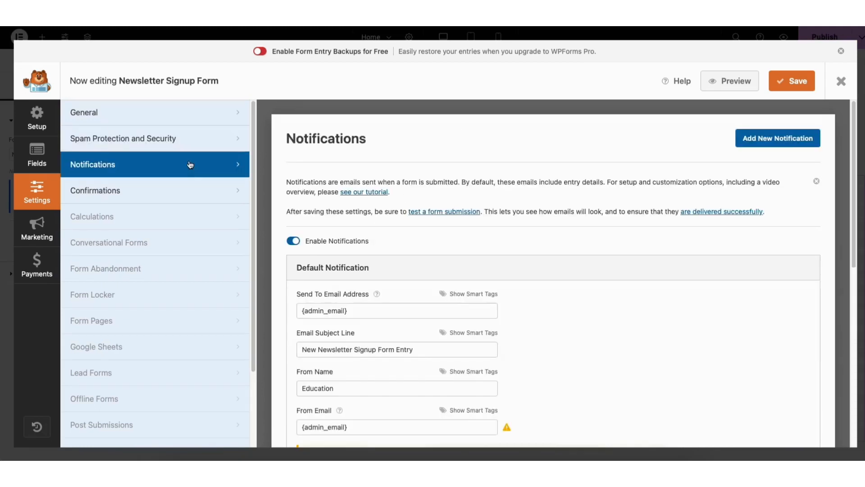
{"action": "left_click_drag", "start_coordinate": [851, 199], "coordinate": [856, 251]}
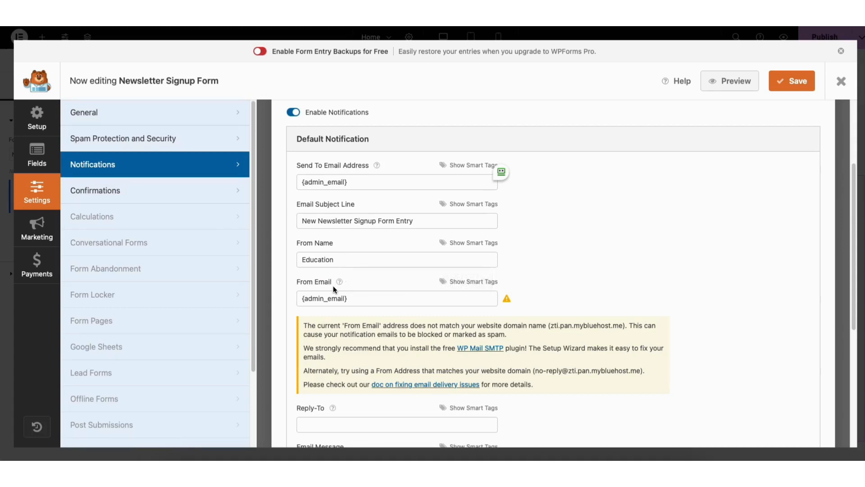
{"action": "left_click", "coordinate": [118, 191]}
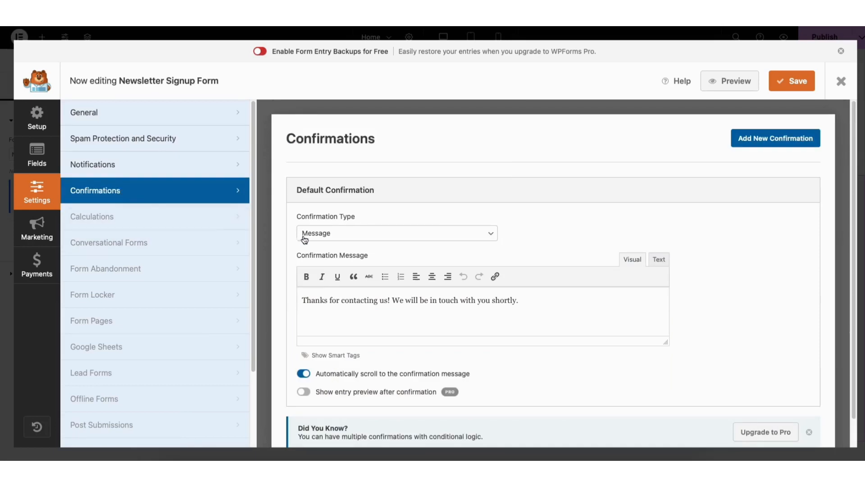
{"action": "scroll", "coordinate": [857, 166], "scroll_direction": "down", "scroll_amount": 1}
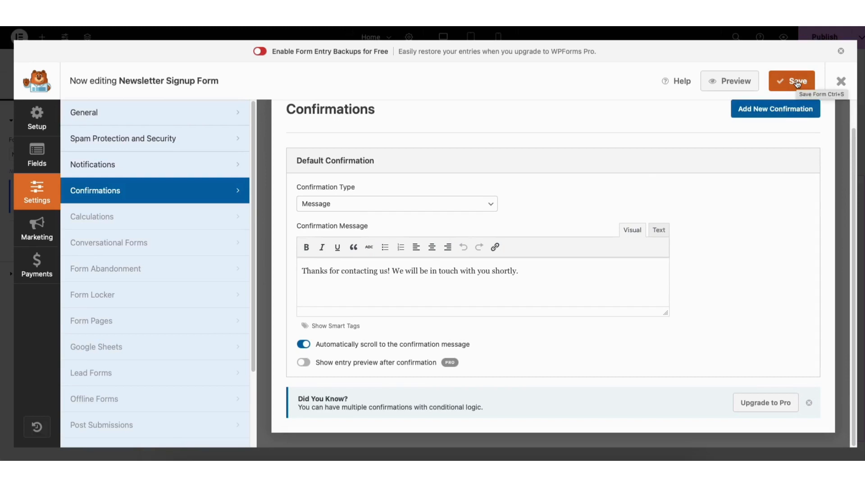
Step: Close the form builder and save the home page as a draft
{"action": "left_click", "coordinate": [841, 81]}
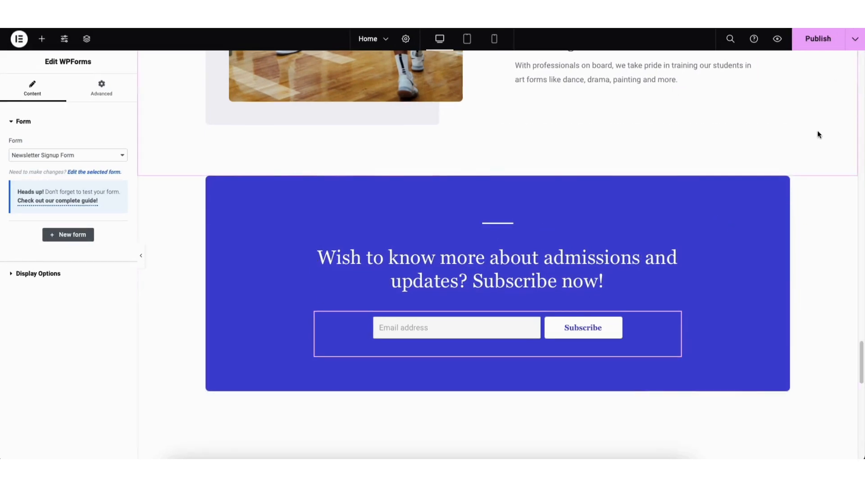
{"action": "left_click", "coordinate": [854, 44]}
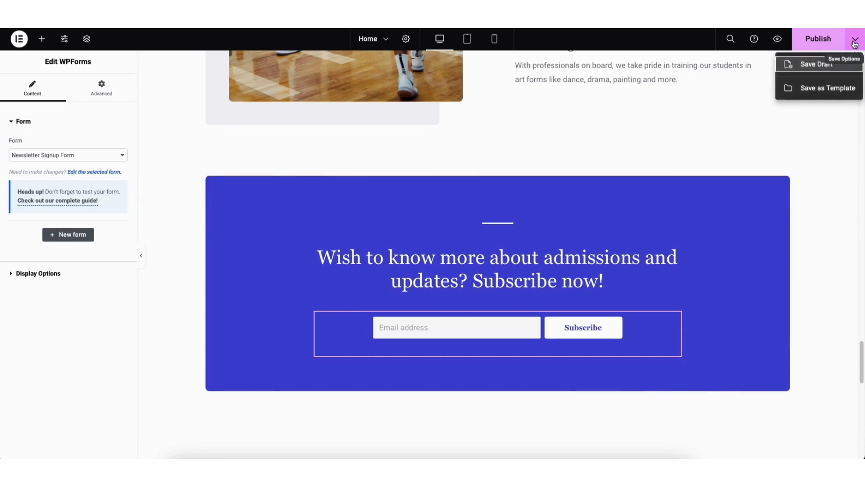
{"action": "left_click", "coordinate": [828, 65]}
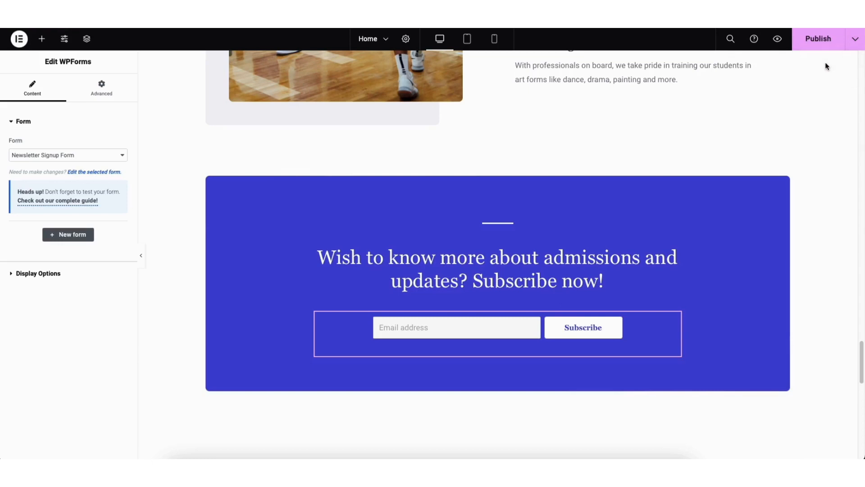
Step: Preview the site, go to its Contact page and open that page for editing in Elementor
{"action": "left_click", "coordinate": [778, 40]}
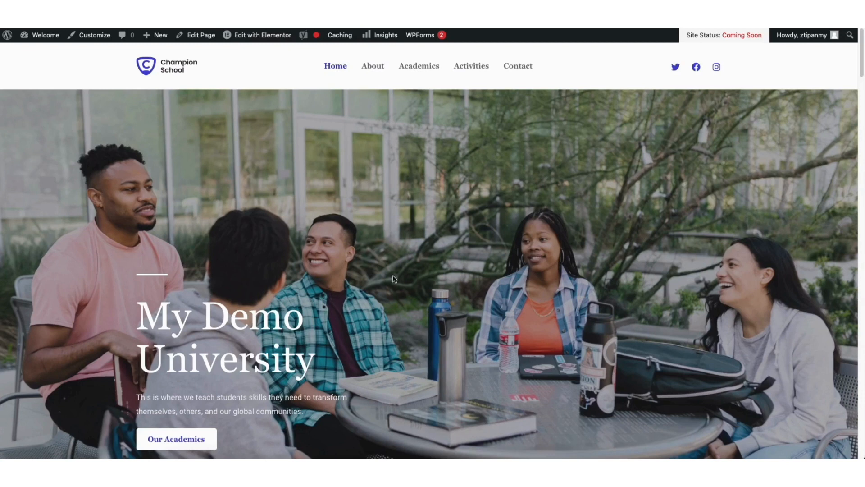
{"action": "left_click", "coordinate": [531, 69]}
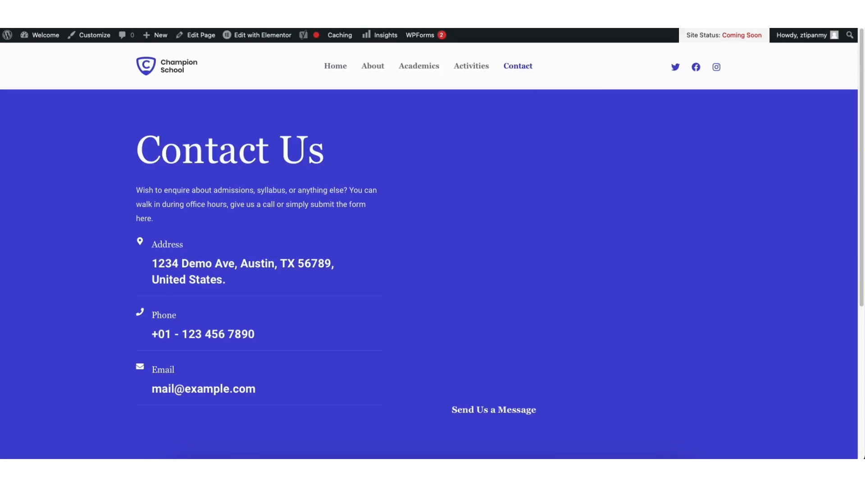
{"action": "mouse_move", "coordinate": [863, 97]}
{"action": "left_mouse_down"}
{"action": "mouse_move", "coordinate": [863, 106]}
{"action": "mouse_move", "coordinate": [862, 96]}
{"action": "left_mouse_up"}
{"action": "mouse_move", "coordinate": [285, 40]}
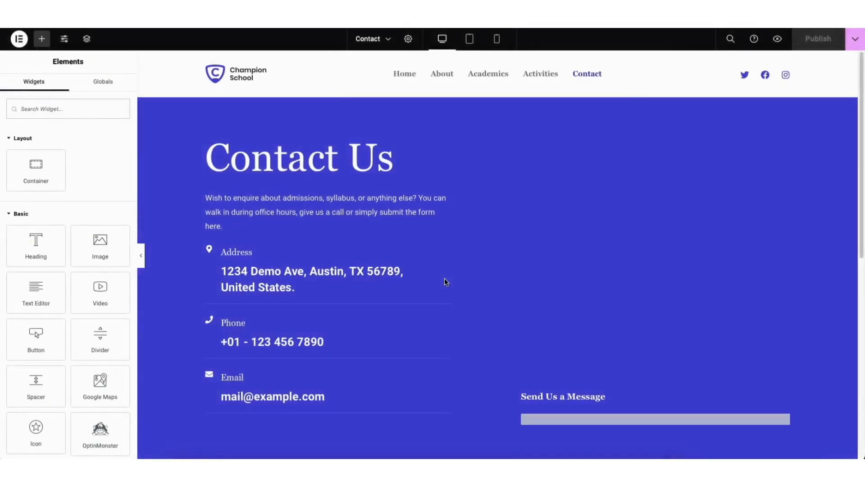
Step: Create a new form for the empty WPForms widget under Send Us a Message, using the Simple Contact Form template
{"action": "left_click", "coordinate": [745, 419]}
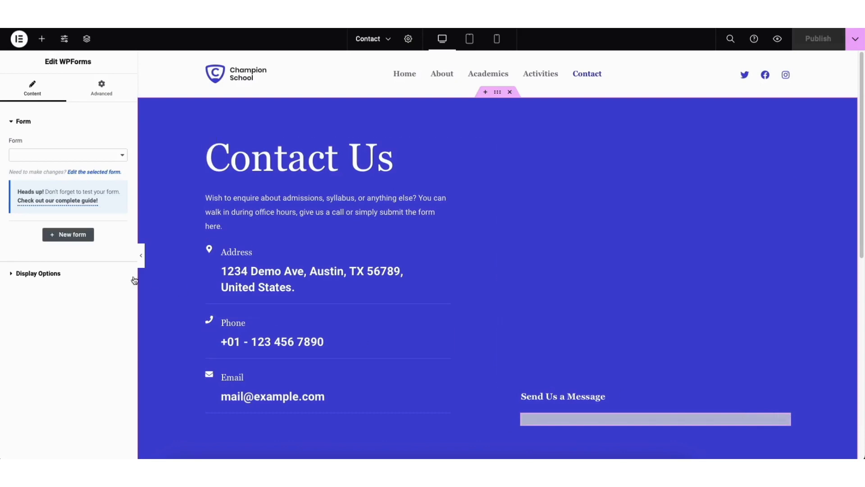
{"action": "left_click", "coordinate": [66, 236]}
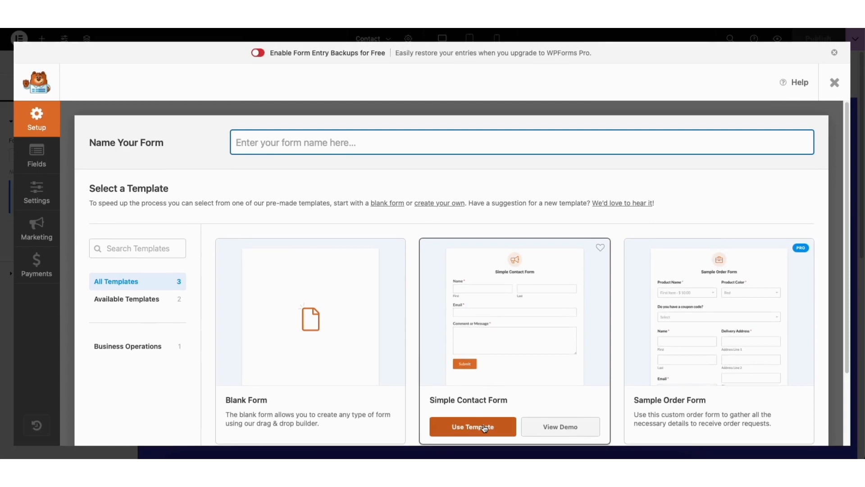
{"action": "left_click", "coordinate": [484, 429]}
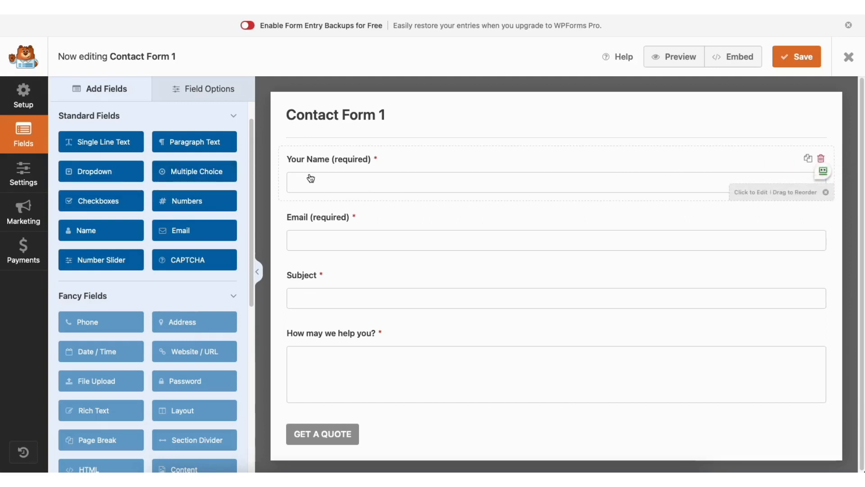
Step: Add a Single Line Text field to Contact Form 1 directly below the Your Name field
{"action": "mouse_move", "coordinate": [321, 160]}
{"action": "left_mouse_down"}
{"action": "mouse_move", "coordinate": [325, 230]}
{"action": "mouse_move", "coordinate": [322, 161]}
{"action": "left_mouse_up"}
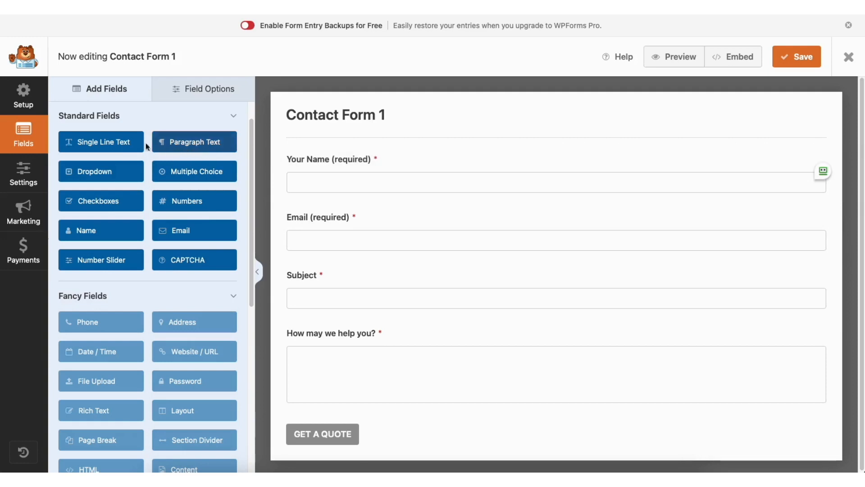
{"action": "left_click_drag", "start_coordinate": [112, 144], "coordinate": [337, 211]}
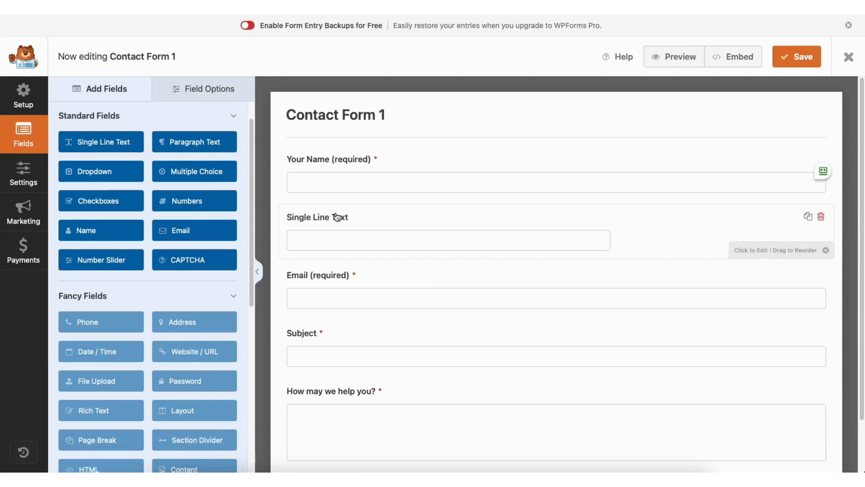
Step: Review the Your Name field's label, its Required setting and the available field sizes
{"action": "left_click", "coordinate": [201, 88]}
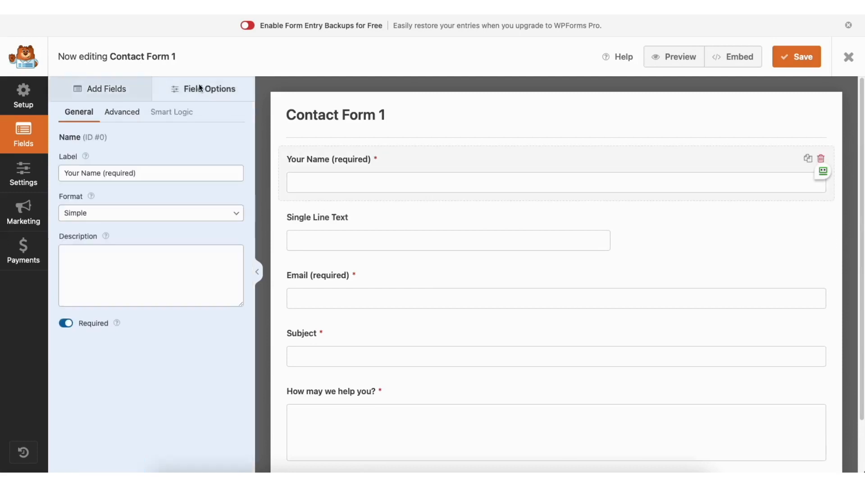
{"action": "left_click", "coordinate": [135, 172]}
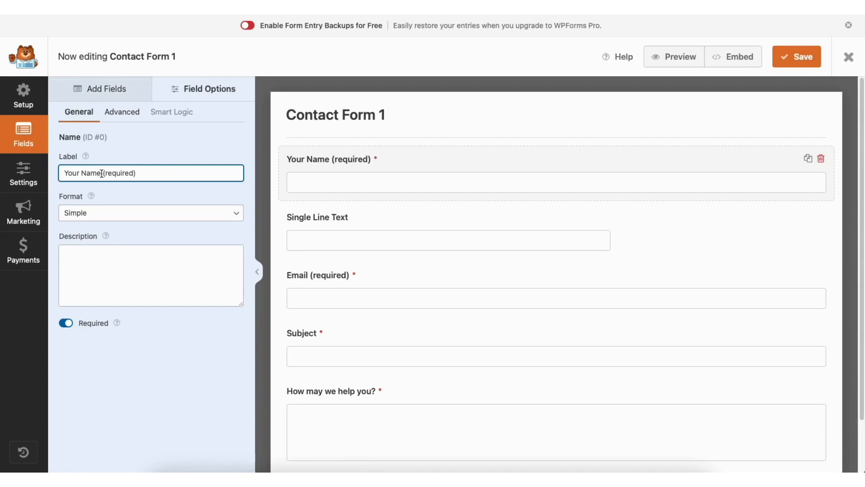
{"action": "left_click", "coordinate": [66, 323]}
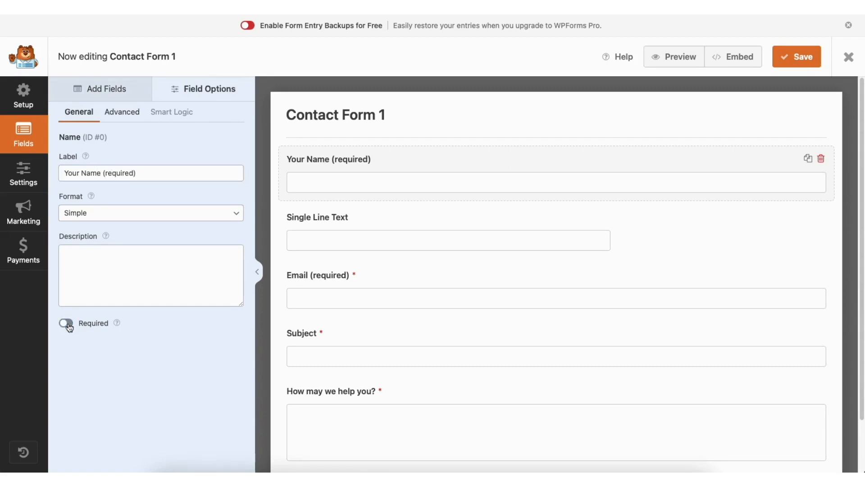
{"action": "left_click", "coordinate": [67, 325]}
{"action": "left_click", "coordinate": [133, 113]}
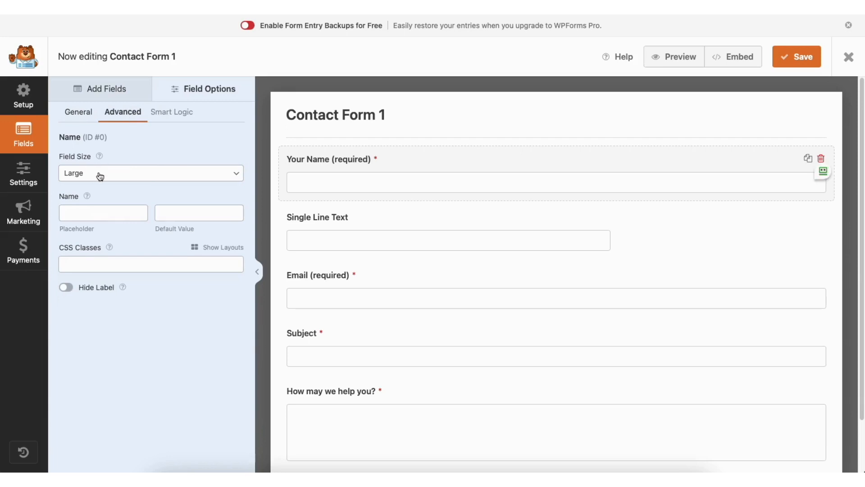
{"action": "left_click", "coordinate": [121, 176]}
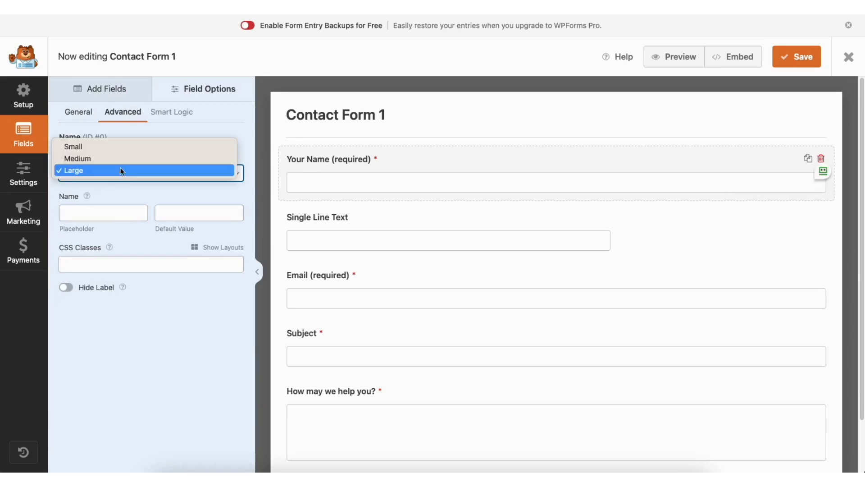
{"action": "left_click", "coordinate": [120, 170]}
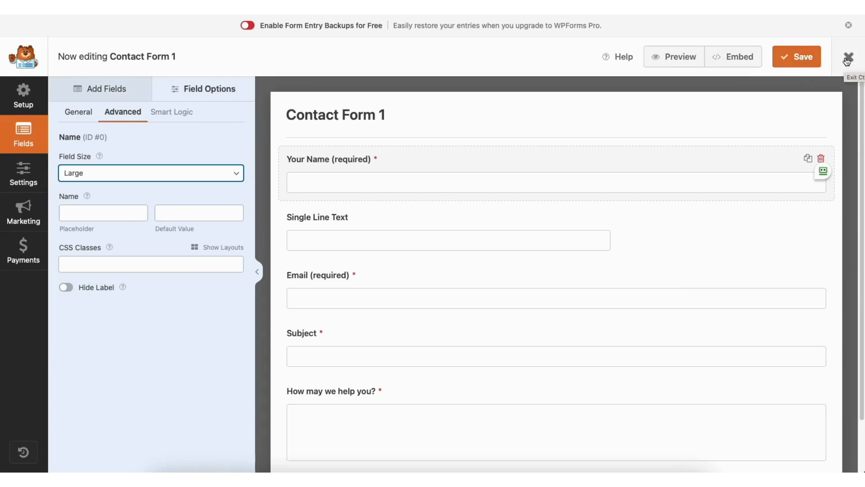
Step: Review Contact Form 1's general, spam protection, notification and confirmation settings
{"action": "left_click", "coordinate": [27, 173]}
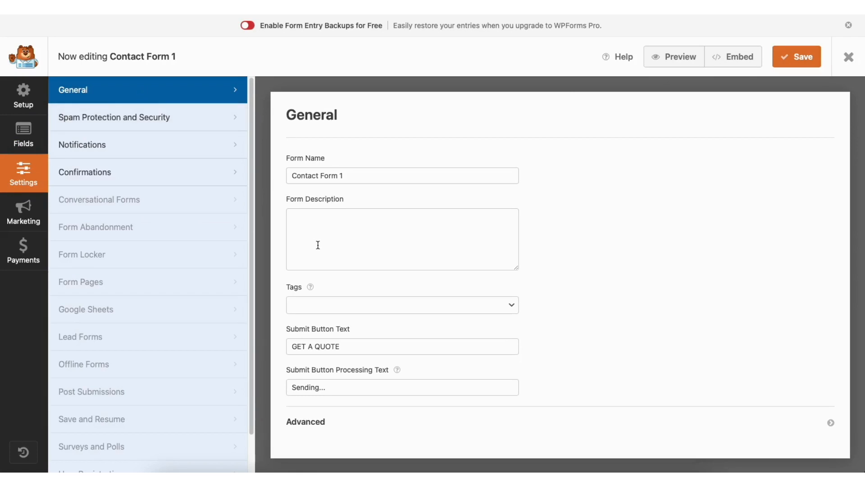
{"action": "left_click", "coordinate": [180, 118]}
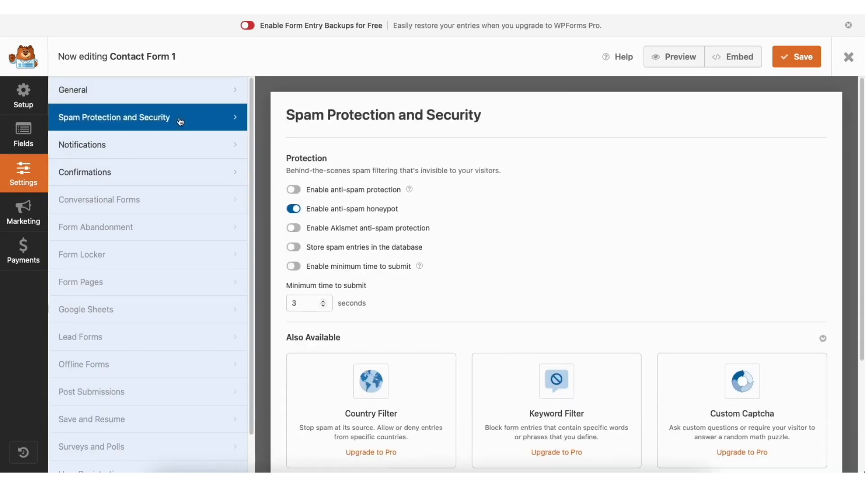
{"action": "left_click", "coordinate": [411, 267]}
{"action": "left_click", "coordinate": [163, 146]}
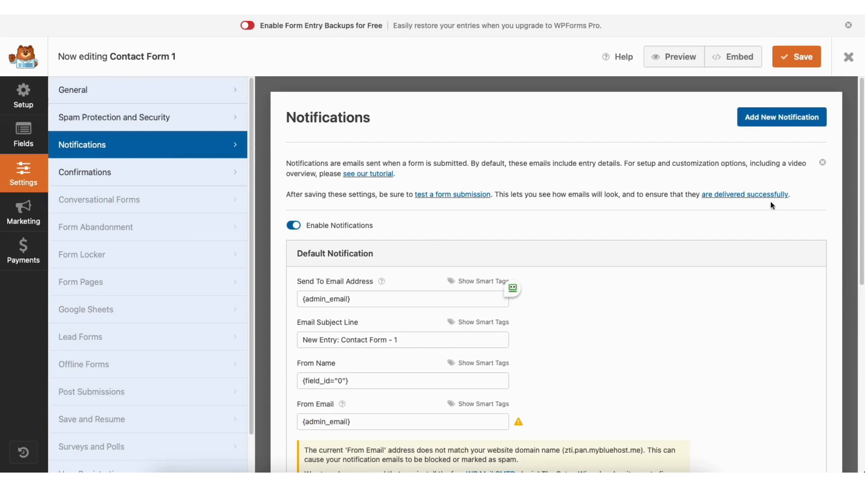
{"action": "left_click_drag", "start_coordinate": [860, 151], "coordinate": [862, 242]}
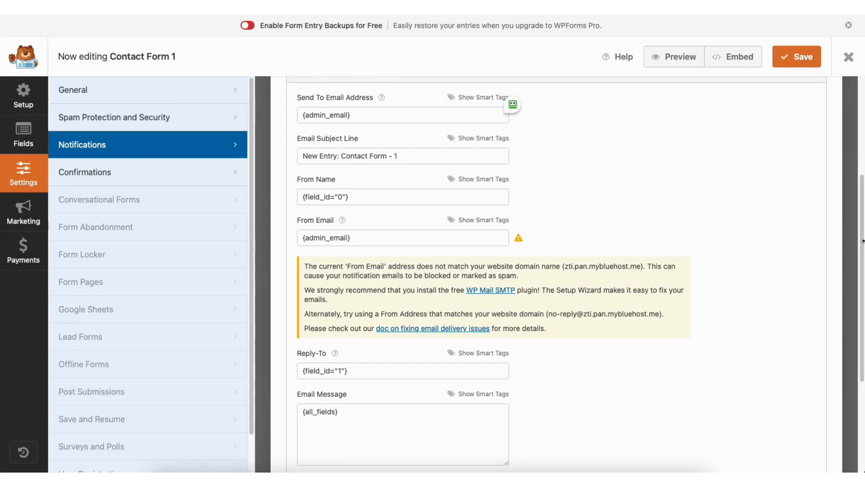
{"action": "left_click", "coordinate": [167, 172]}
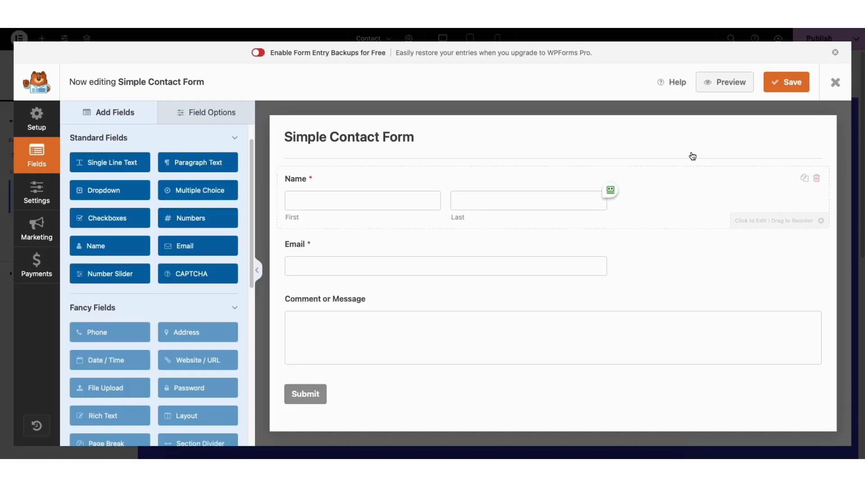
Step: Close the form builder and add a Google Maps widget to the empty area below the contact section
{"action": "left_click", "coordinate": [836, 84]}
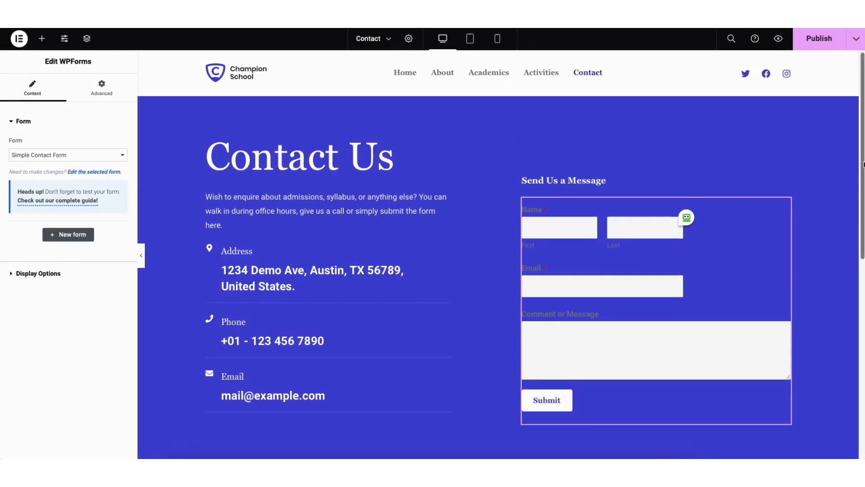
{"action": "scroll", "coordinate": [861, 166], "scroll_direction": "down", "scroll_amount": 2}
{"action": "scroll", "coordinate": [861, 166], "scroll_direction": "down", "scroll_amount": 5}
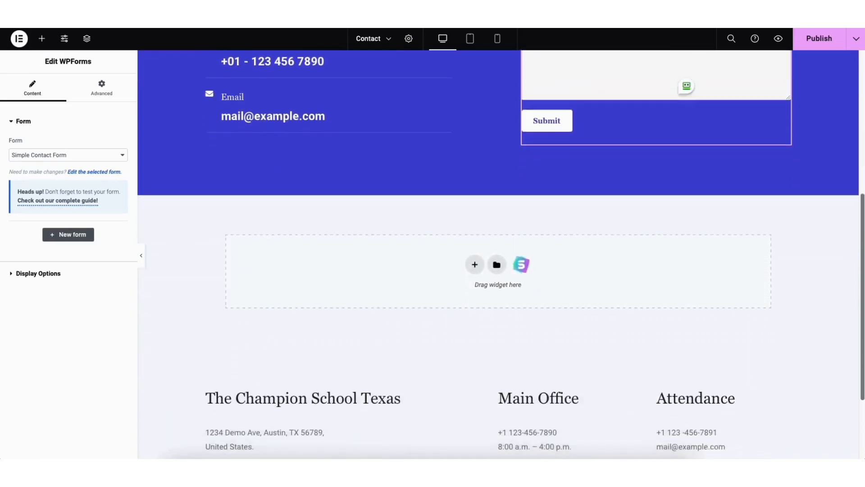
{"action": "scroll", "coordinate": [498, 254], "scroll_direction": "down", "scroll_amount": 1}
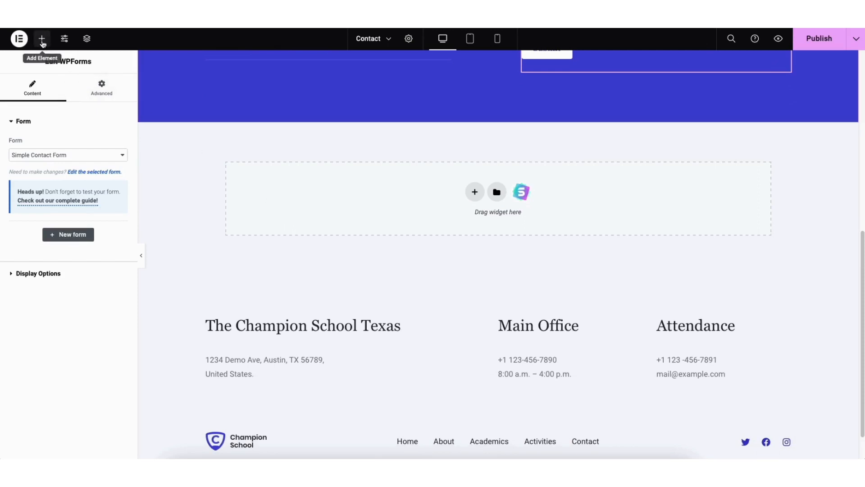
{"action": "left_click", "coordinate": [42, 40]}
{"action": "left_click_drag", "start_coordinate": [96, 395], "coordinate": [450, 201]}
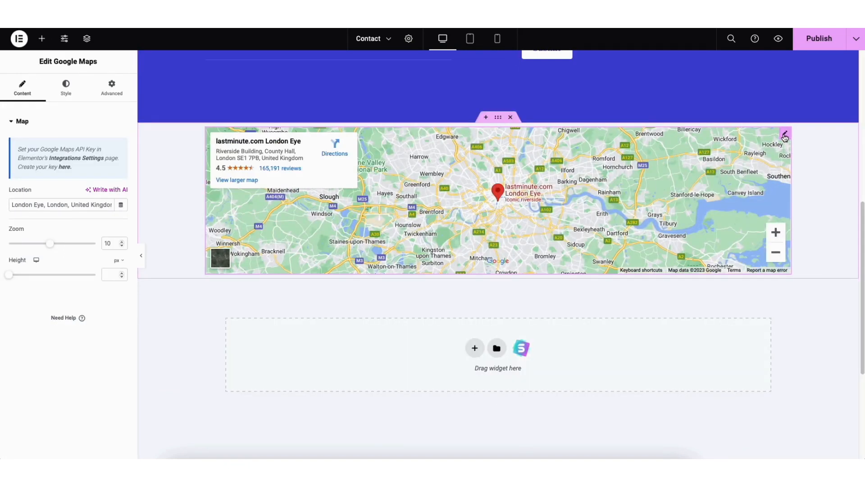
Step: Set the map's location to New York, its zoom to 13 and its height to 480 px
{"action": "left_click_drag", "start_coordinate": [12, 205], "coordinate": [108, 209]}
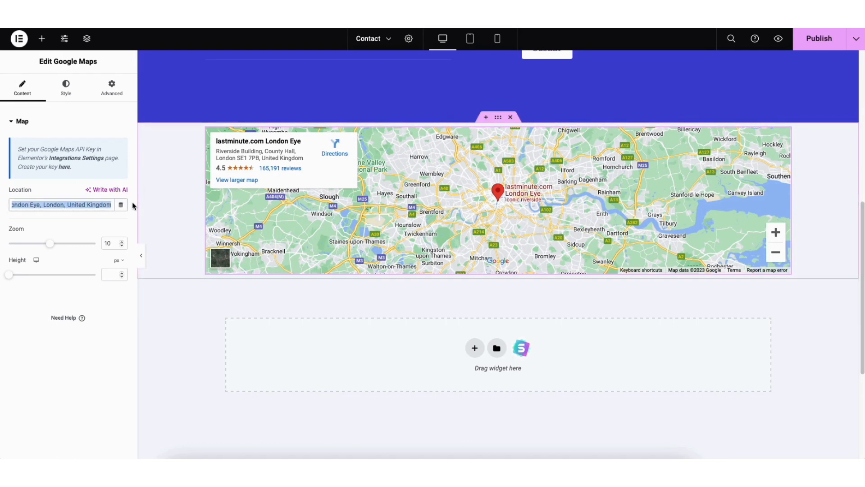
{"action": "type", "text": "New York"}
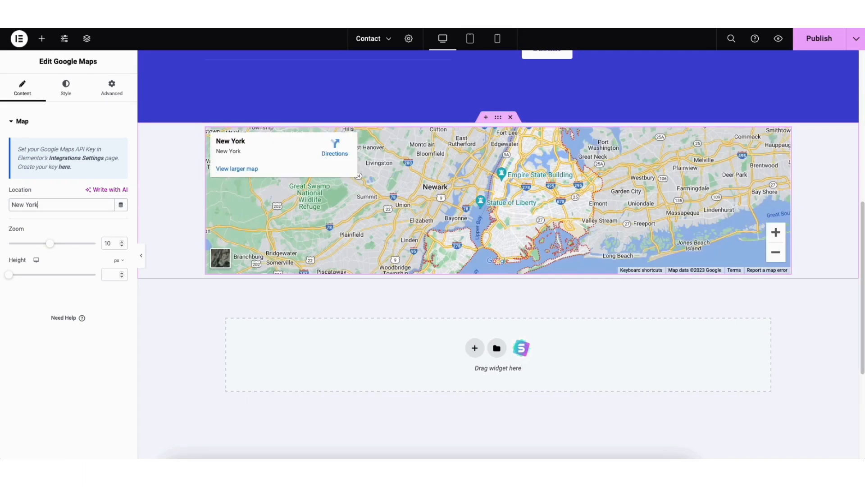
{"action": "left_click_drag", "start_coordinate": [54, 244], "coordinate": [63, 245]}
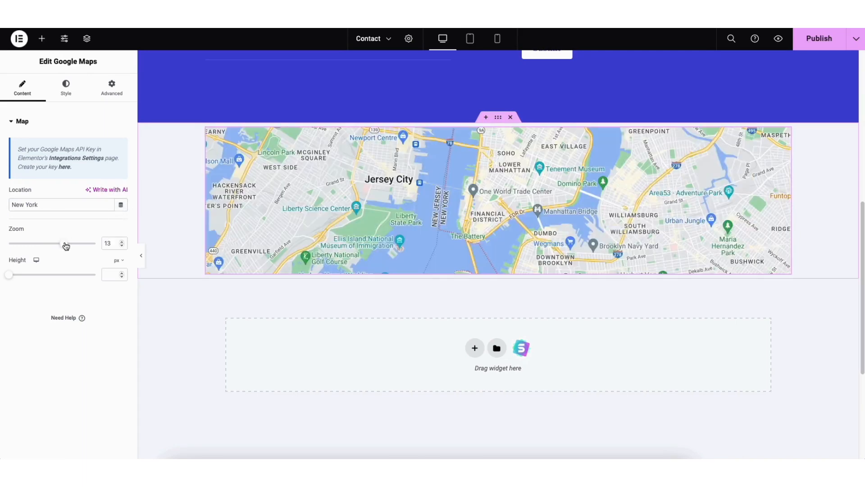
{"action": "left_click_drag", "start_coordinate": [10, 275], "coordinate": [40, 287]}
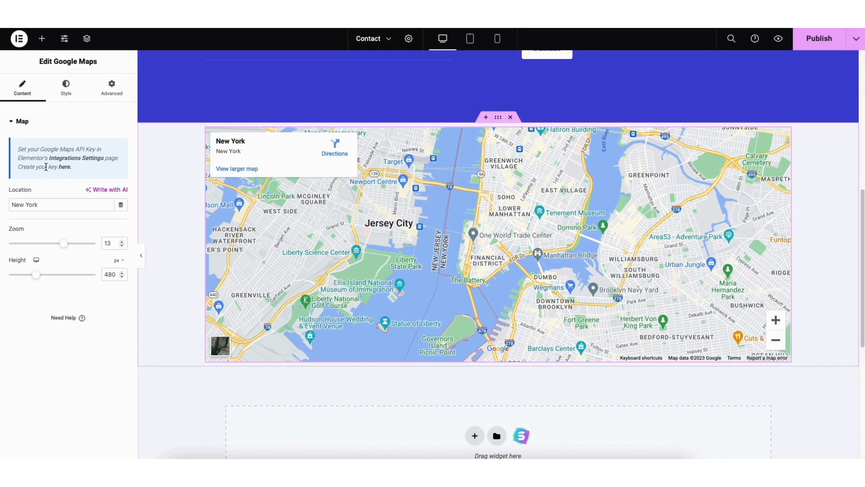
Step: Save the Contact page as a draft and preview its changes
{"action": "left_click", "coordinate": [856, 39]}
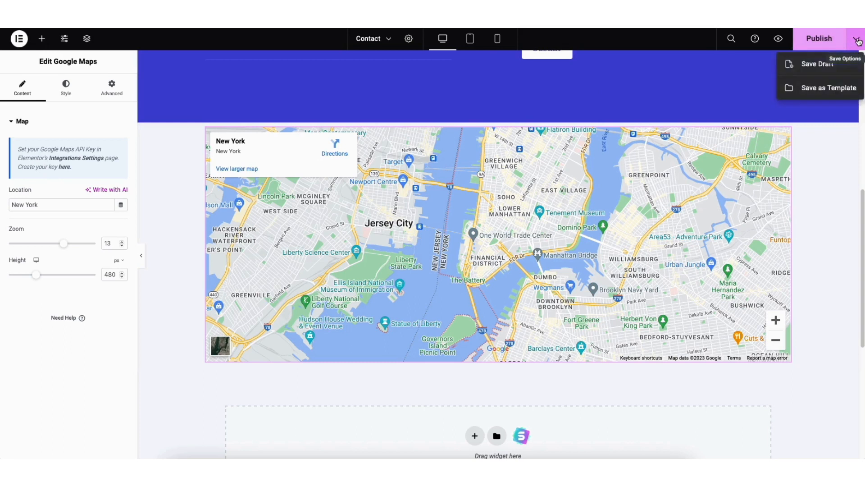
{"action": "left_click", "coordinate": [830, 66]}
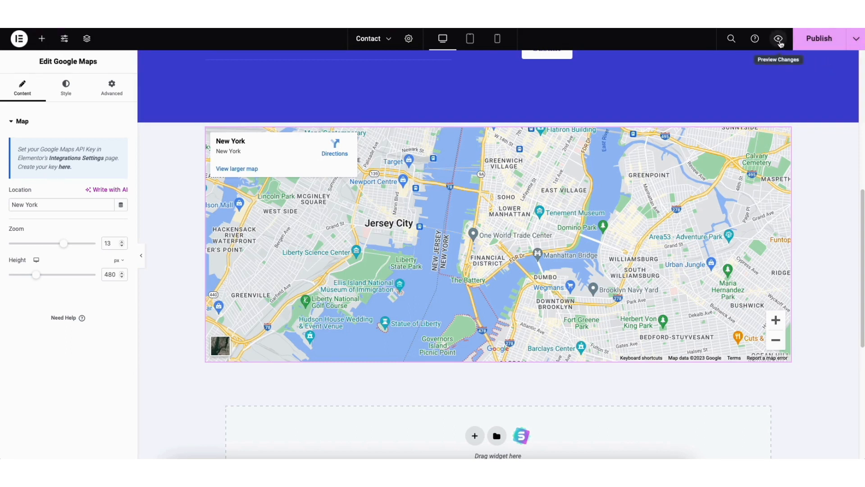
{"action": "left_click", "coordinate": [779, 39]}
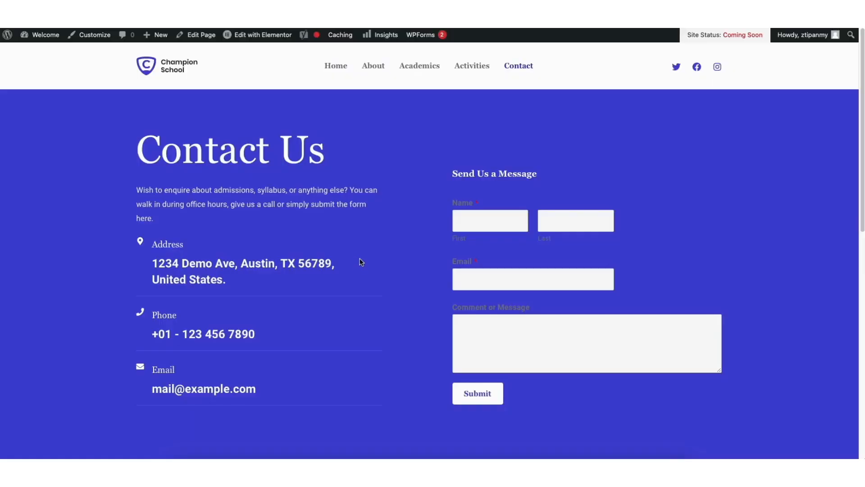
Step: Return to the Contact page in Elementor, reopen the New York map's settings and open the guide for creating a Google Maps API key
{"action": "mouse_move", "coordinate": [264, 39]}
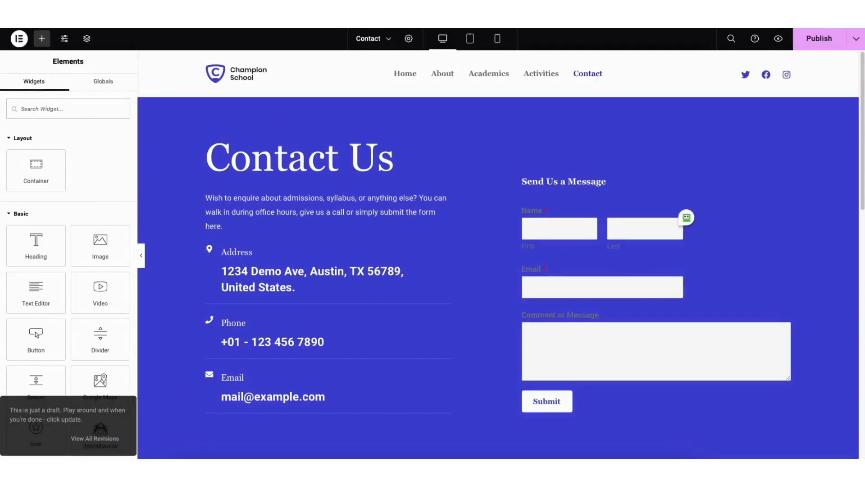
{"action": "mouse_move", "coordinate": [863, 111]}
{"action": "left_mouse_down"}
{"action": "mouse_move", "coordinate": [857, 285]}
{"action": "mouse_move", "coordinate": [853, 251]}
{"action": "left_mouse_up"}
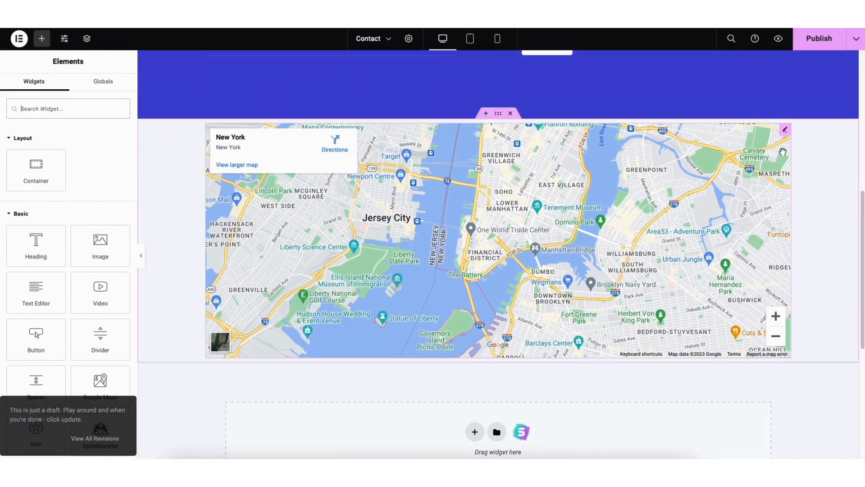
{"action": "left_click", "coordinate": [785, 135]}
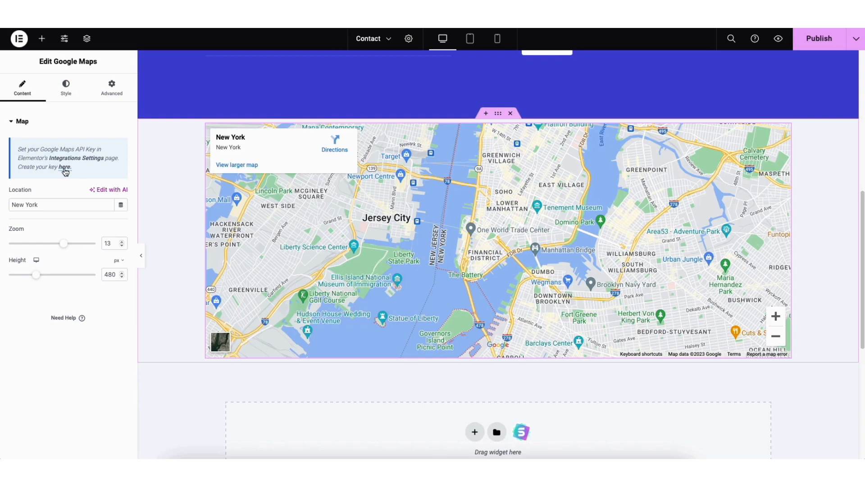
{"action": "left_click", "coordinate": [64, 168]}
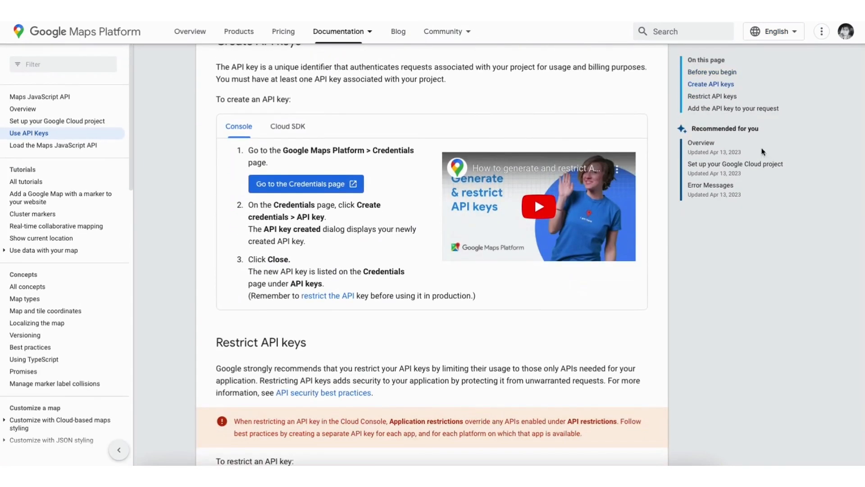
Step: Go to the Google Maps Platform credentials page and set up a new project named Demo1 with No organization as its location
{"action": "left_click", "coordinate": [285, 185]}
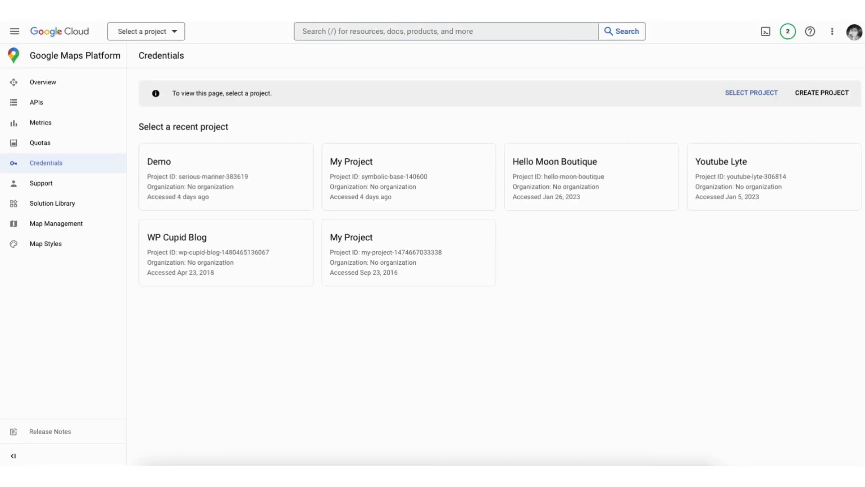
{"action": "left_click", "coordinate": [824, 92]}
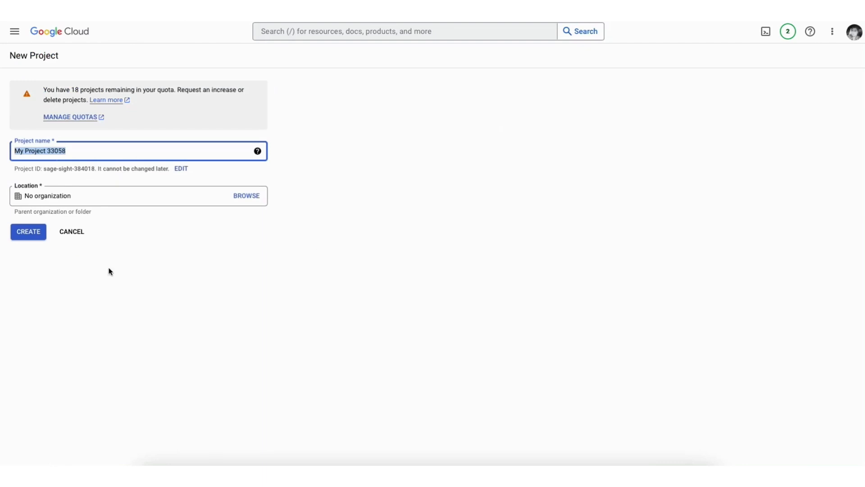
{"action": "type", "text": "Demo1"}
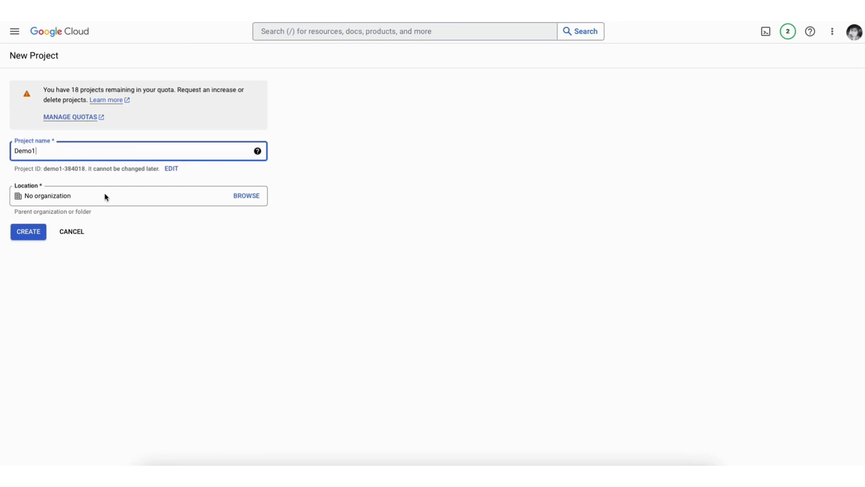
{"action": "left_click", "coordinate": [105, 197]}
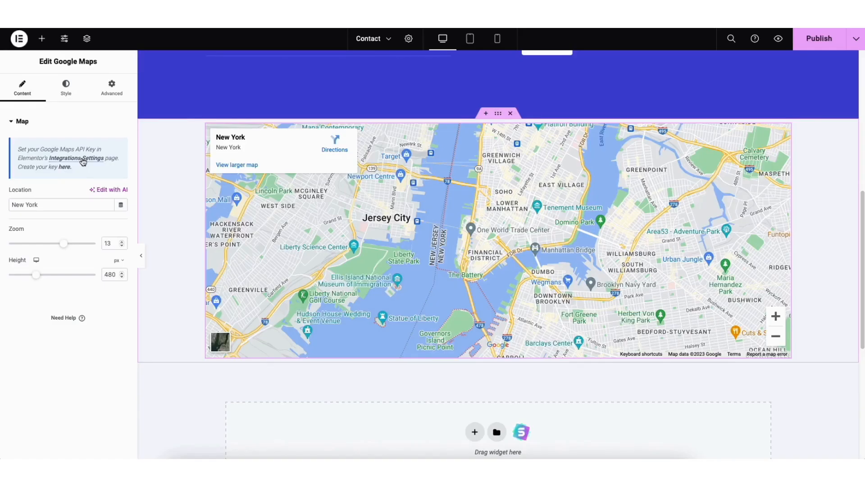
Step: Open Elementor's Integrations Settings for the map's API key, and check the saving options for the Home page in Elementor
{"action": "left_click", "coordinate": [83, 158]}
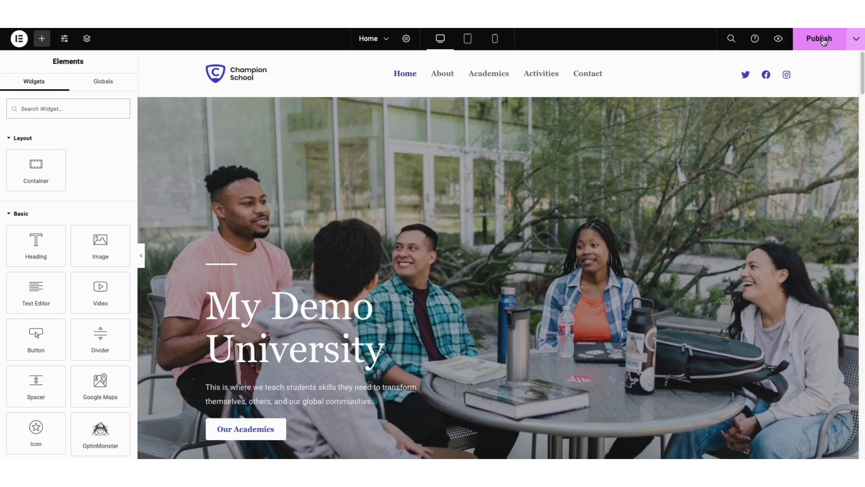
{"action": "left_click", "coordinate": [857, 41]}
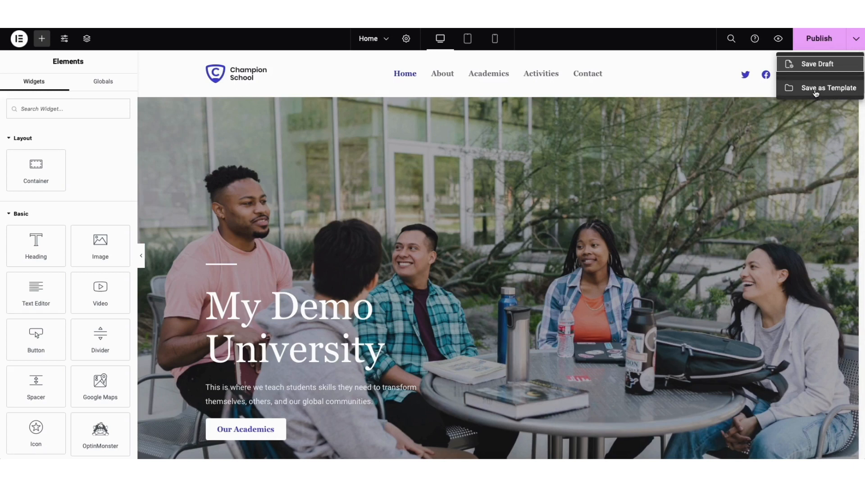
{"action": "left_click", "coordinate": [743, 60]}
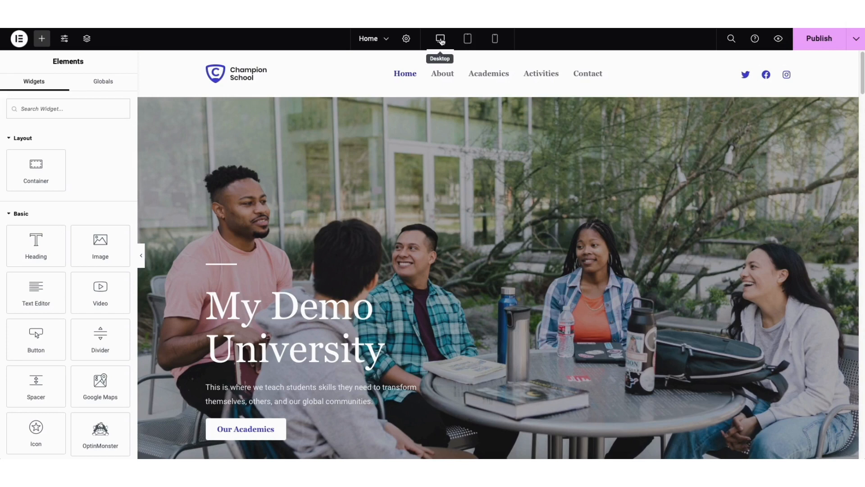
Step: Preview the Home page in the tablet and mobile layouts, and return to the desktop layout
{"action": "left_click", "coordinate": [469, 42]}
{"action": "scroll", "coordinate": [690, 113], "scroll_direction": "down", "scroll_amount": 10}
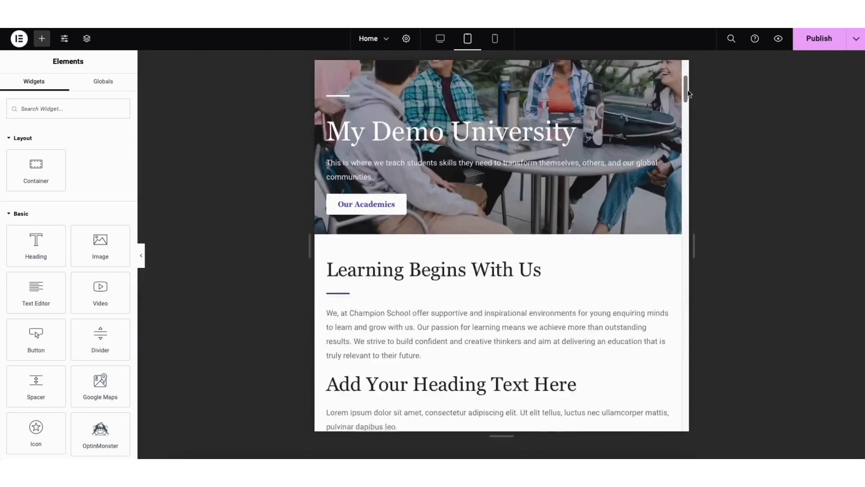
{"action": "scroll", "coordinate": [693, 113], "scroll_direction": "up", "scroll_amount": 10}
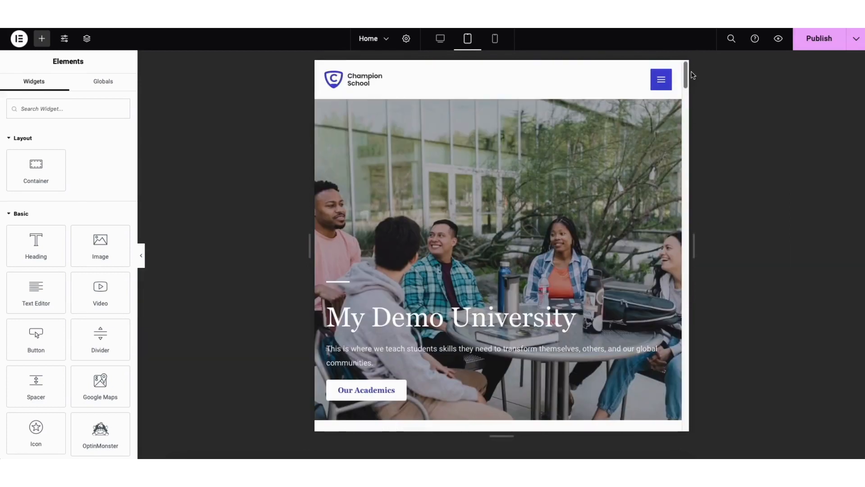
{"action": "left_click", "coordinate": [496, 40]}
{"action": "scroll", "coordinate": [593, 120], "scroll_direction": "down", "scroll_amount": 8}
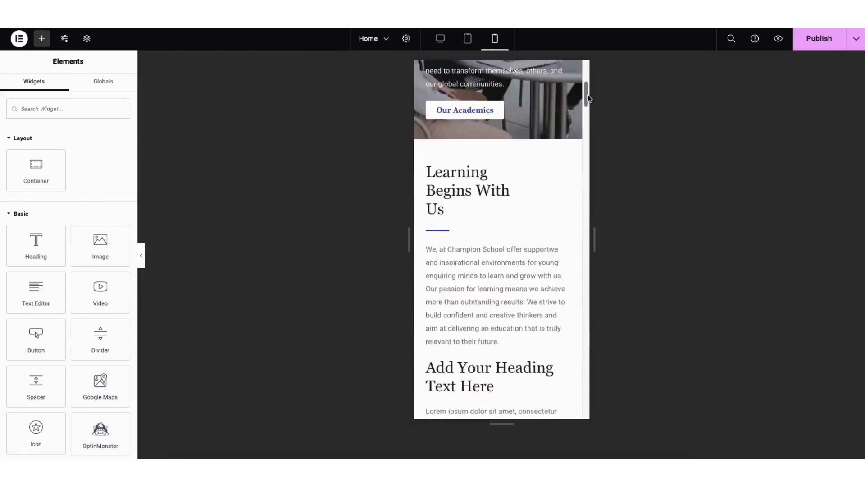
{"action": "scroll", "coordinate": [592, 120], "scroll_direction": "up", "scroll_amount": 8}
{"action": "left_click", "coordinate": [440, 39]}
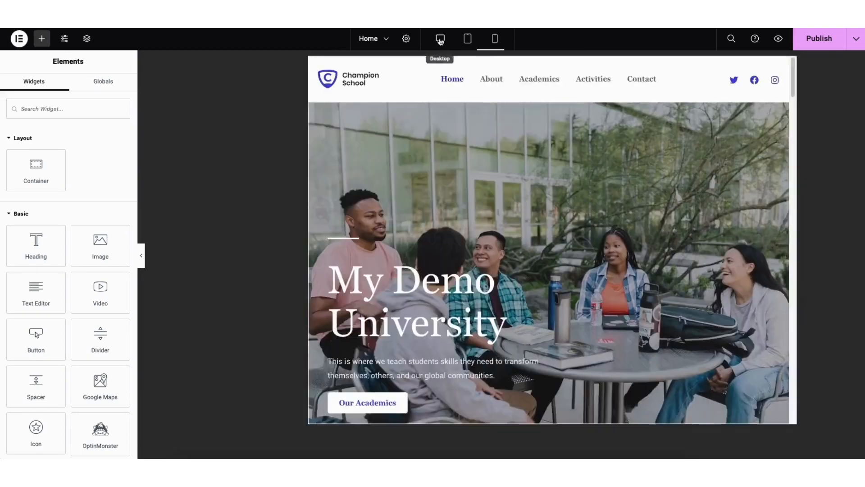
Step: Look over Elementor's Site Settings and the Home page's history of actions and revisions
{"action": "left_click", "coordinate": [66, 43]}
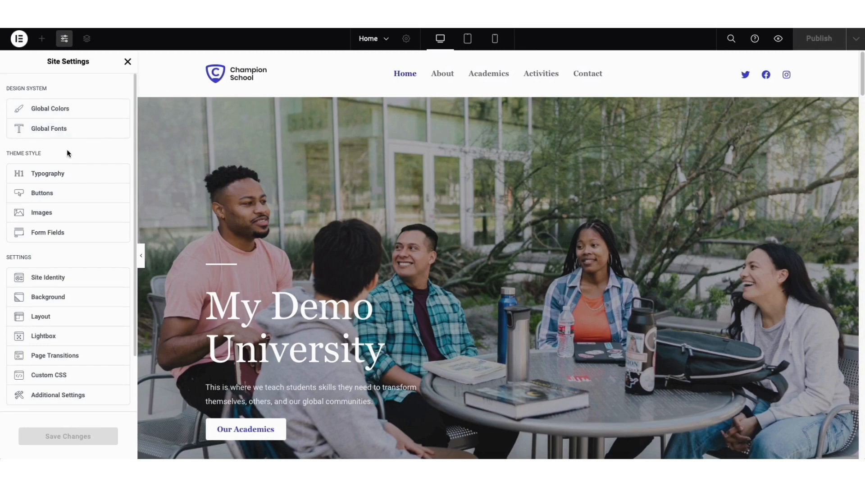
{"action": "left_click", "coordinate": [127, 62]}
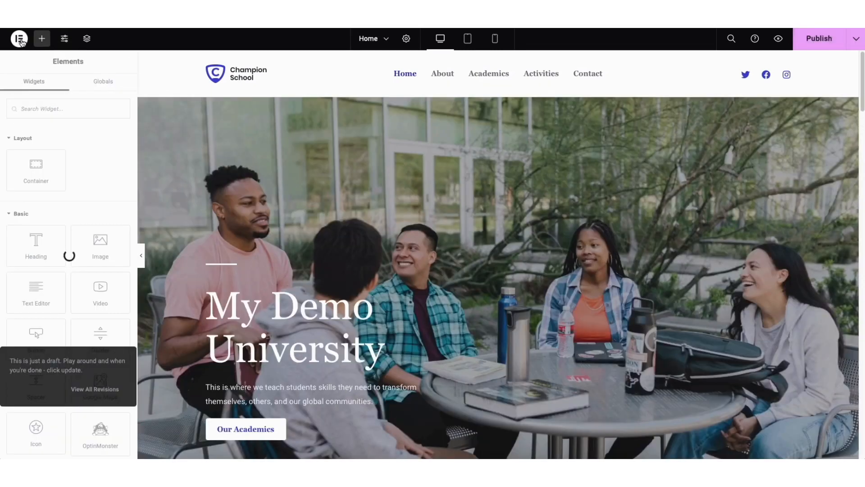
{"action": "left_click", "coordinate": [21, 41]}
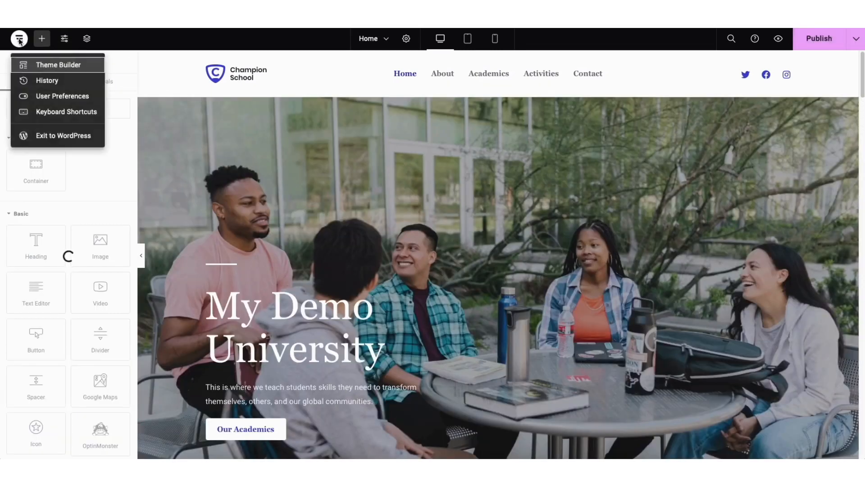
{"action": "left_click", "coordinate": [43, 79]}
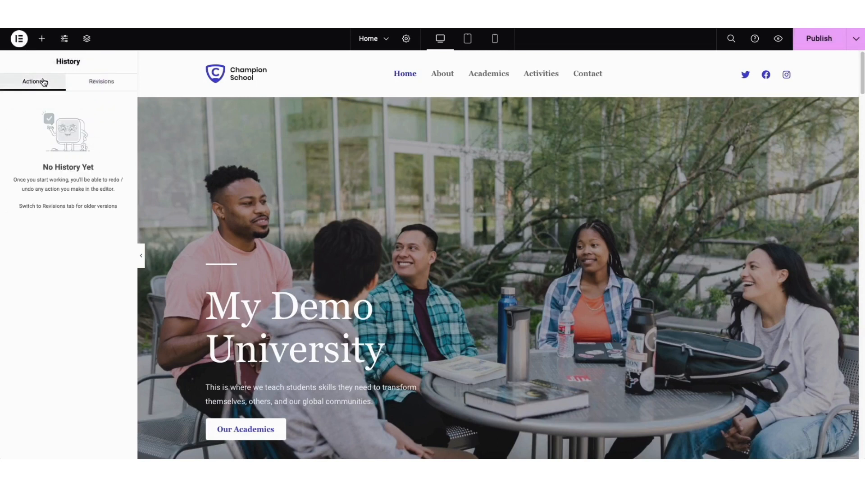
{"action": "left_click", "coordinate": [106, 82]}
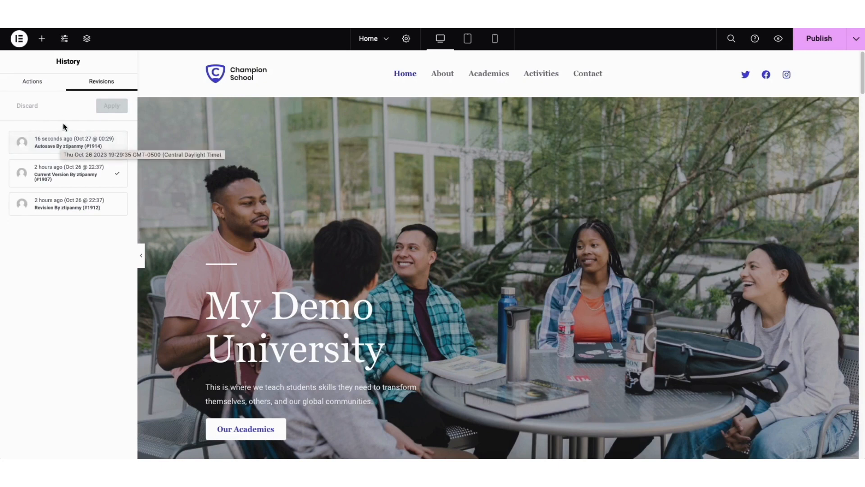
{"action": "left_click", "coordinate": [19, 39]}
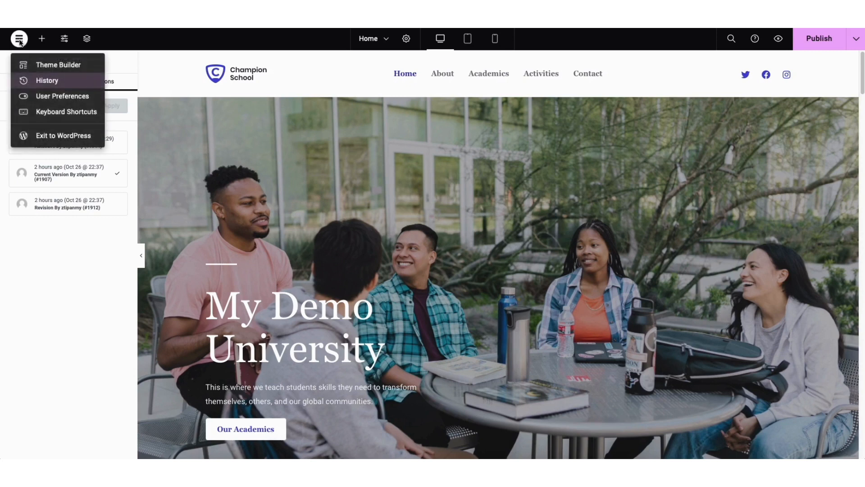
{"action": "left_click", "coordinate": [190, 247]}
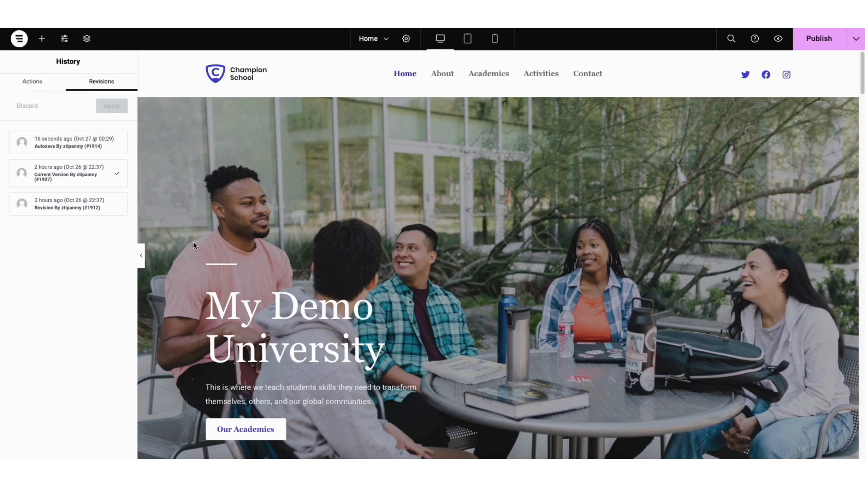
Step: Leave Elementor for the live Home page and go to the WordPress dashboard
{"action": "key", "text": "alt+Left"}
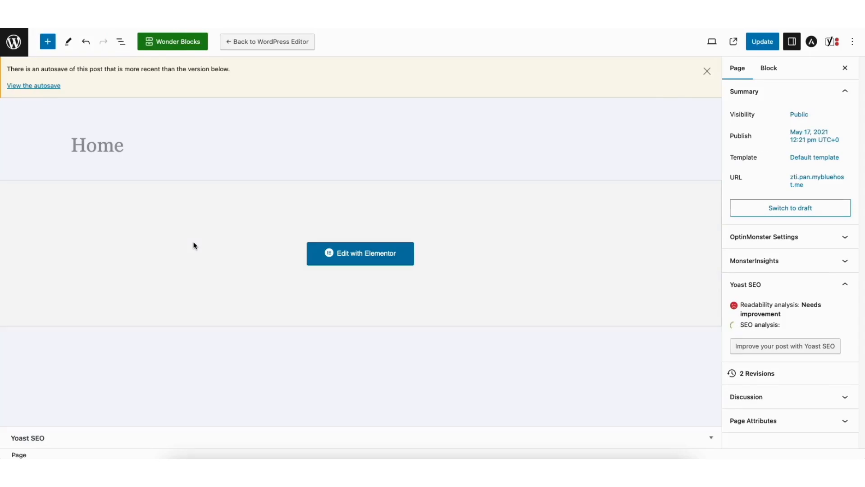
{"action": "left_click", "coordinate": [14, 42]}
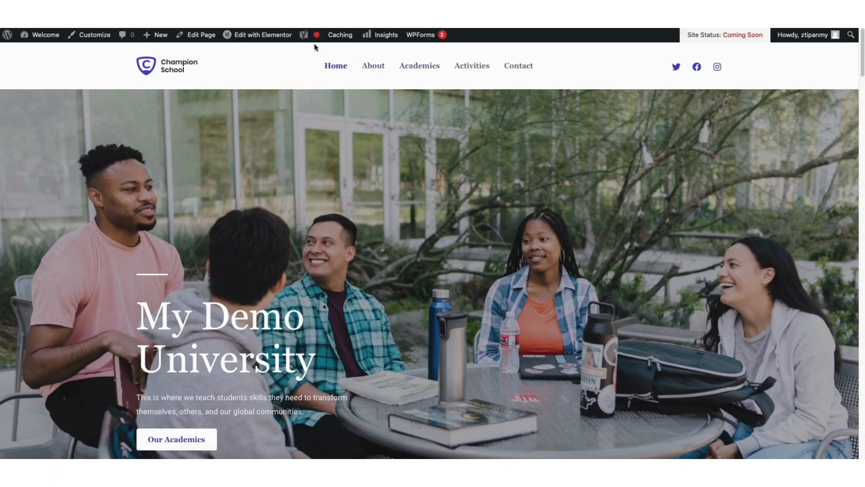
{"action": "mouse_move", "coordinate": [259, 36]}
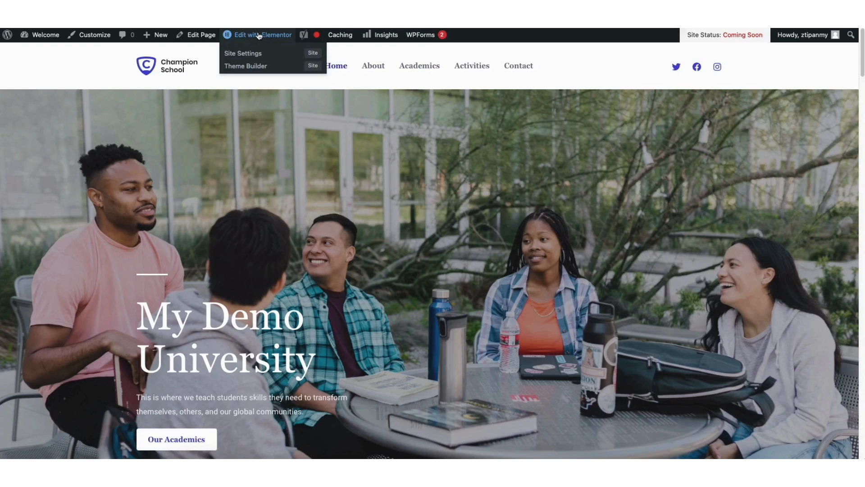
{"action": "mouse_move", "coordinate": [45, 38]}
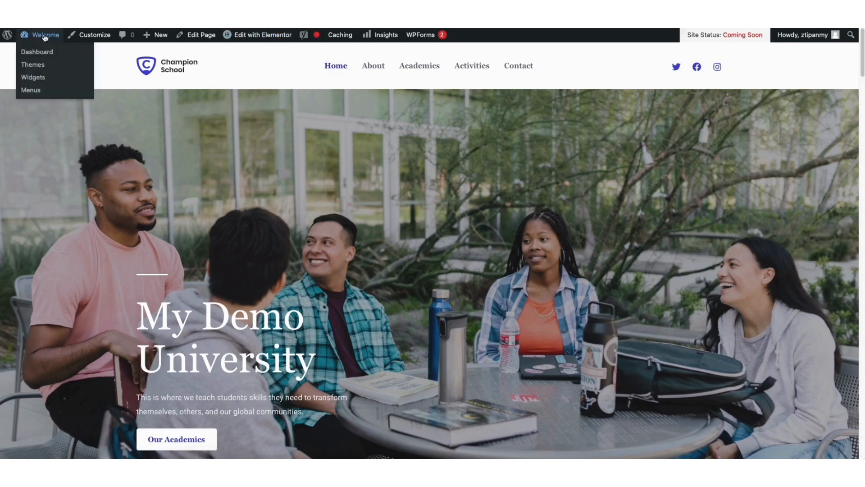
{"action": "left_click", "coordinate": [43, 55]}
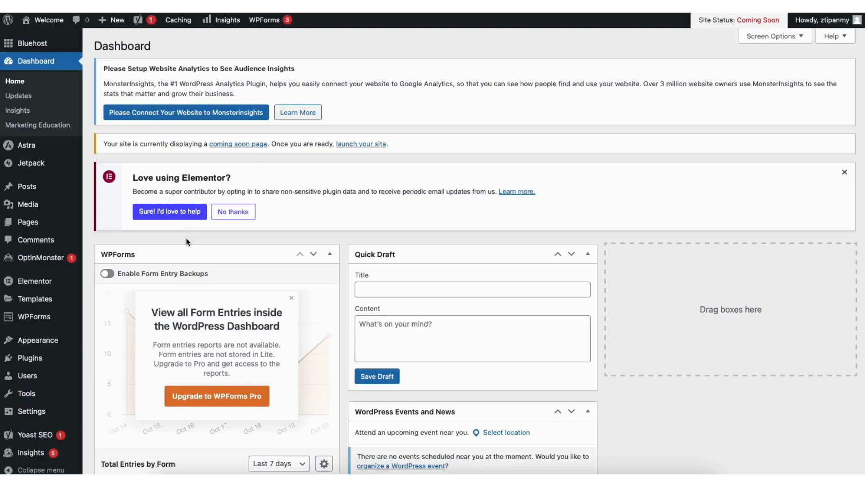
Step: View the list of all pages and browse the images in the Media Library
{"action": "mouse_move", "coordinate": [37, 226]}
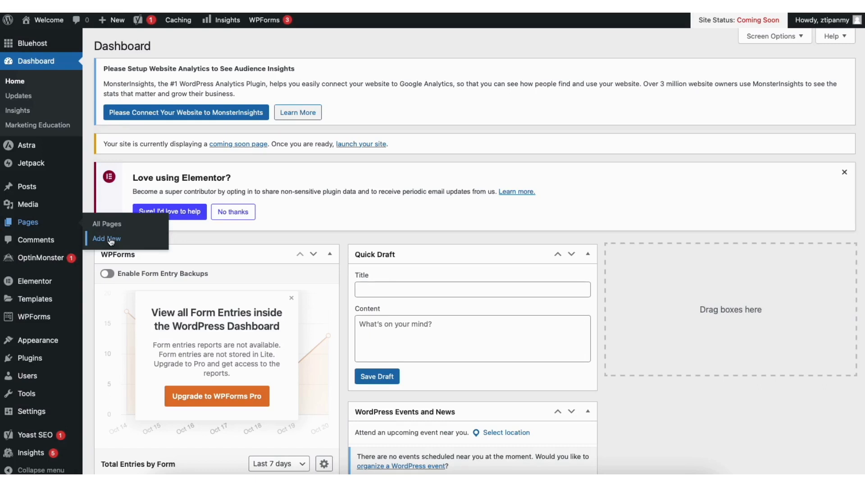
{"action": "left_click", "coordinate": [112, 224]}
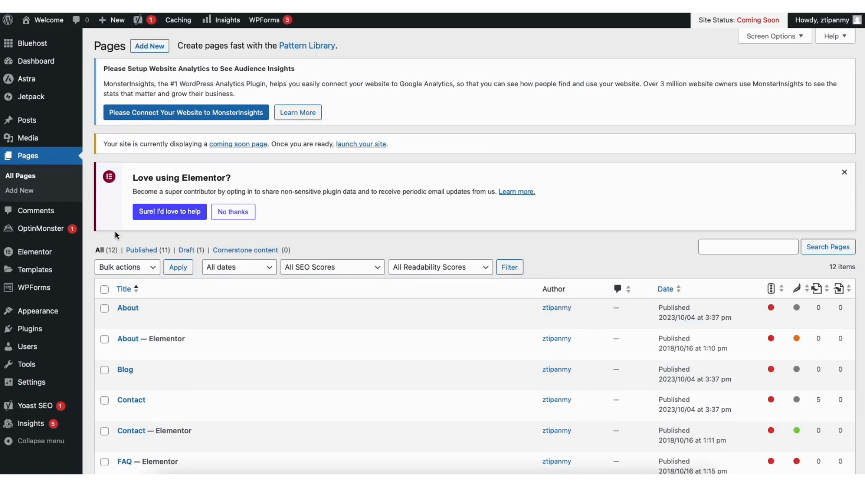
{"action": "mouse_move", "coordinate": [25, 142]}
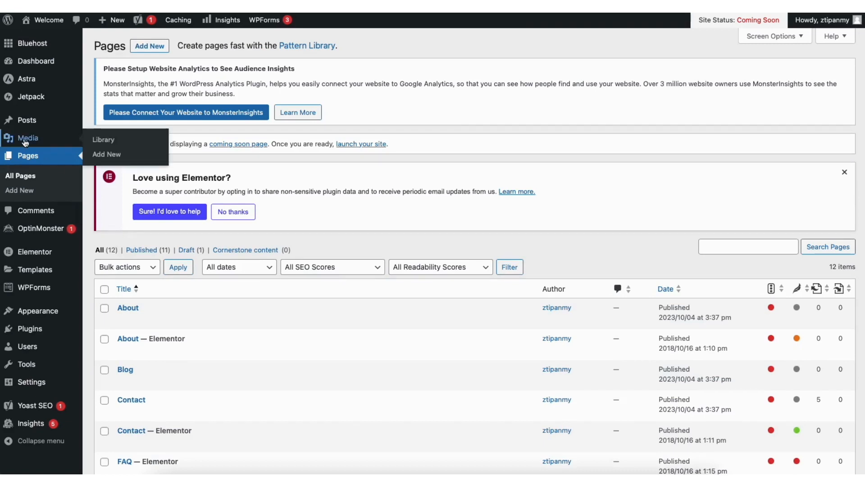
{"action": "left_click", "coordinate": [110, 139]}
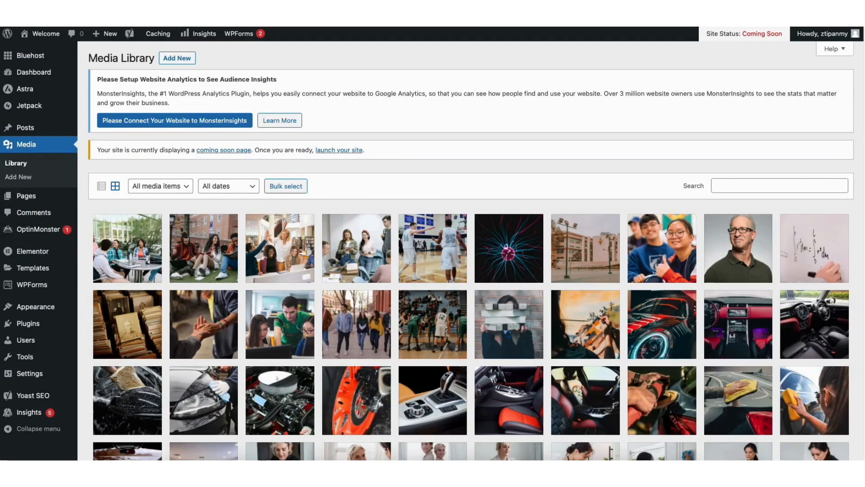
{"action": "scroll", "coordinate": [320, 170], "scroll_direction": "down", "scroll_amount": 5}
{"action": "scroll", "coordinate": [320, 85], "scroll_direction": "up", "scroll_amount": 5}
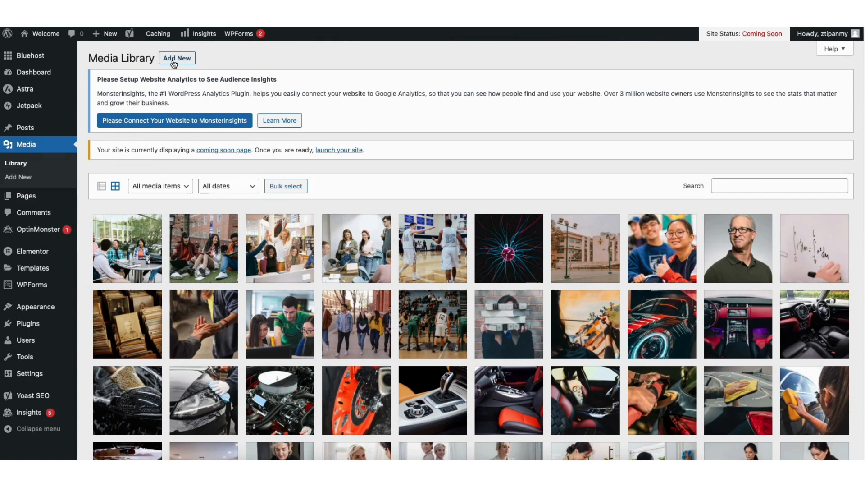
Step: View the list of all posts and the moderation options for the comment on the Hello world! post
{"action": "mouse_move", "coordinate": [31, 128]}
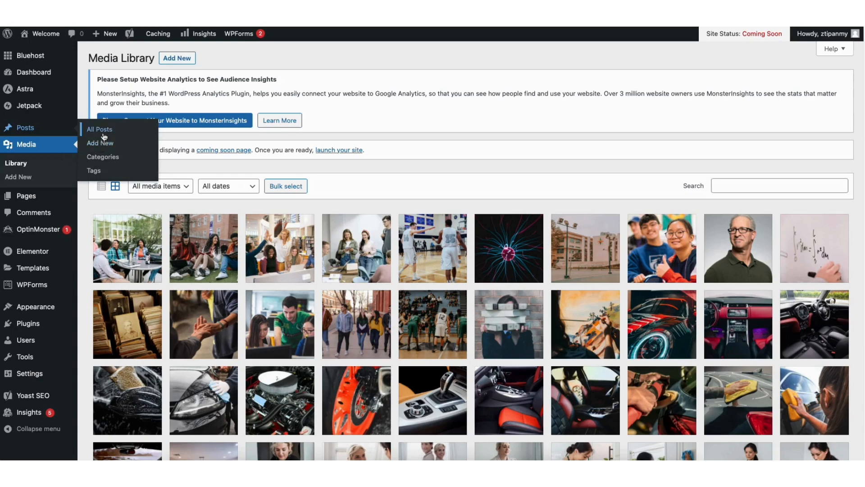
{"action": "left_click", "coordinate": [105, 130]}
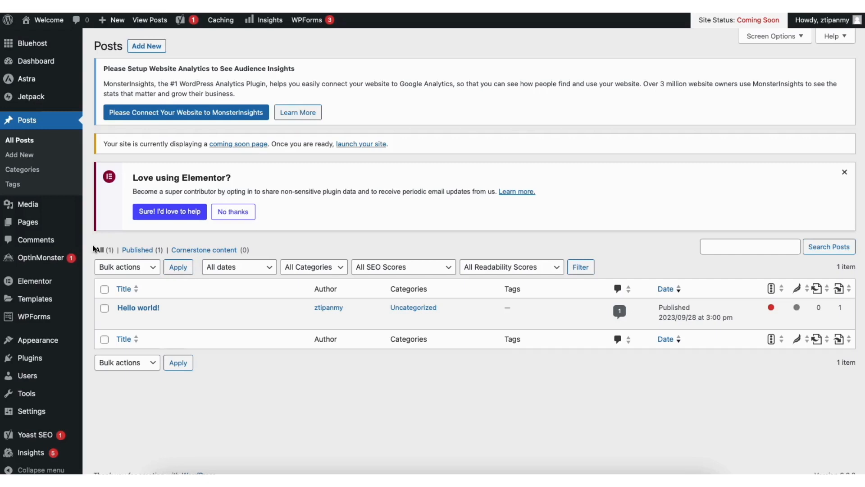
{"action": "left_click", "coordinate": [44, 242]}
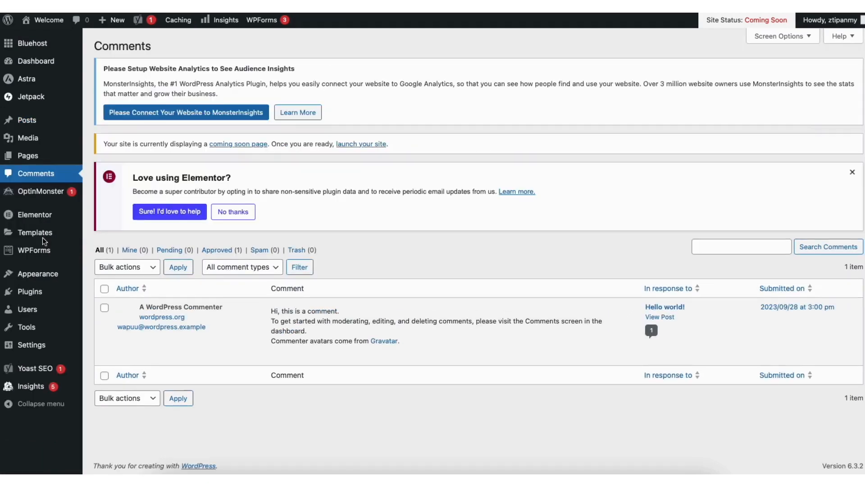
{"action": "mouse_move", "coordinate": [45, 243]}
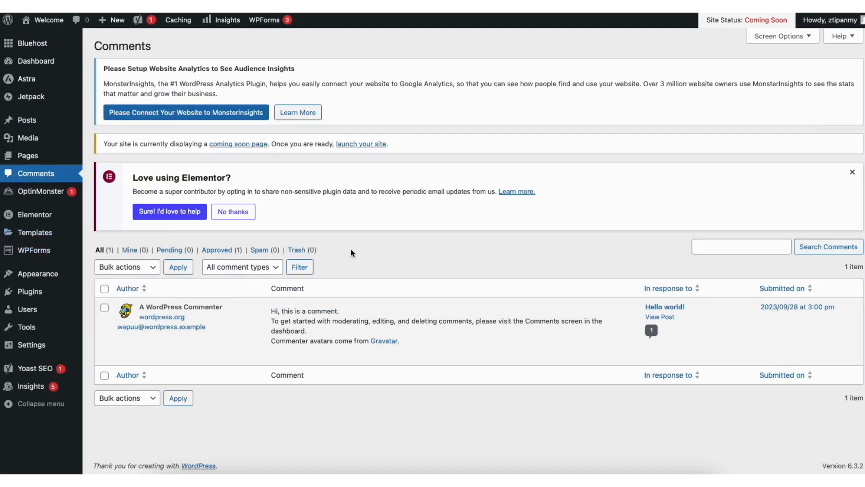
{"action": "mouse_move", "coordinate": [321, 361]}
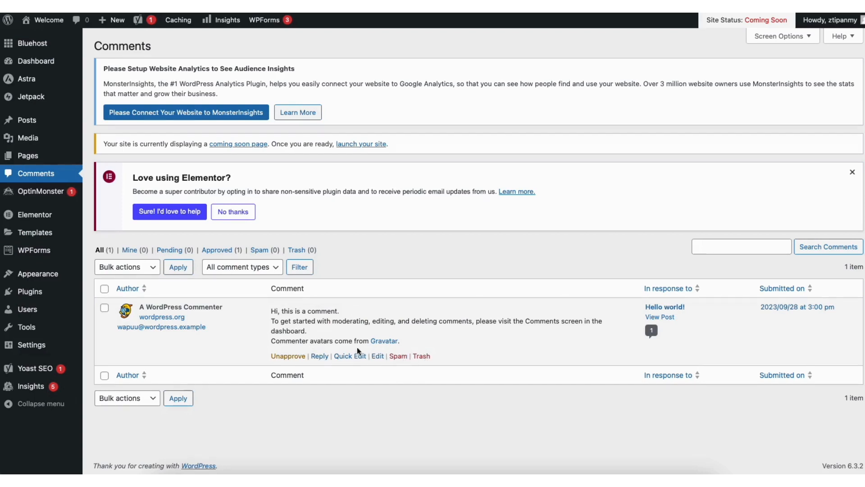
Step: Browse the featured plugins available for adding to the site
{"action": "mouse_move", "coordinate": [31, 294]}
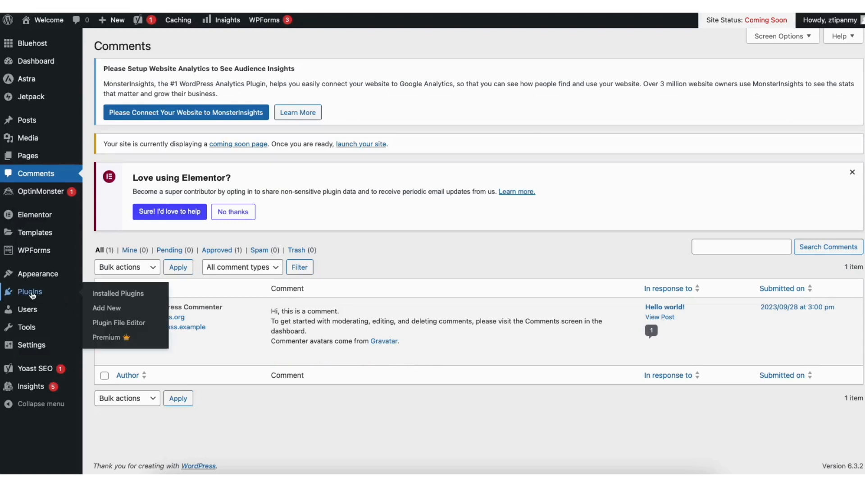
{"action": "left_click", "coordinate": [112, 309]}
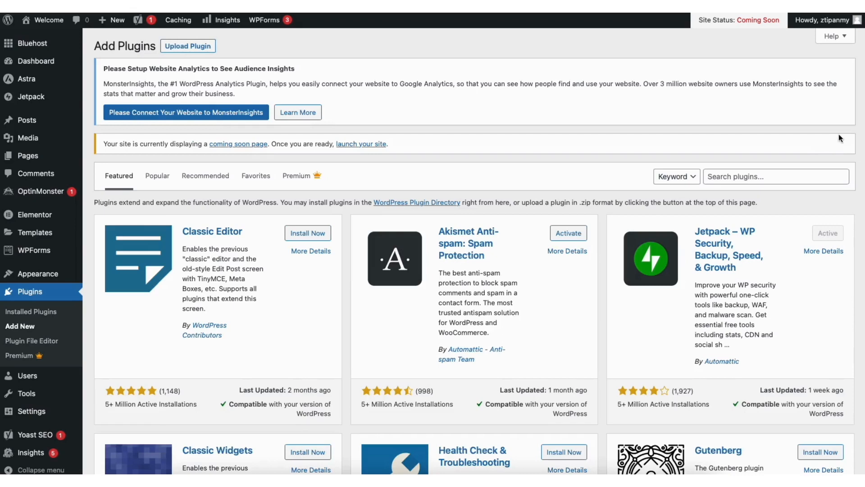
{"action": "scroll", "coordinate": [722, 176], "scroll_direction": "down", "scroll_amount": 3}
{"action": "scroll", "coordinate": [473, 251], "scroll_direction": "down", "scroll_amount": 2}
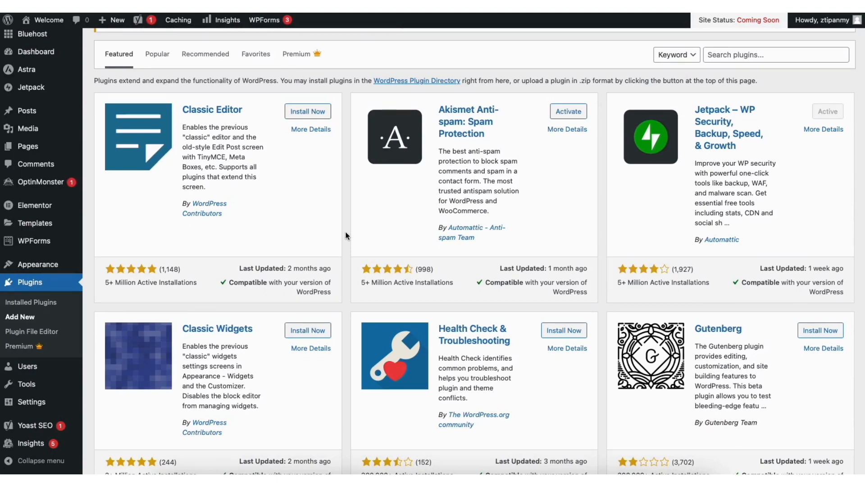
Step: Open the site's menu editor and show the structure and settings of the Primary menu
{"action": "mouse_move", "coordinate": [52, 267]}
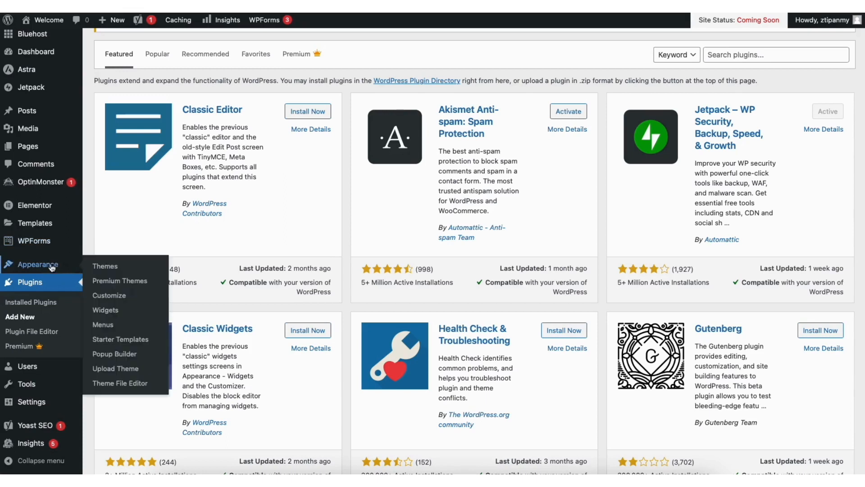
{"action": "left_click", "coordinate": [103, 326]}
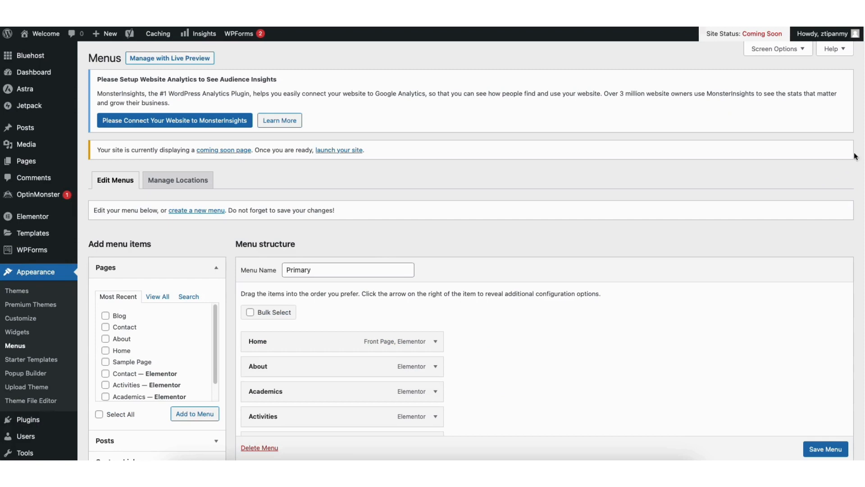
{"action": "scroll", "coordinate": [374, 169], "scroll_direction": "down", "scroll_amount": 4}
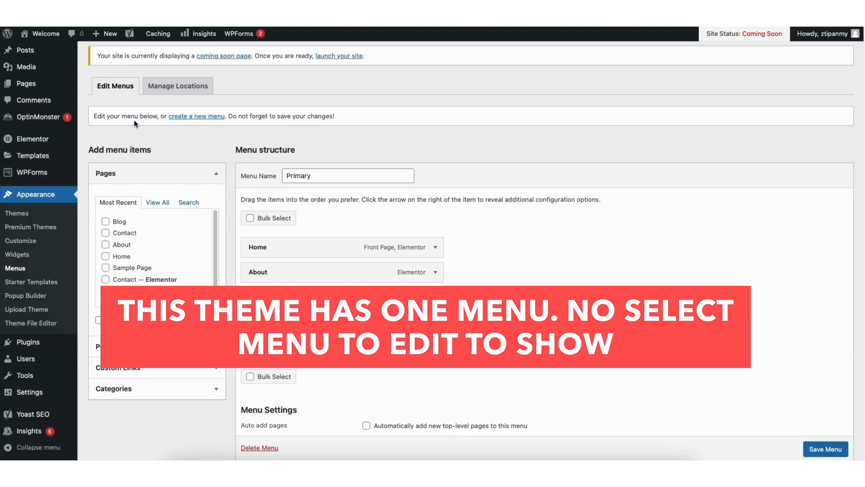
Step: Add Sample Page to the Primary menu between Activities and Contact, and look at the About item's options
{"action": "left_click", "coordinate": [105, 267]}
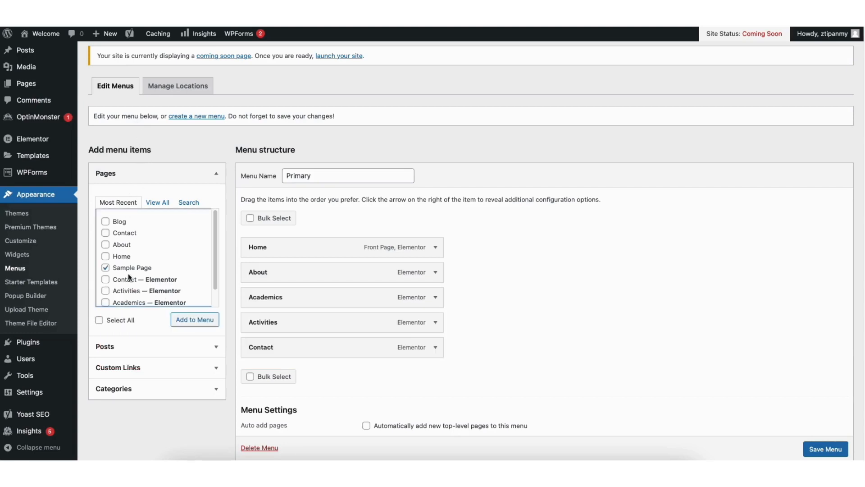
{"action": "left_click", "coordinate": [184, 319]}
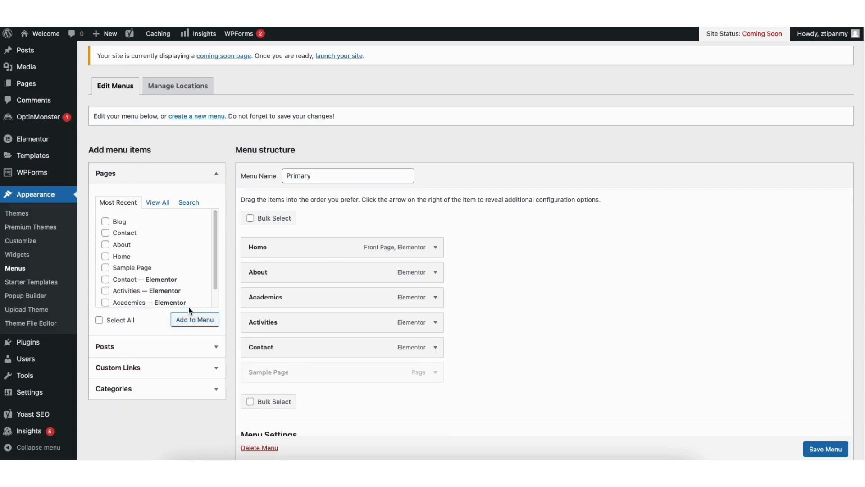
{"action": "left_click_drag", "start_coordinate": [259, 365], "coordinate": [264, 347]}
{"action": "left_click", "coordinate": [436, 273]}
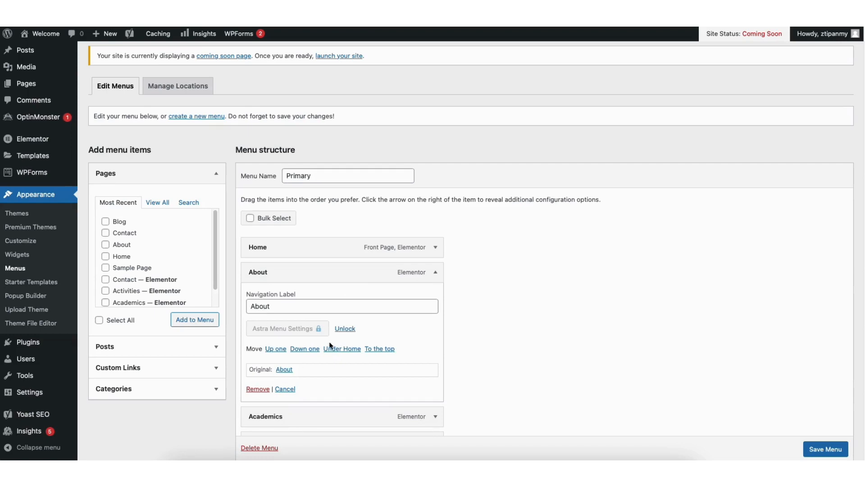
{"action": "left_click", "coordinate": [434, 273]}
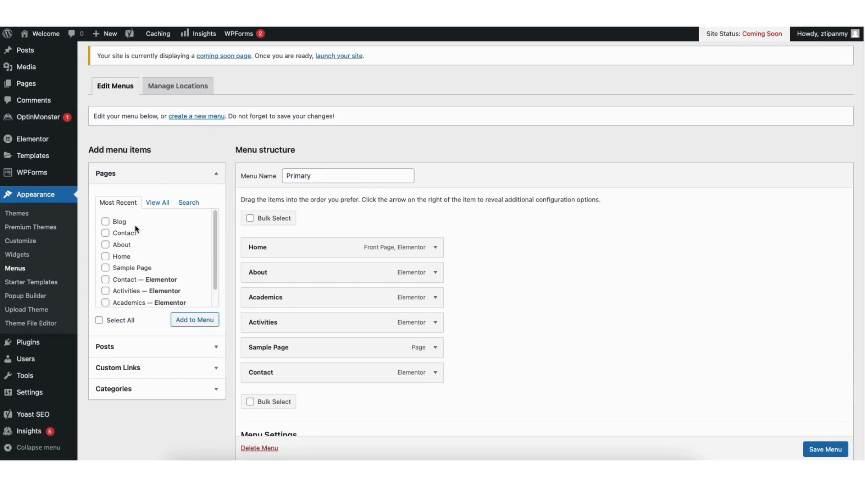
Step: Add a second Sample Page to the Primary menu, nest both Sample Page items under Academics, and save the menu
{"action": "left_click", "coordinate": [105, 268]}
{"action": "left_click", "coordinate": [198, 321]}
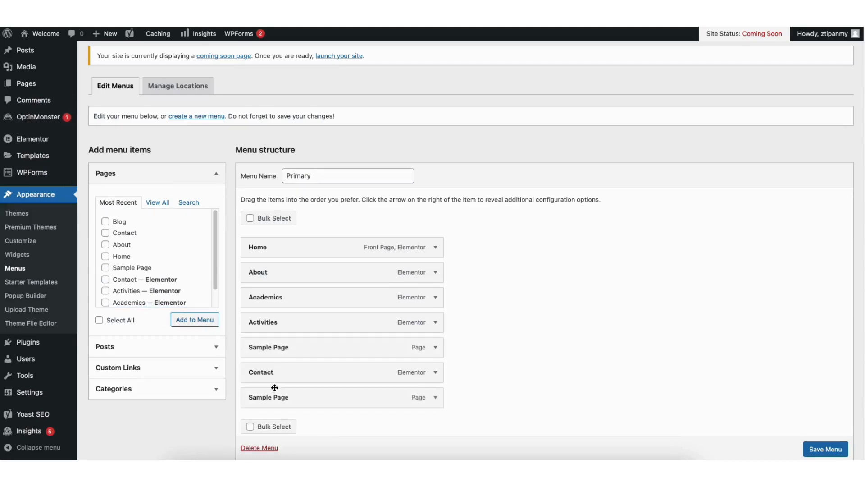
{"action": "left_click_drag", "start_coordinate": [280, 399], "coordinate": [293, 325]}
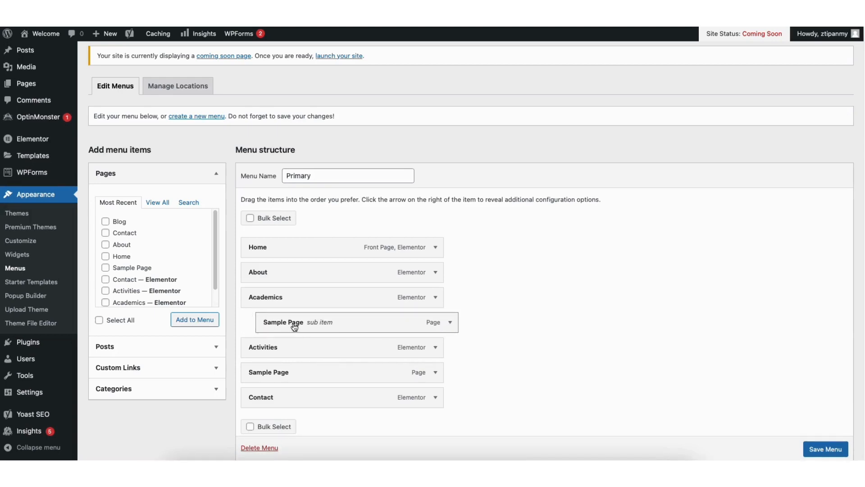
{"action": "left_click_drag", "start_coordinate": [283, 375], "coordinate": [301, 347]}
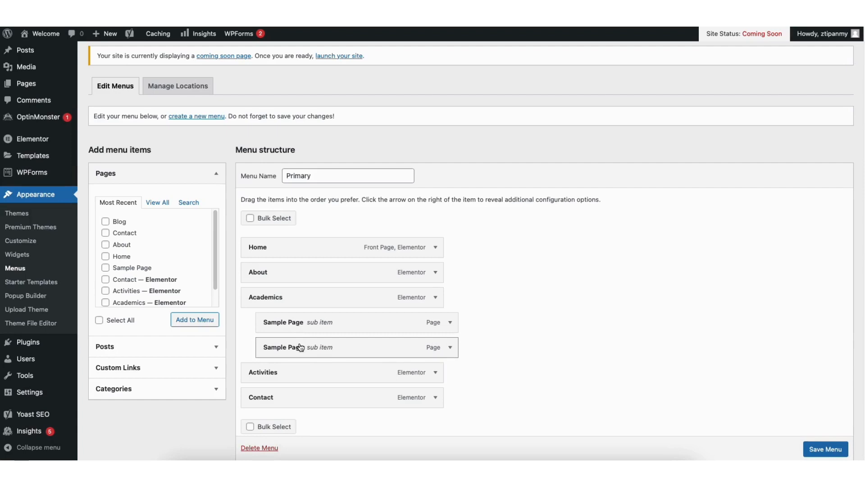
{"action": "left_click", "coordinate": [825, 449]}
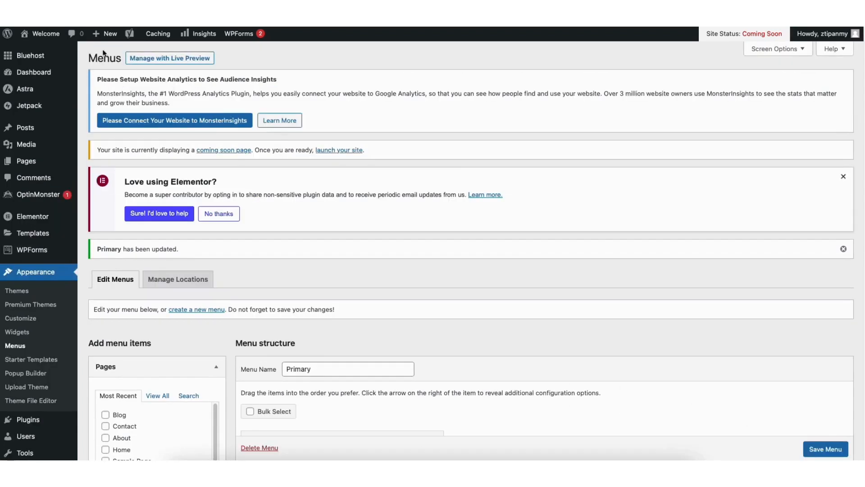
Step: Visit the site's front end and check the submenu under Academics in the header
{"action": "mouse_move", "coordinate": [46, 33]}
{"action": "left_click", "coordinate": [35, 51]}
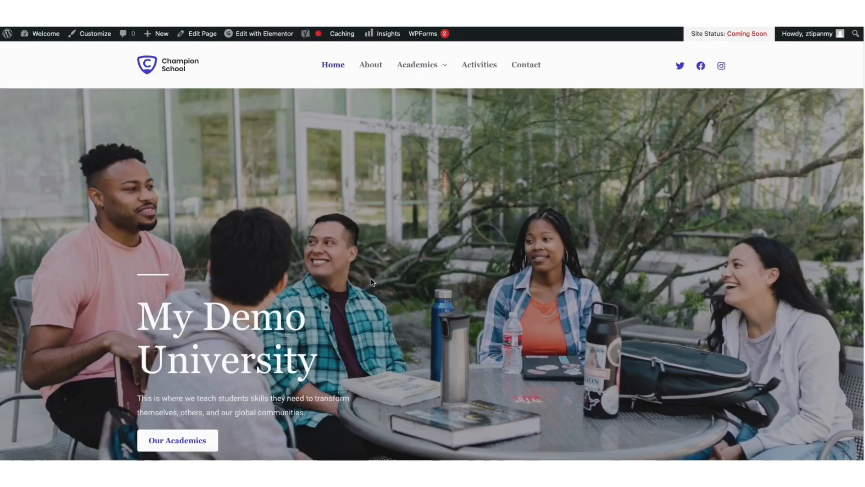
{"action": "mouse_move", "coordinate": [409, 67]}
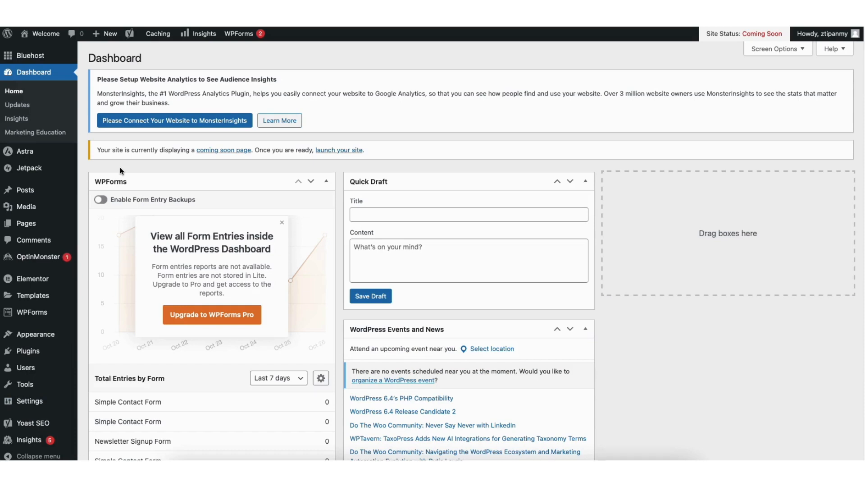
Step: Open the footer builder in the theme customizer and browse the blocks available for the footer logo's Widget 4
{"action": "mouse_move", "coordinate": [28, 338]}
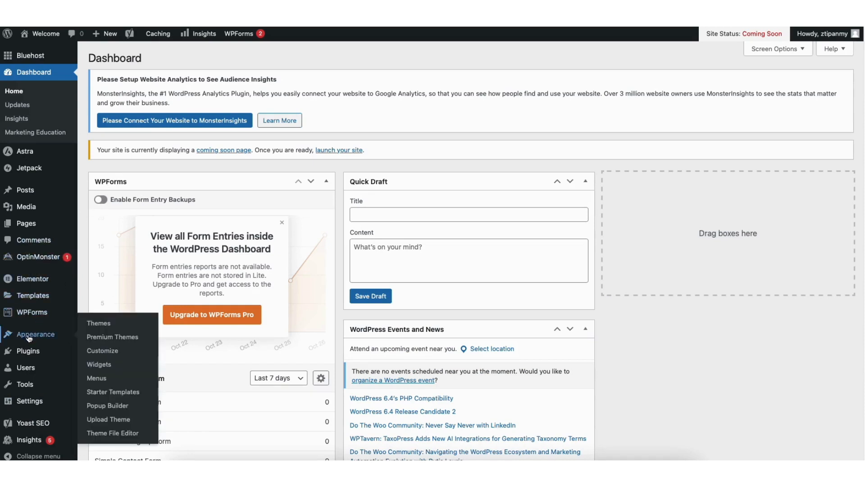
{"action": "left_click", "coordinate": [103, 350]}
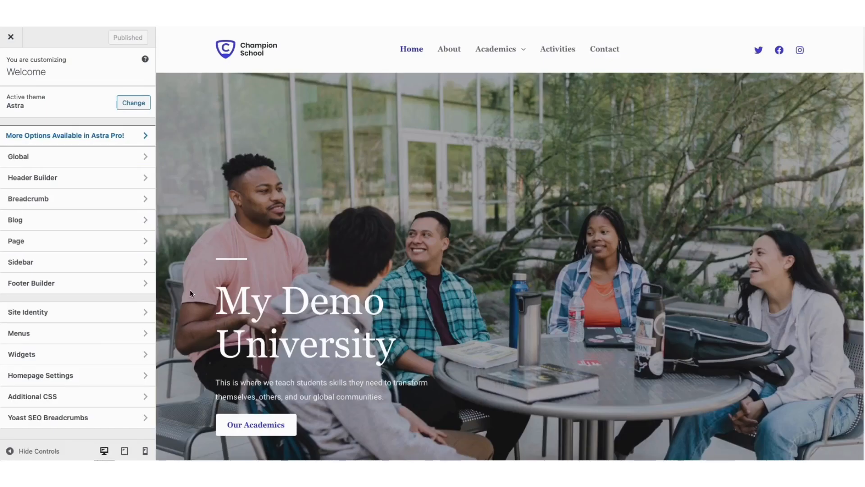
{"action": "left_click", "coordinate": [126, 284]}
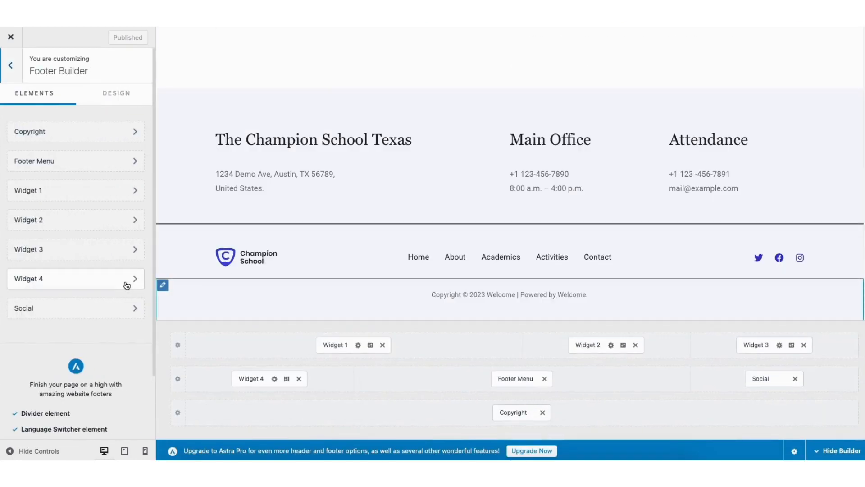
{"action": "left_click", "coordinate": [223, 258]}
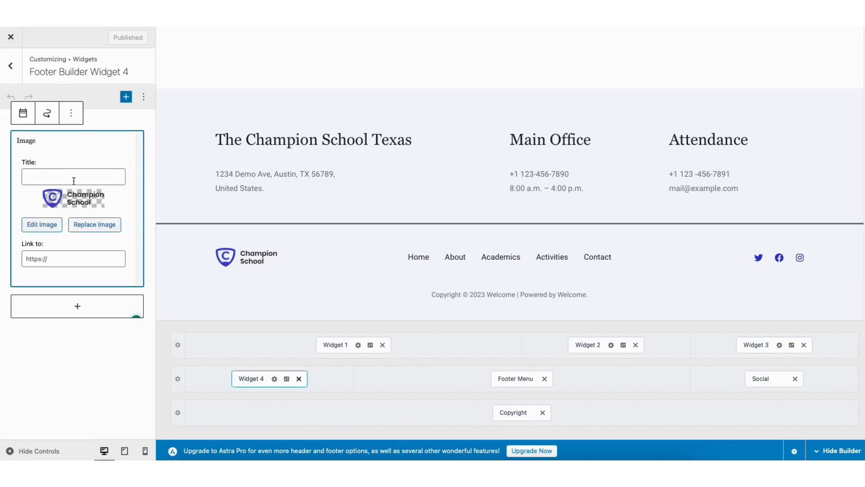
{"action": "left_click", "coordinate": [78, 307]}
{"action": "left_click_drag", "start_coordinate": [167, 337], "coordinate": [166, 377]}
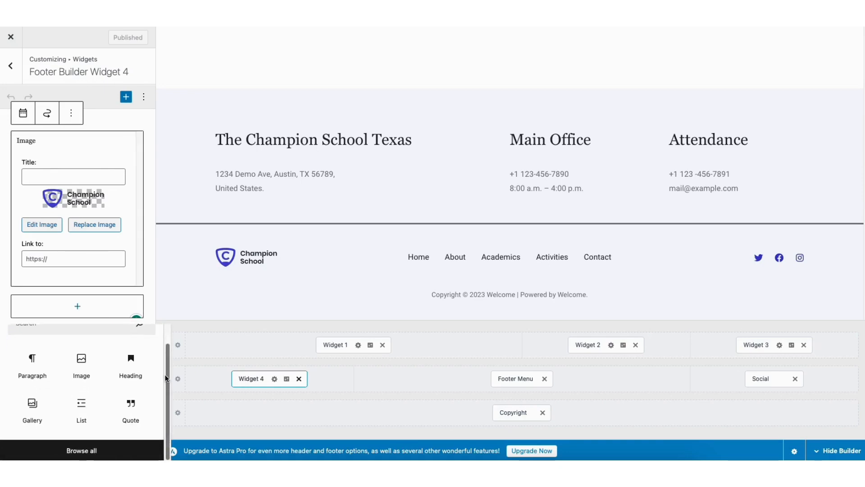
Step: View the settings of footer Widget 1 and the general and design options of the footer's social icons
{"action": "left_click", "coordinate": [371, 346]}
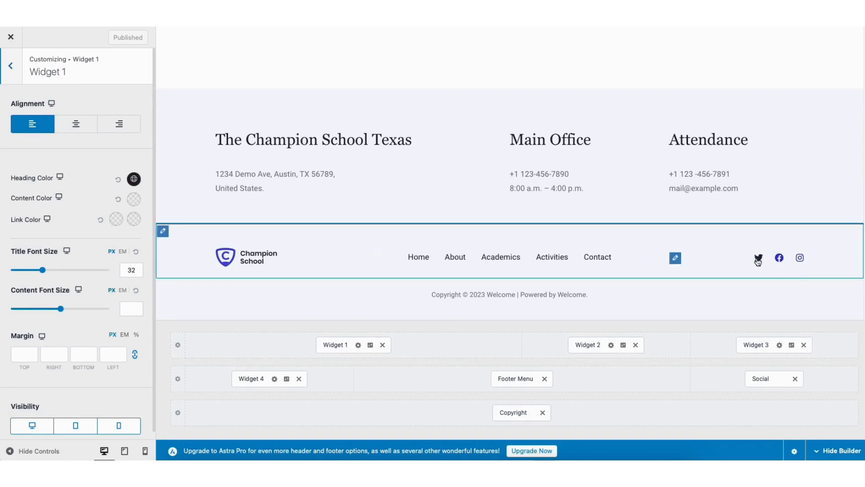
{"action": "left_click", "coordinate": [675, 257]}
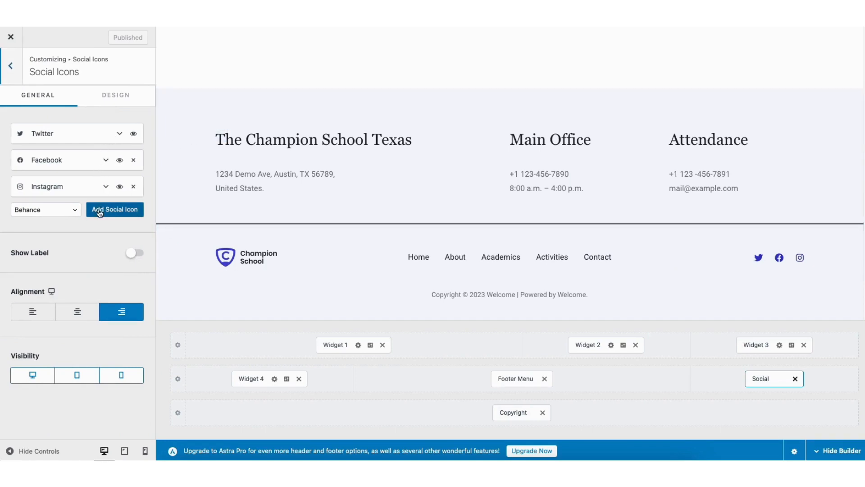
{"action": "left_click", "coordinate": [123, 97]}
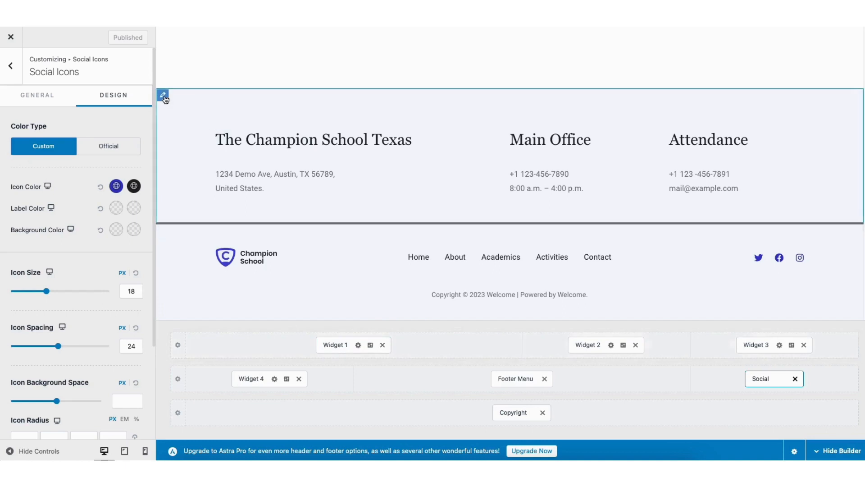
Step: Switch the Above Footer row to 2 columns and back to 3, and view the elements available for its empty third column
{"action": "left_click", "coordinate": [164, 95]}
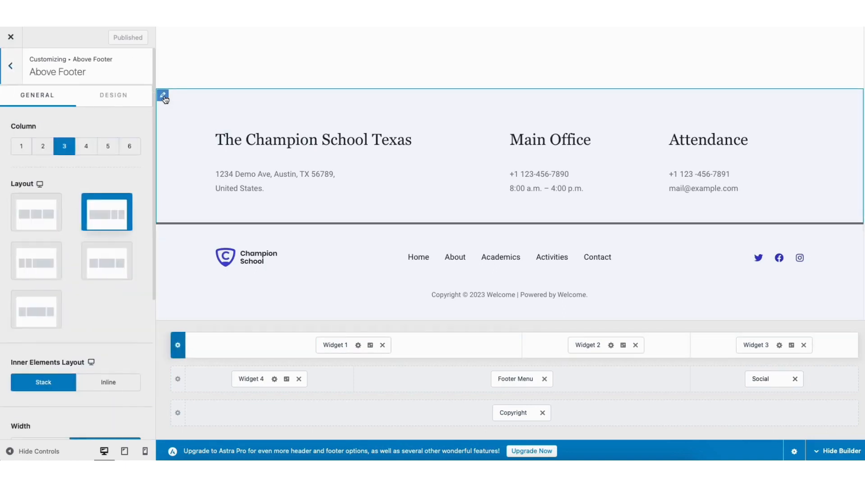
{"action": "left_click", "coordinate": [43, 147]}
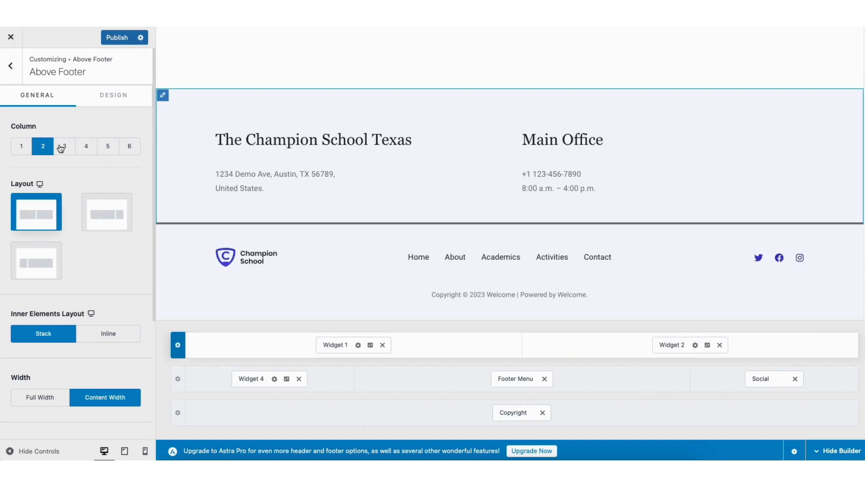
{"action": "left_click", "coordinate": [64, 147]}
{"action": "left_click", "coordinate": [747, 346]}
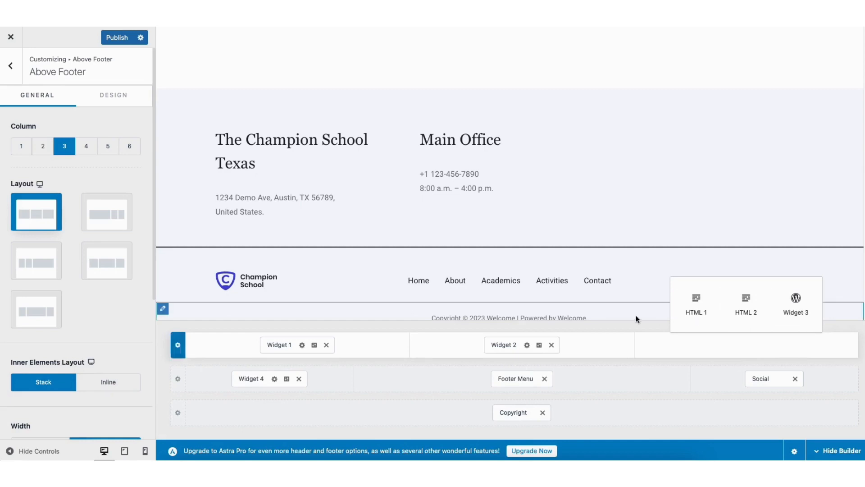
{"action": "left_click", "coordinate": [11, 66]}
{"action": "left_click", "coordinate": [12, 67]}
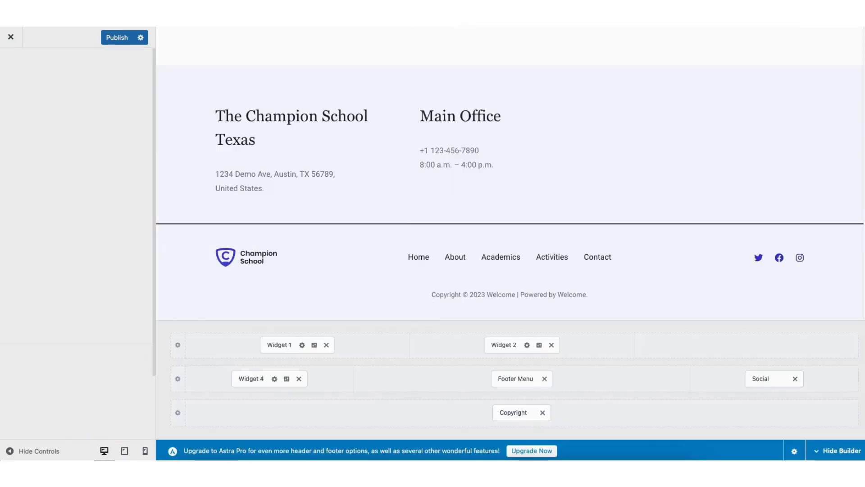
Step: Remove the Social element from the header, and try the Primary Menu in the right-hand area before returning it to the center
{"action": "scroll", "coordinate": [509, 173], "scroll_direction": "up", "scroll_amount": 20}
{"action": "scroll", "coordinate": [658, 72], "scroll_direction": "up", "scroll_amount": 10}
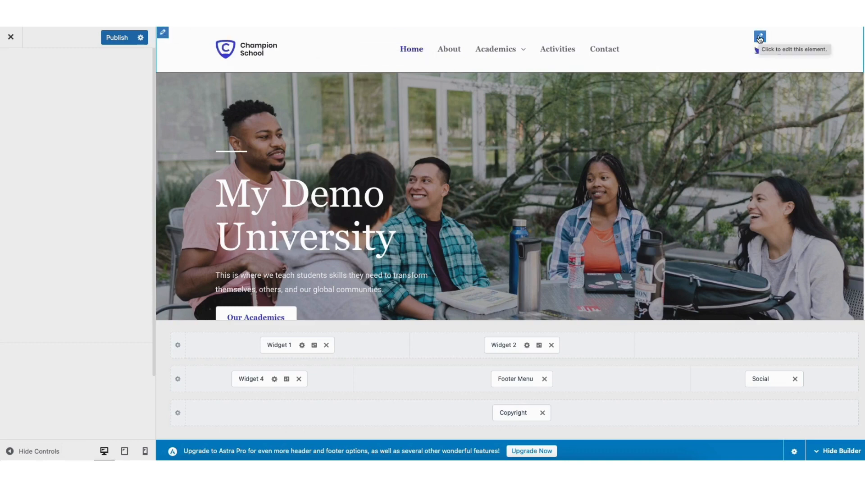
{"action": "left_click", "coordinate": [760, 37]}
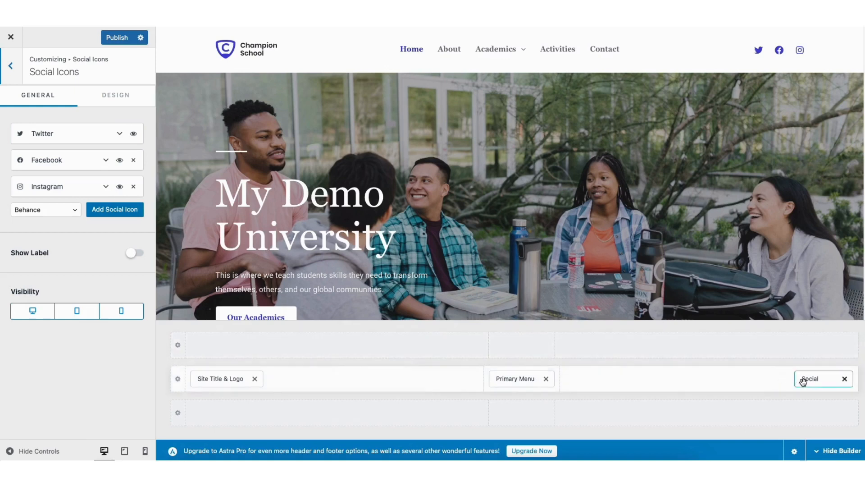
{"action": "left_click", "coordinate": [845, 379]}
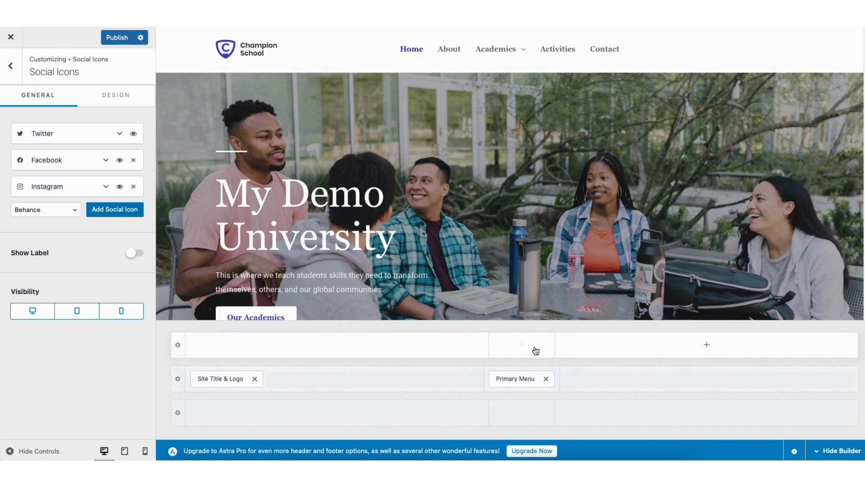
{"action": "left_click_drag", "start_coordinate": [516, 378], "coordinate": [610, 383]}
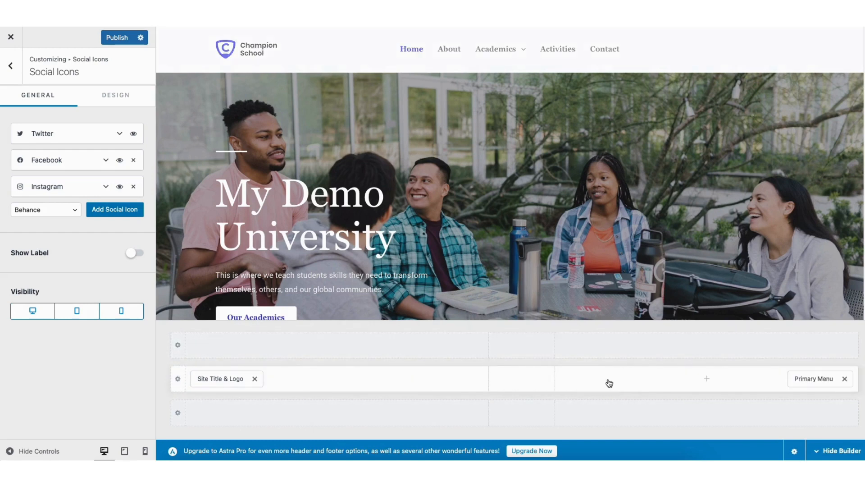
{"action": "left_click_drag", "start_coordinate": [806, 380], "coordinate": [518, 378]}
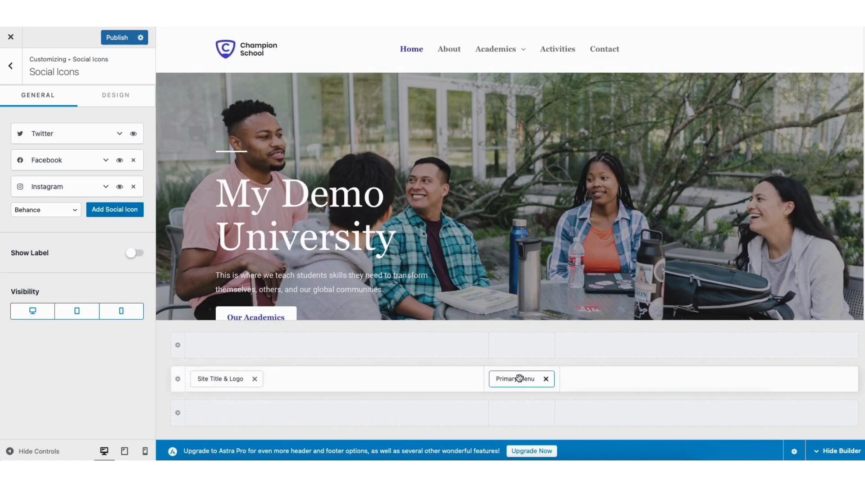
Step: Review the general and design settings of the header logo, then return to the main customizer options
{"action": "left_click", "coordinate": [224, 48]}
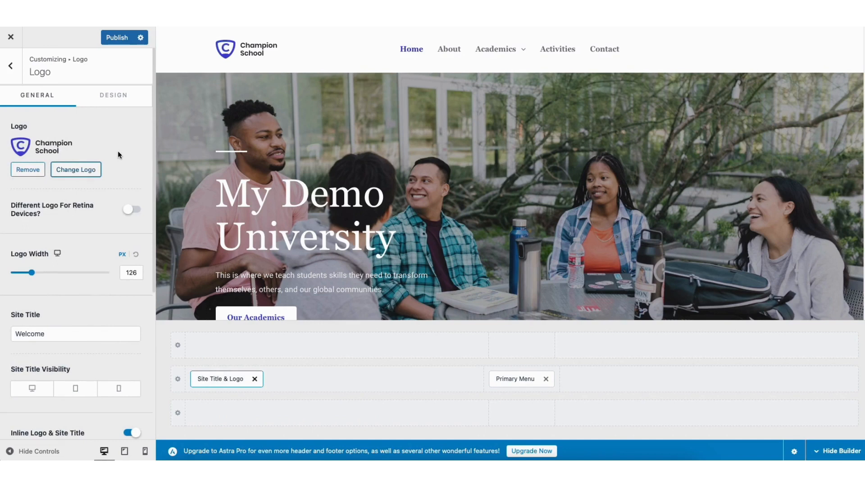
{"action": "left_click_drag", "start_coordinate": [153, 172], "coordinate": [161, 245]}
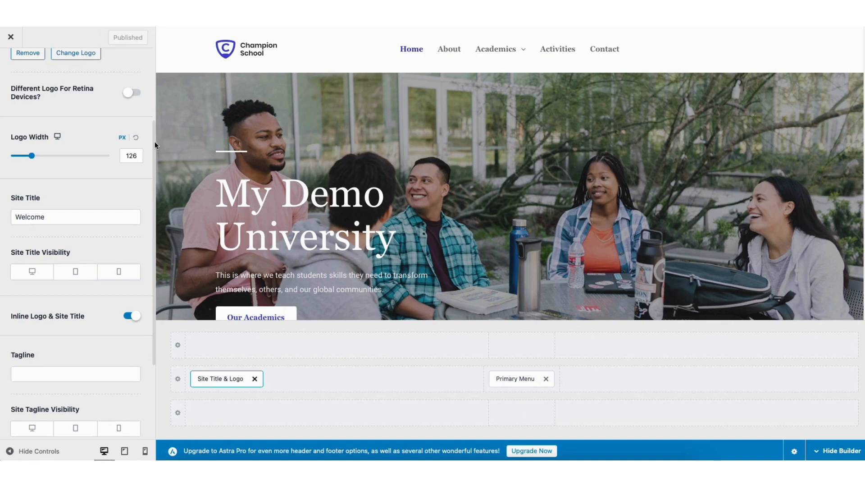
{"action": "left_click_drag", "start_coordinate": [155, 140], "coordinate": [164, 51]}
{"action": "left_click", "coordinate": [105, 99]}
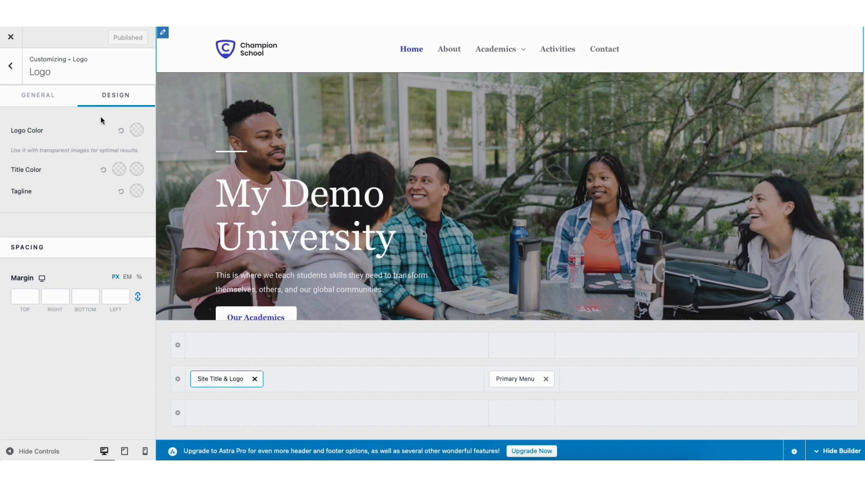
{"action": "left_click", "coordinate": [11, 67]}
{"action": "left_click", "coordinate": [12, 67]}
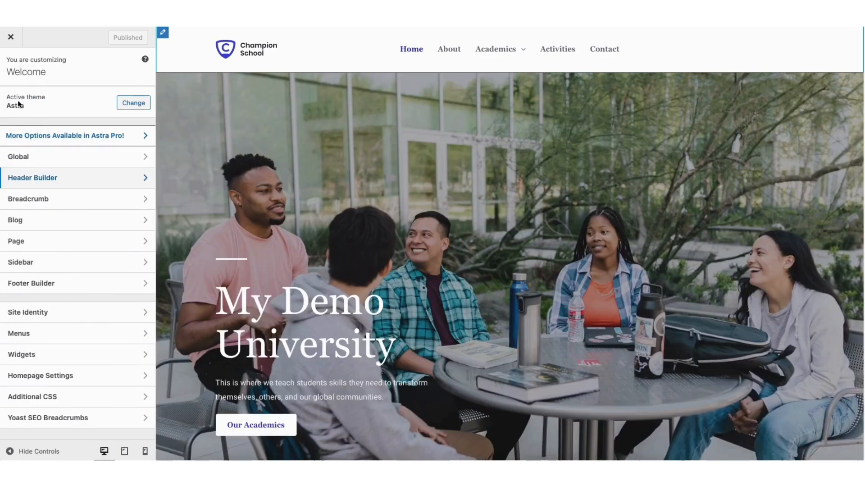
Step: View the Site Identity options and open the global Typography settings
{"action": "left_click", "coordinate": [53, 315]}
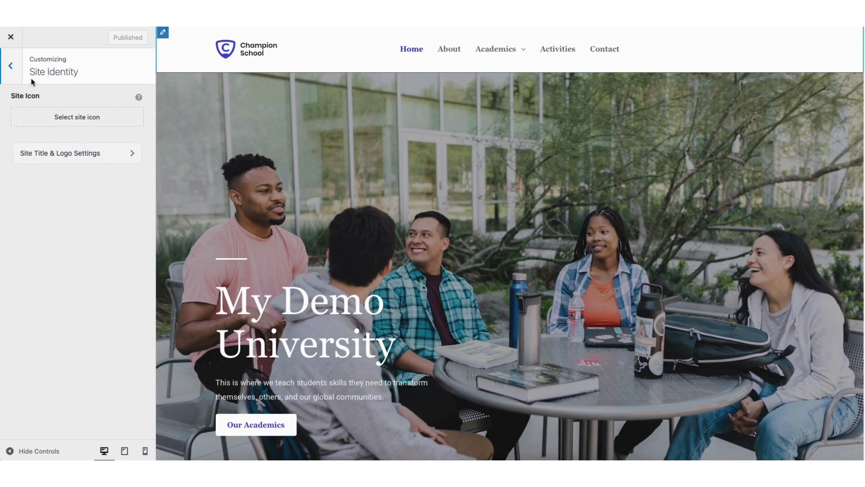
{"action": "left_click", "coordinate": [12, 67]}
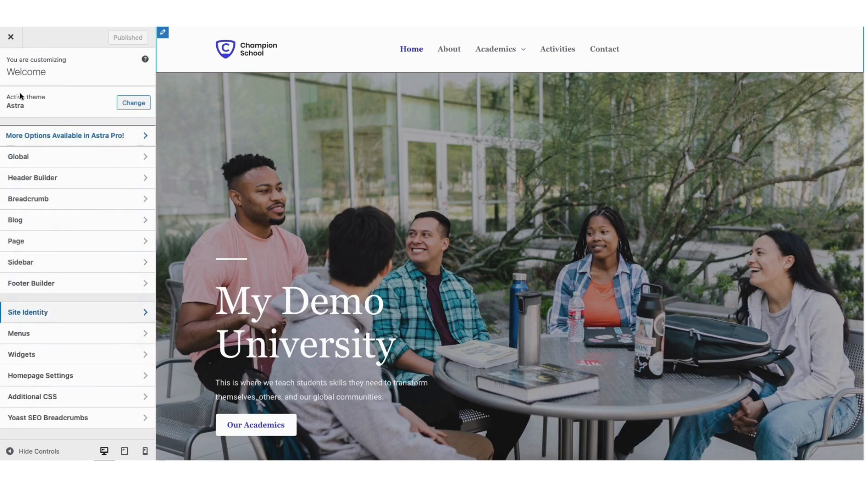
{"action": "left_click", "coordinate": [44, 160]}
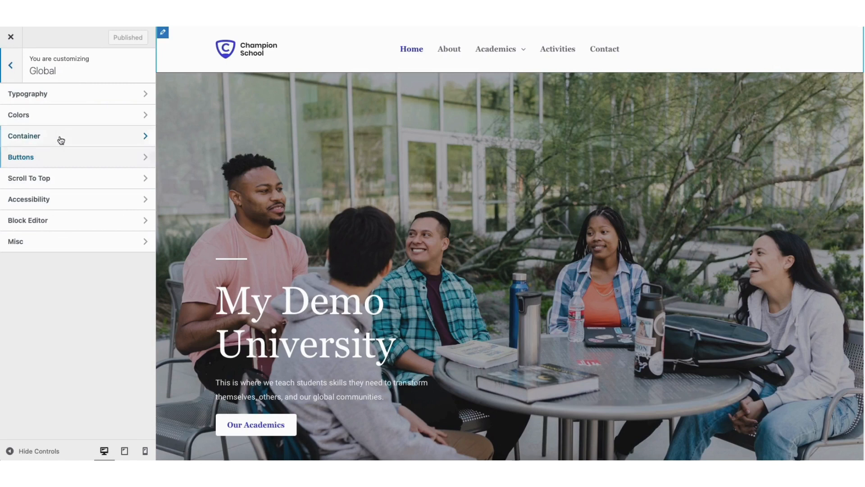
{"action": "left_click", "coordinate": [66, 93]}
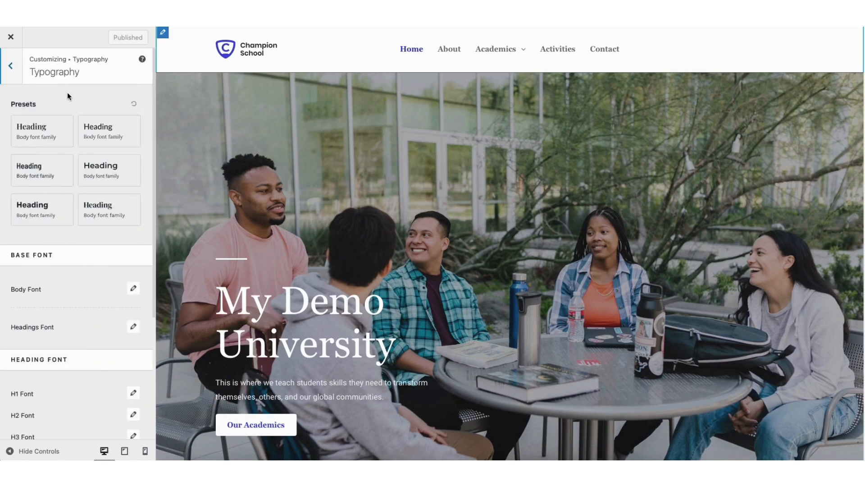
Step: View the global Colors settings, then open the global Buttons settings
{"action": "left_click", "coordinate": [11, 65]}
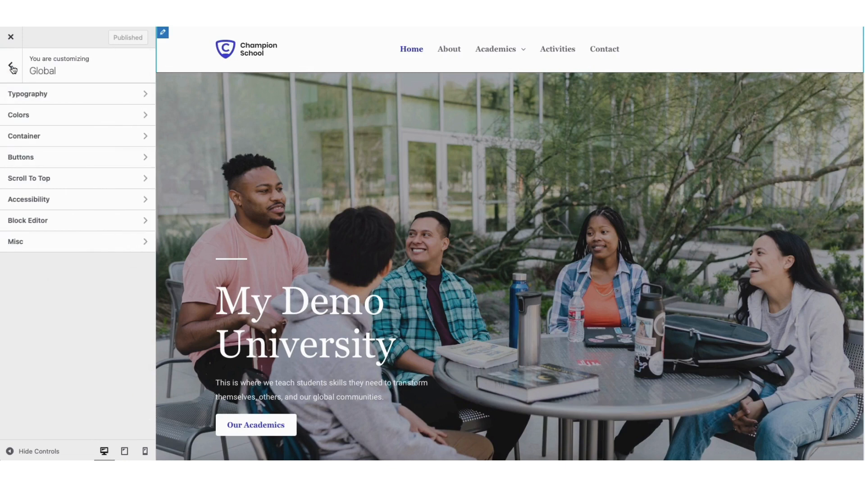
{"action": "left_click", "coordinate": [46, 115]}
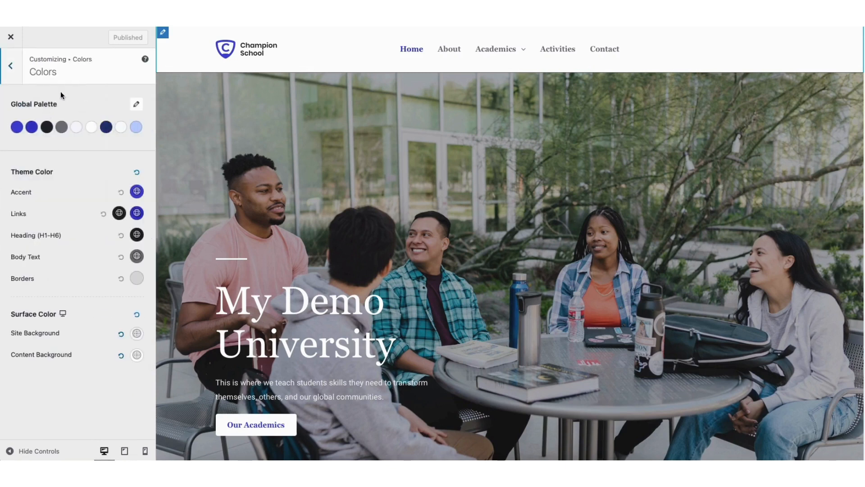
{"action": "left_click", "coordinate": [16, 72]}
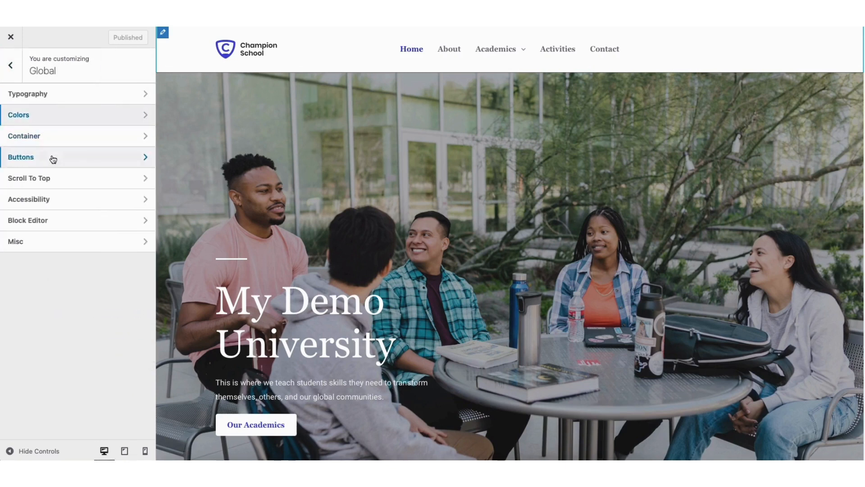
{"action": "left_click", "coordinate": [53, 160]}
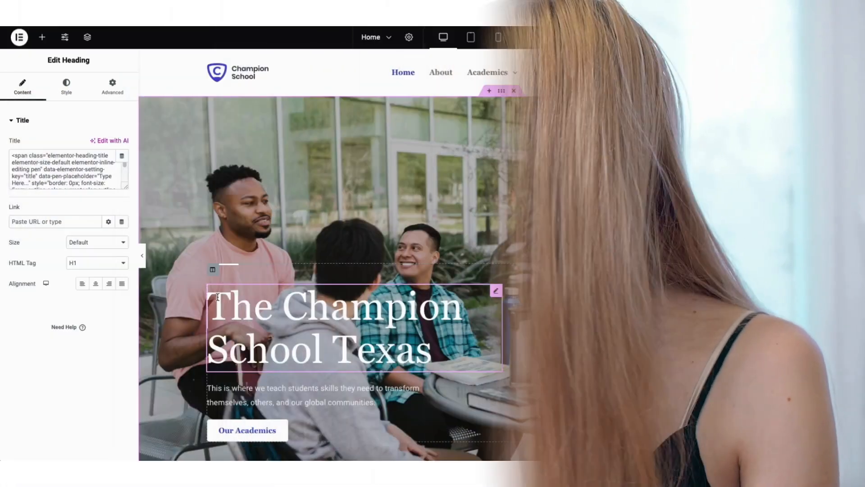
Step: In the Elementor editor, replace the hero heading on the Home page with "My Demo University"
{"action": "key", "text": "ctrl+a"}
{"action": "type", "text": "My D"}
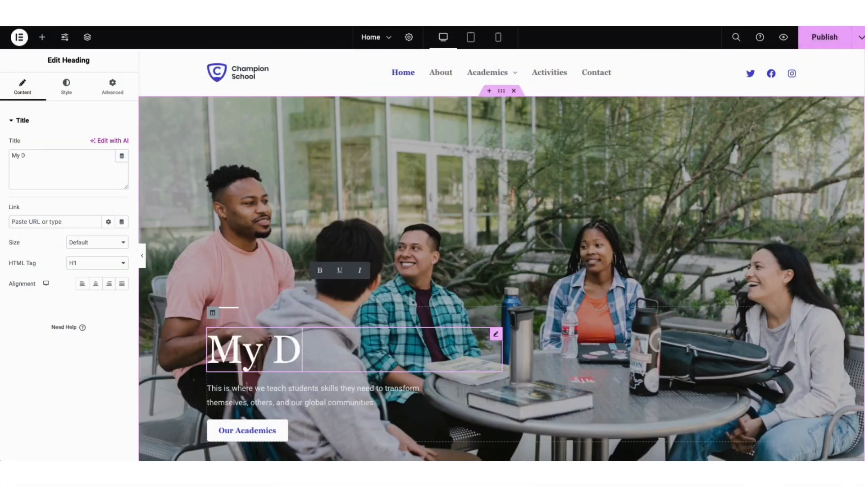
{"action": "type", "text": "emo Universi"}
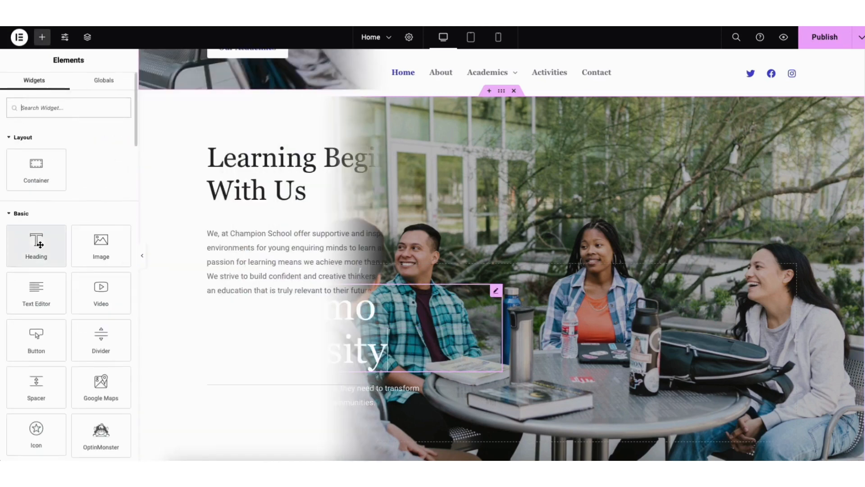
Step: Add a Heading widget and a Button widget below the first paragraph of the "Learning Begins With Us" section
{"action": "left_click_drag", "start_coordinate": [36, 246], "coordinate": [259, 298]}
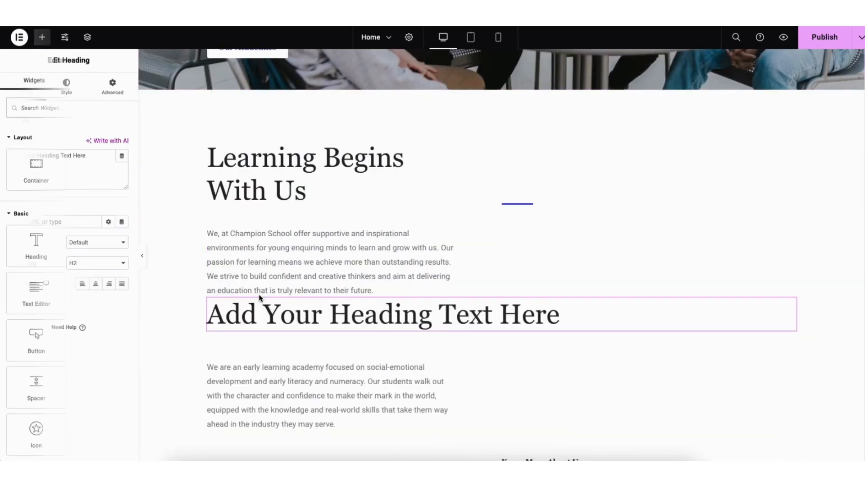
{"action": "left_click_drag", "start_coordinate": [35, 338], "coordinate": [259, 350]}
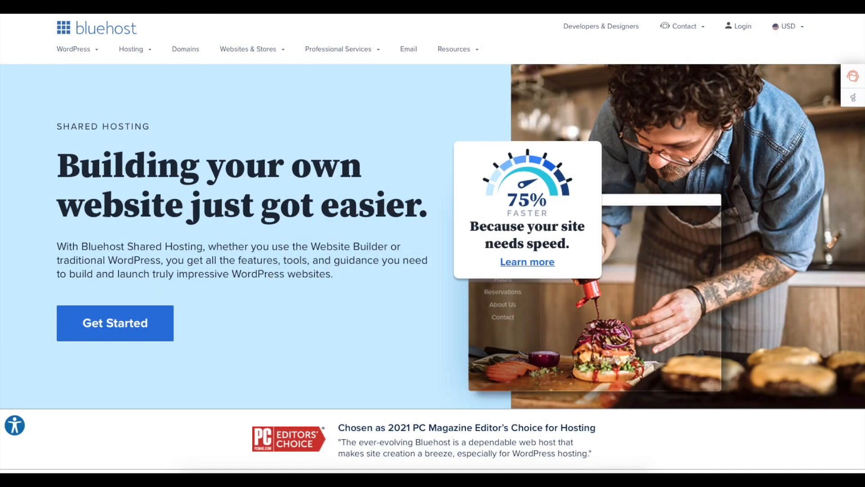
Step: Switch to the Bluehost shared hosting page and review the hosting plans with their prices and features
{"action": "scroll", "coordinate": [433, 243], "scroll_direction": "down", "scroll_amount": 1}
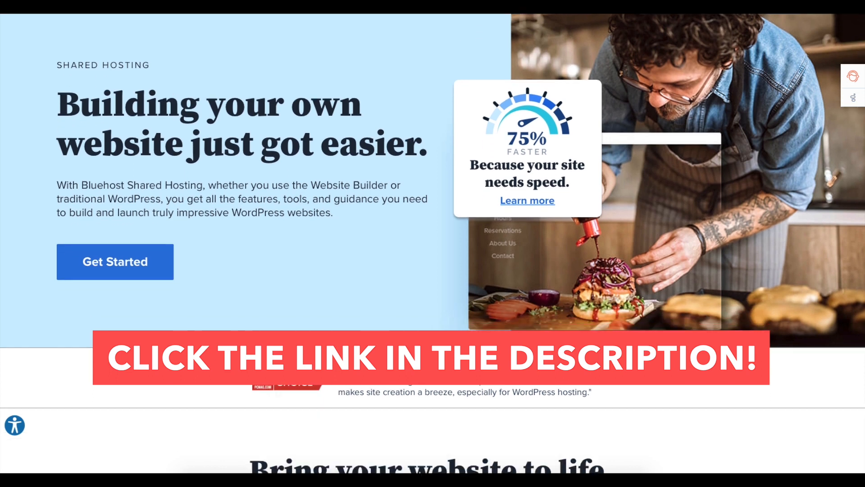
{"action": "scroll", "coordinate": [433, 243], "scroll_direction": "down", "scroll_amount": 3}
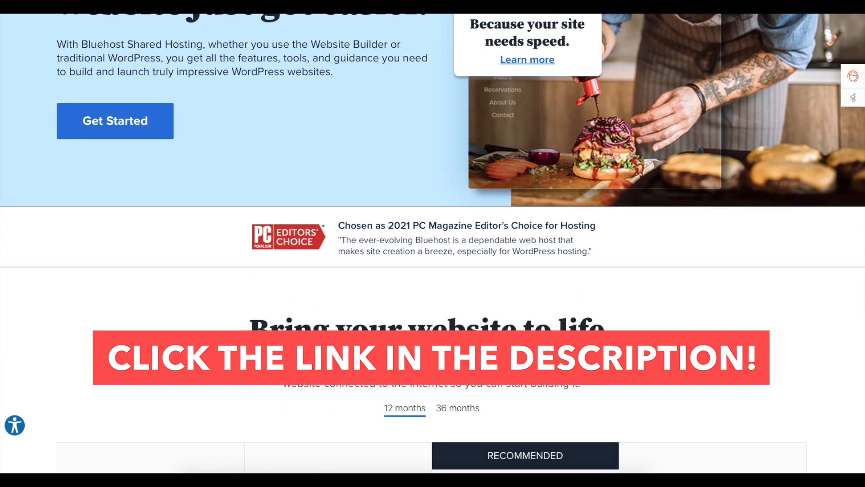
{"action": "scroll", "coordinate": [433, 243], "scroll_direction": "down", "scroll_amount": 3}
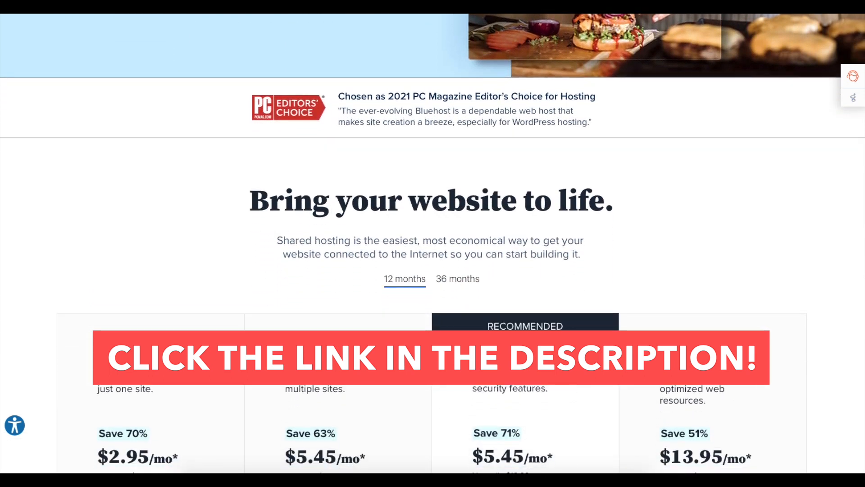
{"action": "scroll", "coordinate": [433, 244], "scroll_direction": "down", "scroll_amount": 4}
{"action": "scroll", "coordinate": [433, 243], "scroll_direction": "down", "scroll_amount": 3}
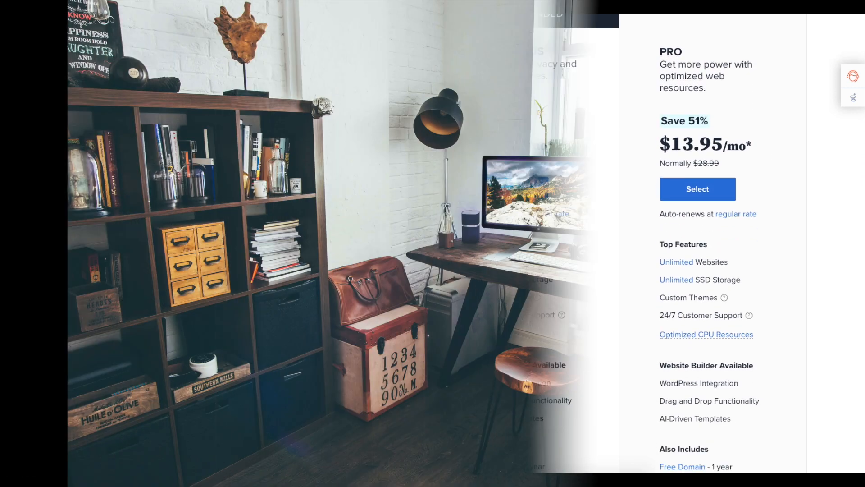